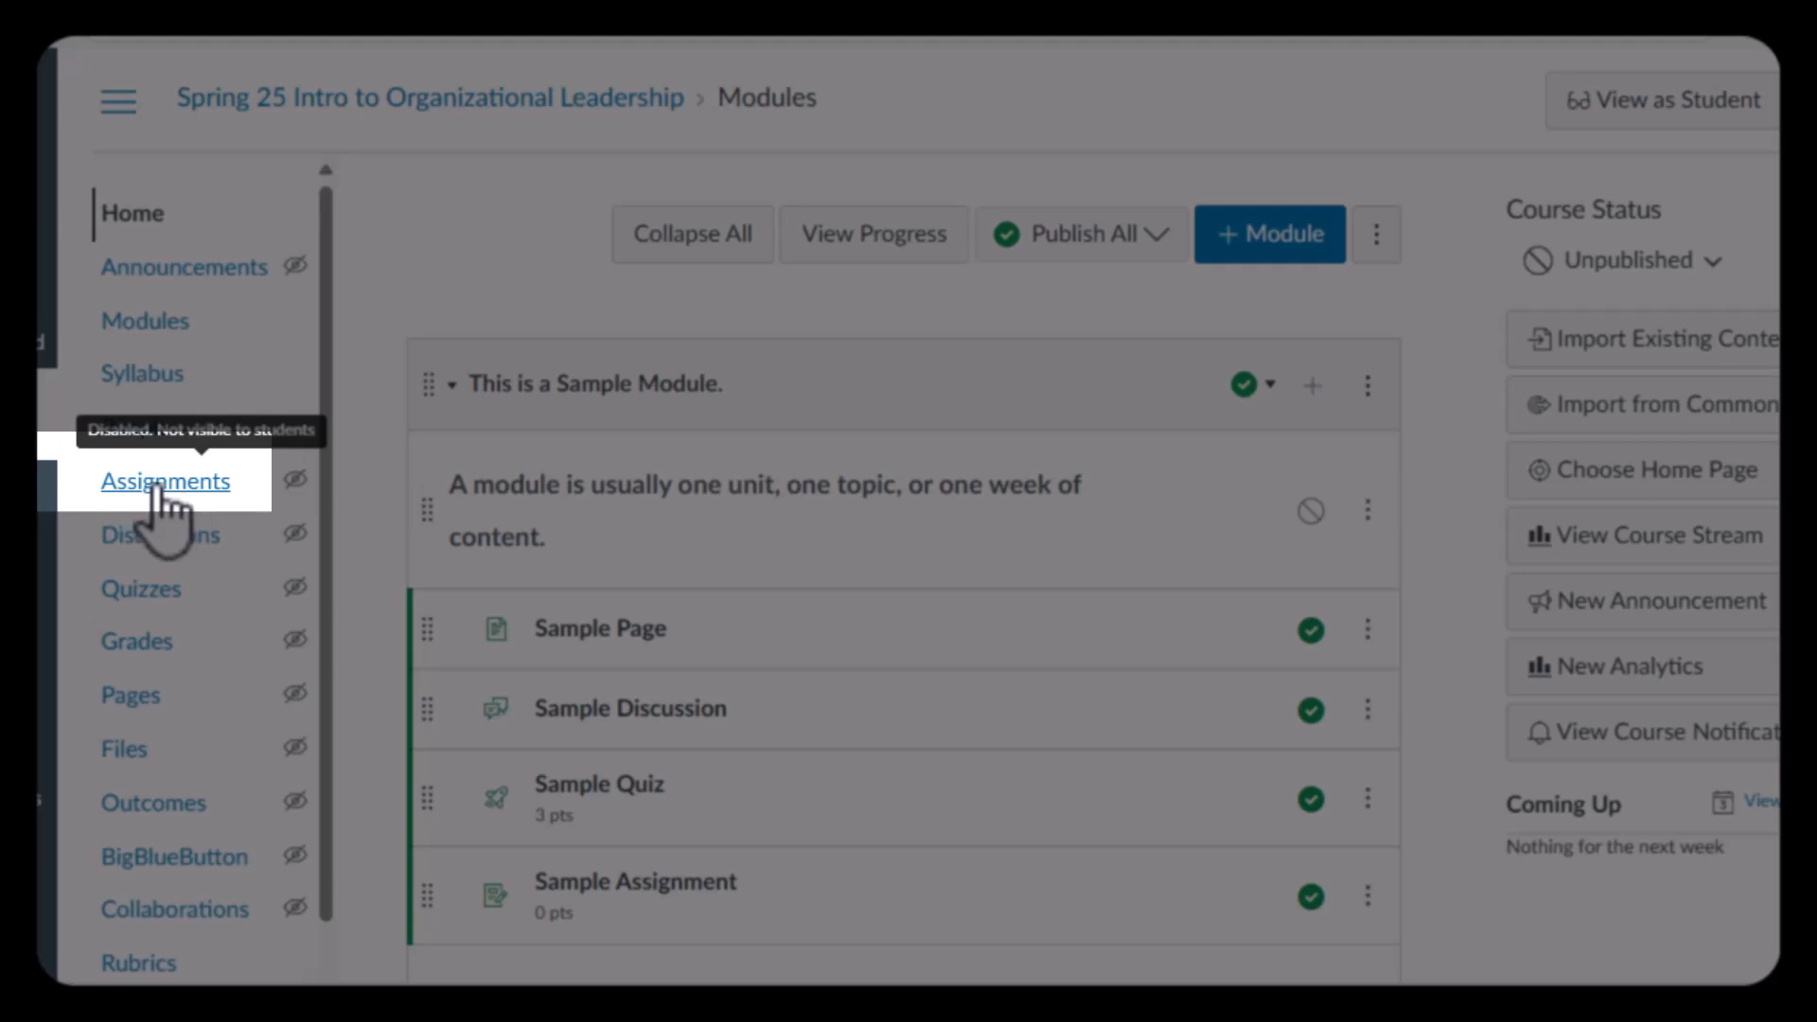
# - Create a new assignment in the course and name it "Week 5 Essay Assignment"
pyautogui.click(161, 486)
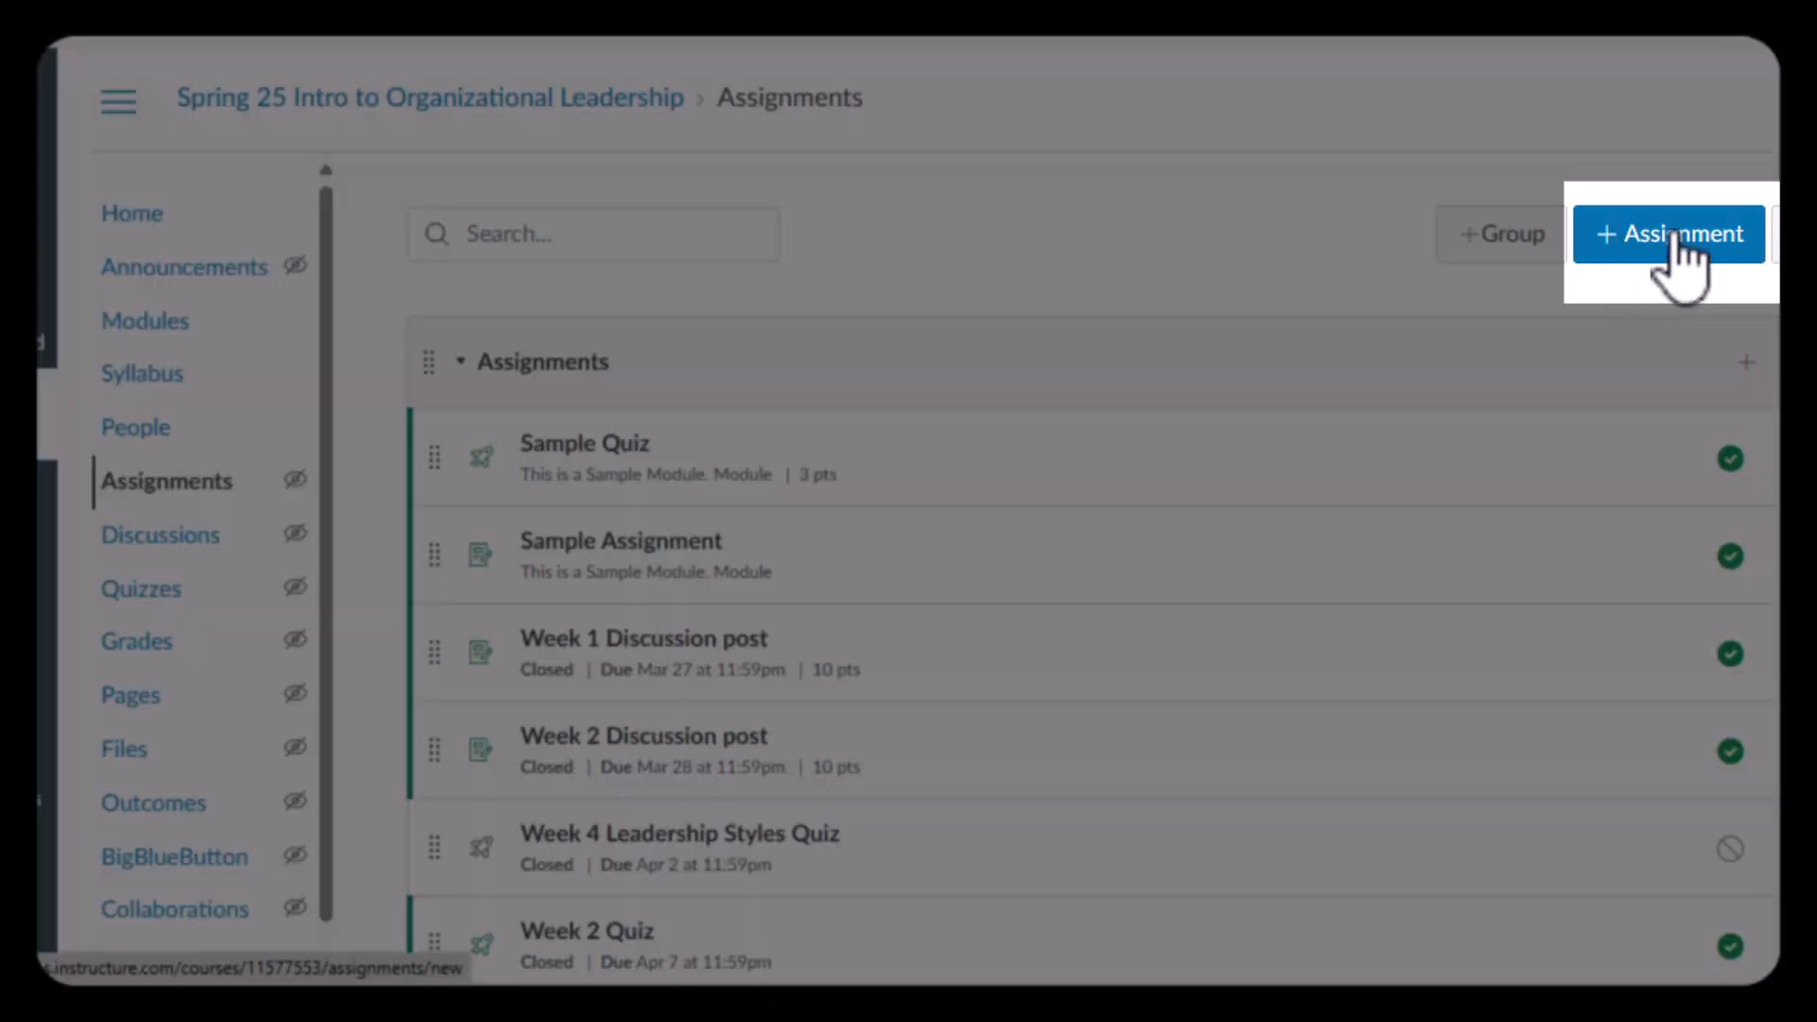
pyautogui.click(1671, 238)
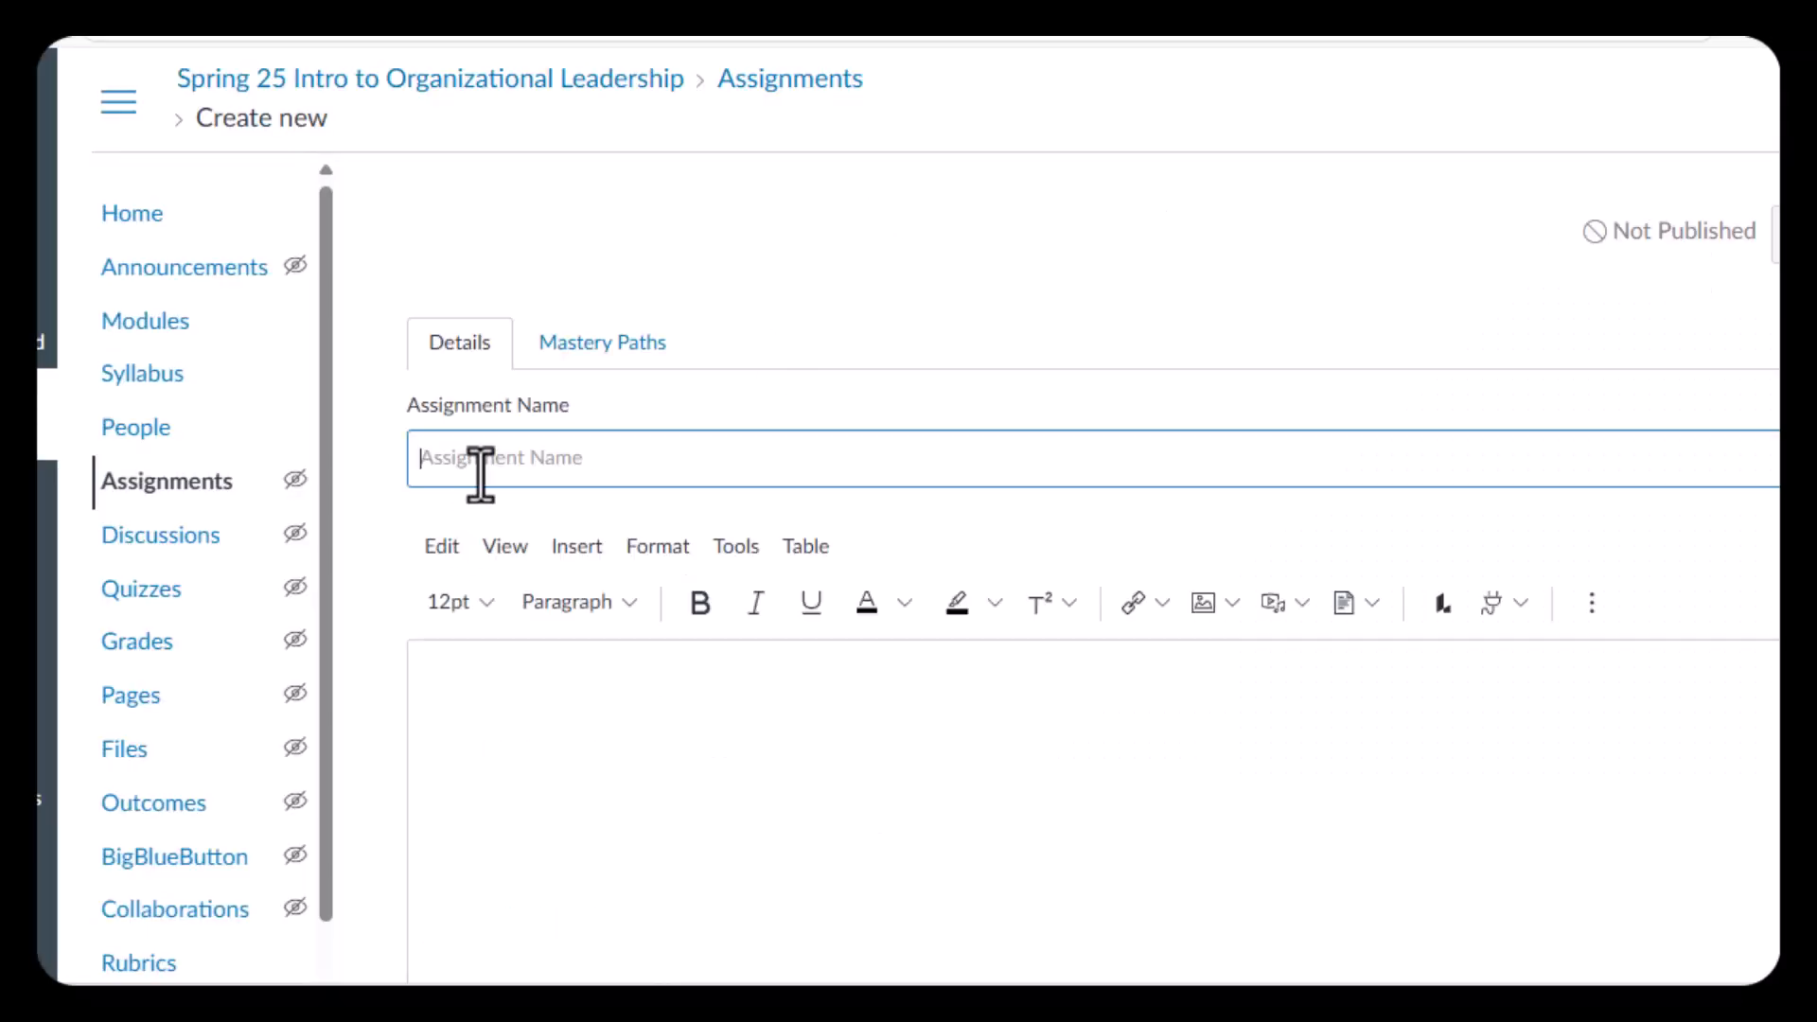
pyautogui.write('We')
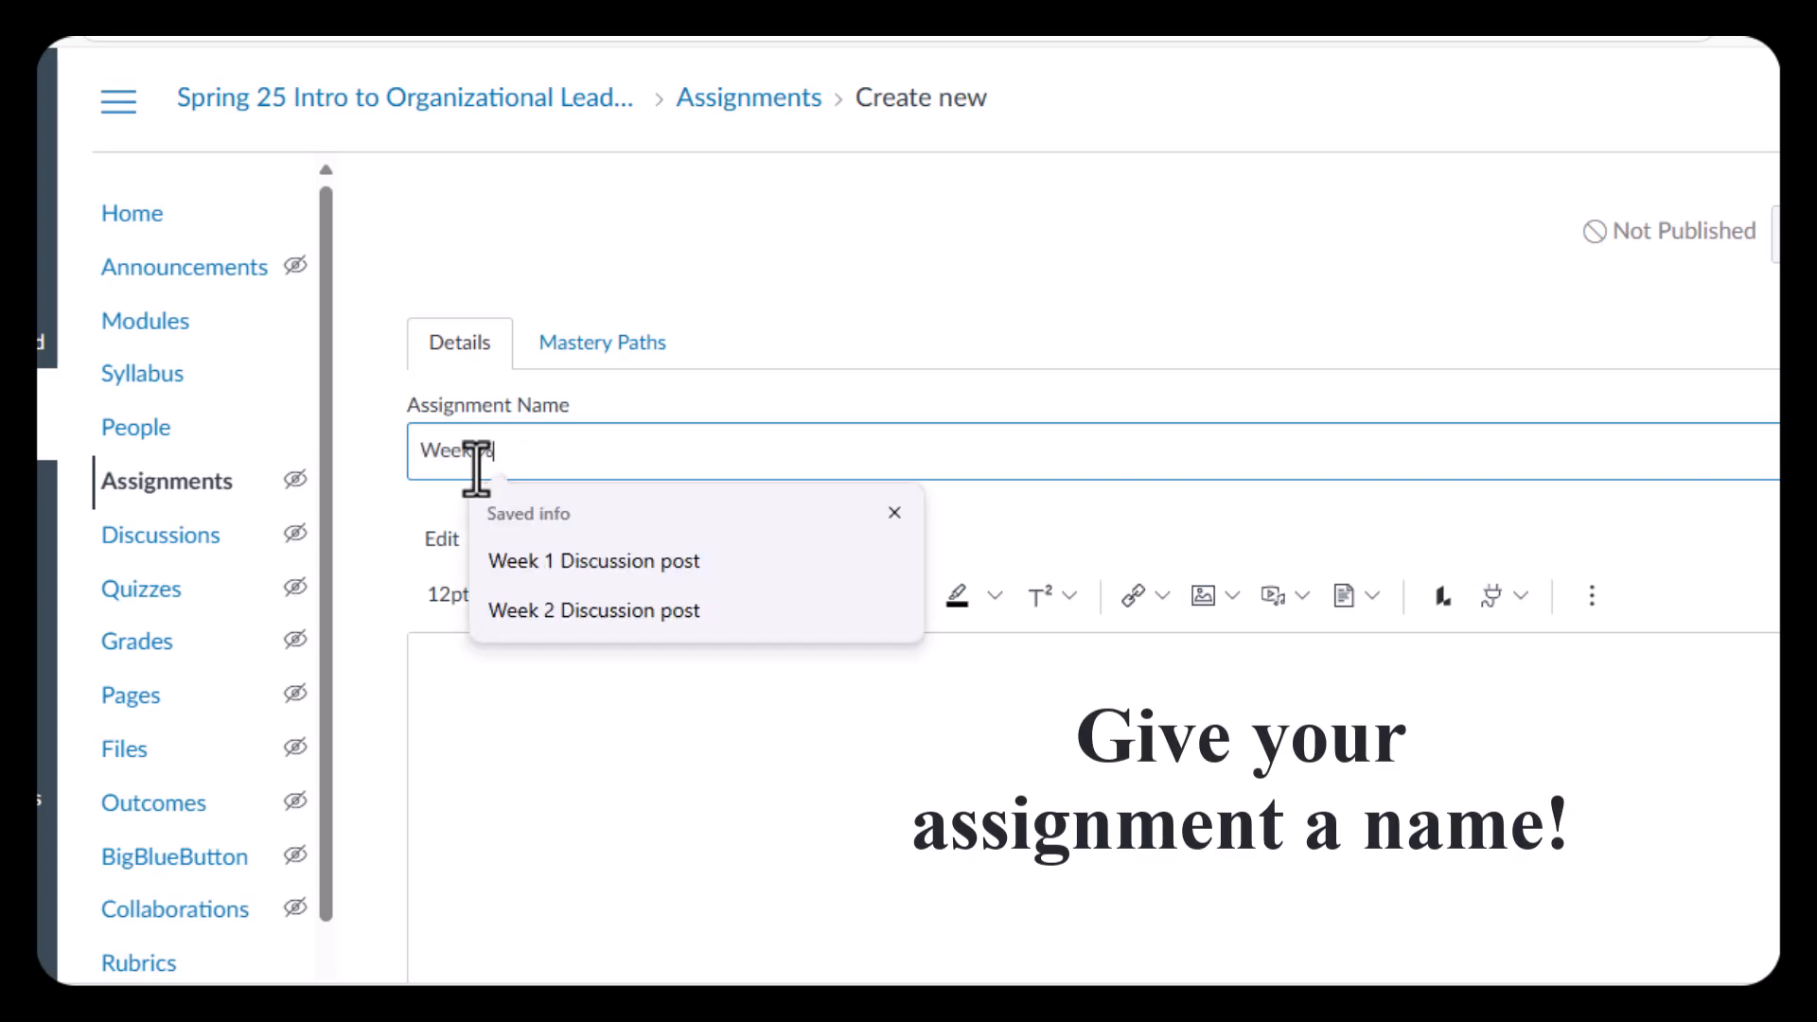
pyautogui.write('ek 3')
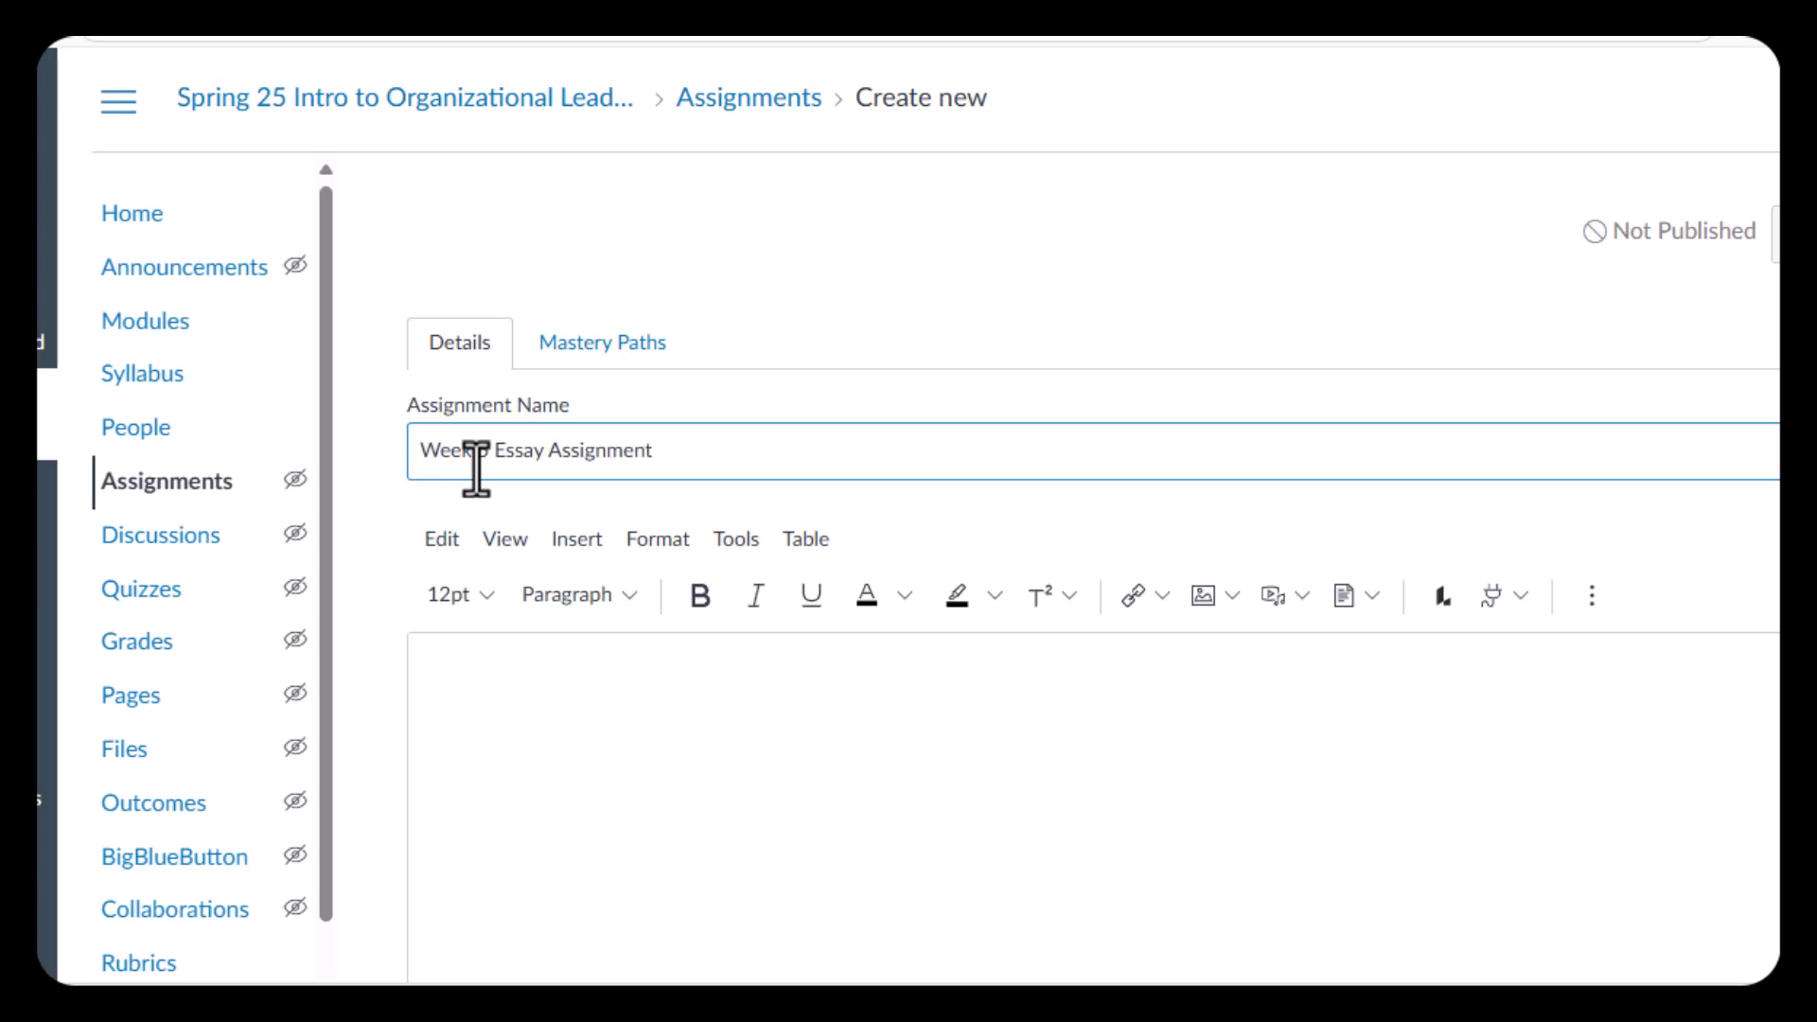
# - Enter the assignment instructions "Complete before the due date! Cite your sources."
pyautogui.click(562, 667)
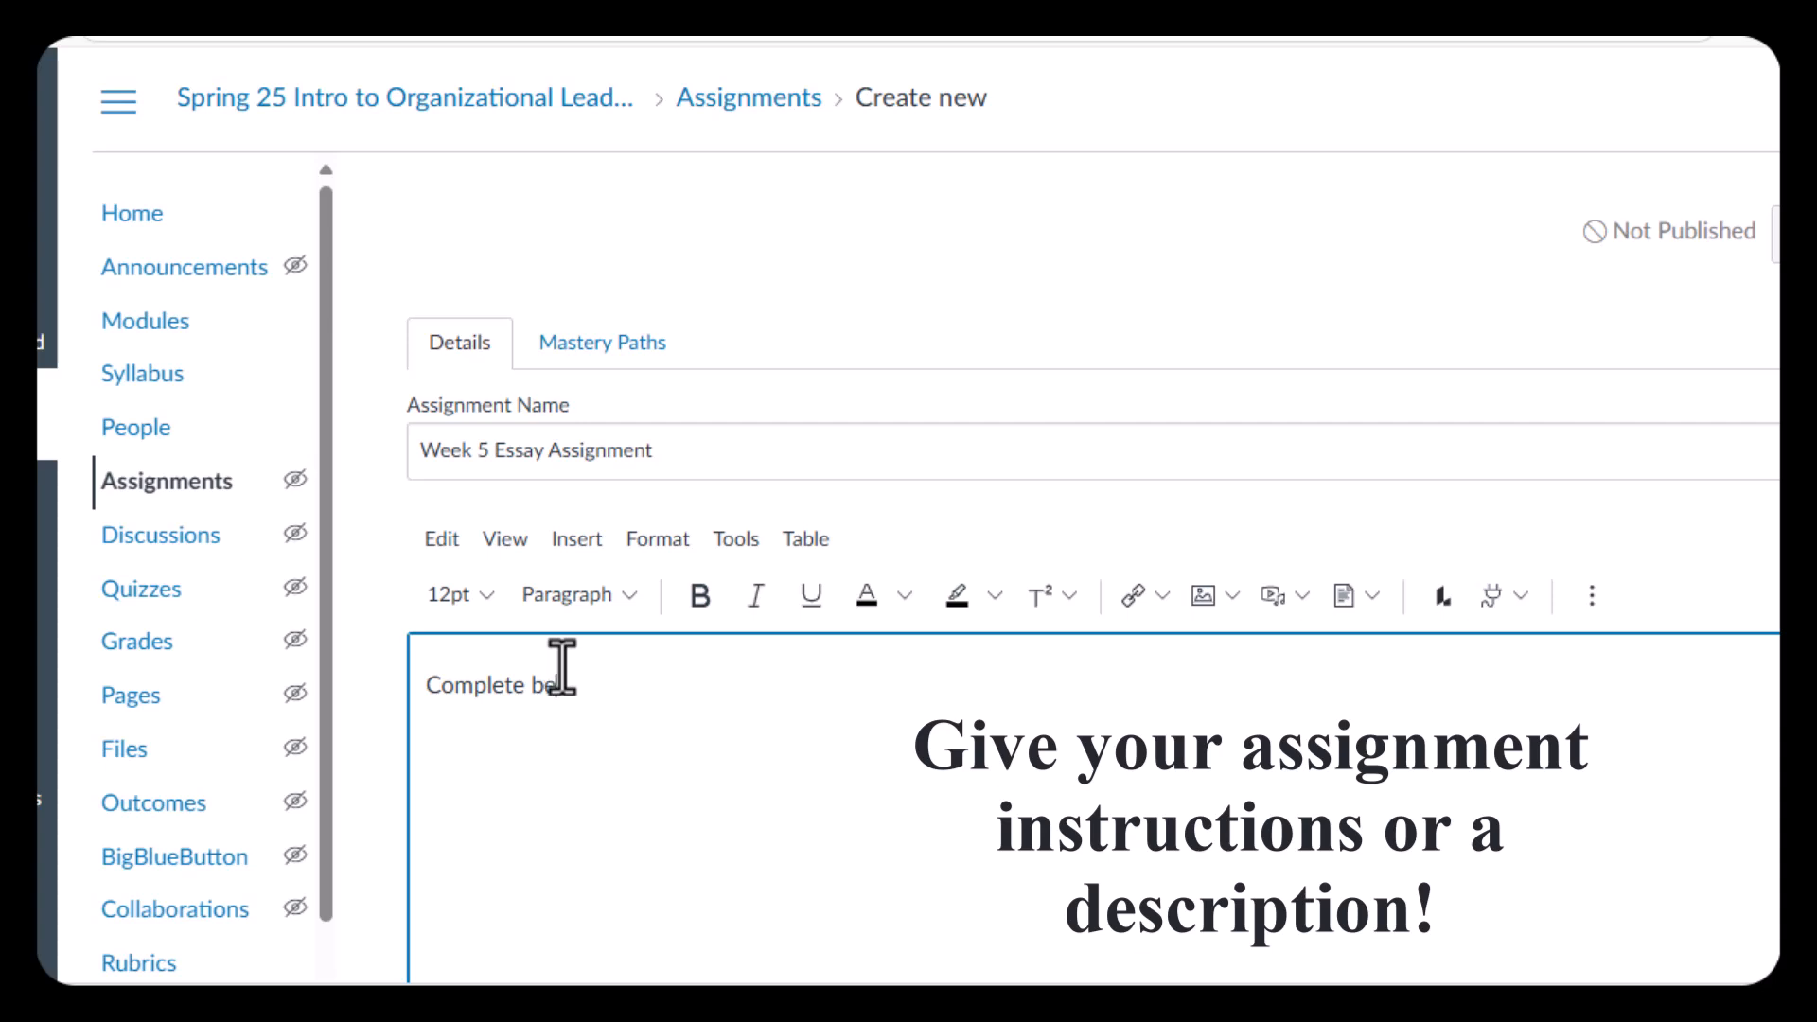
pyautogui.write('ue date! Cite your')
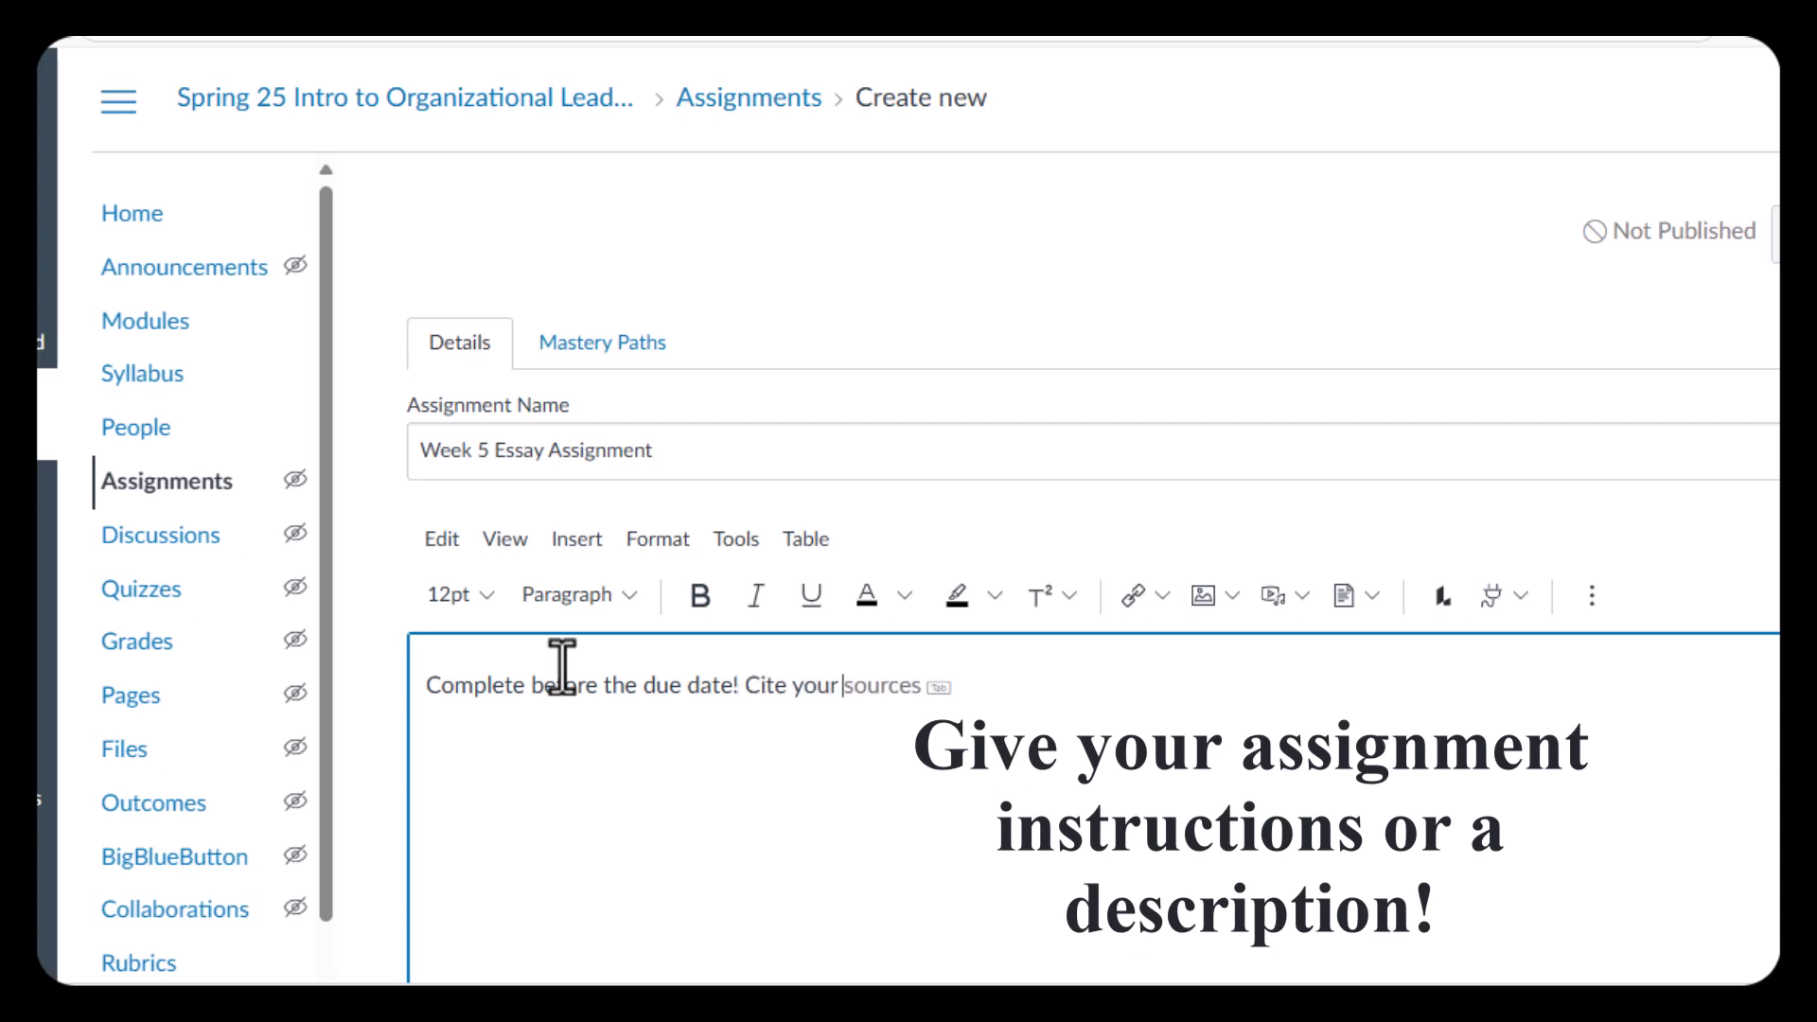
pyautogui.press('Tab')
# - Set the assignment's points to 20
pyautogui.scroll(-1, 935, 516)
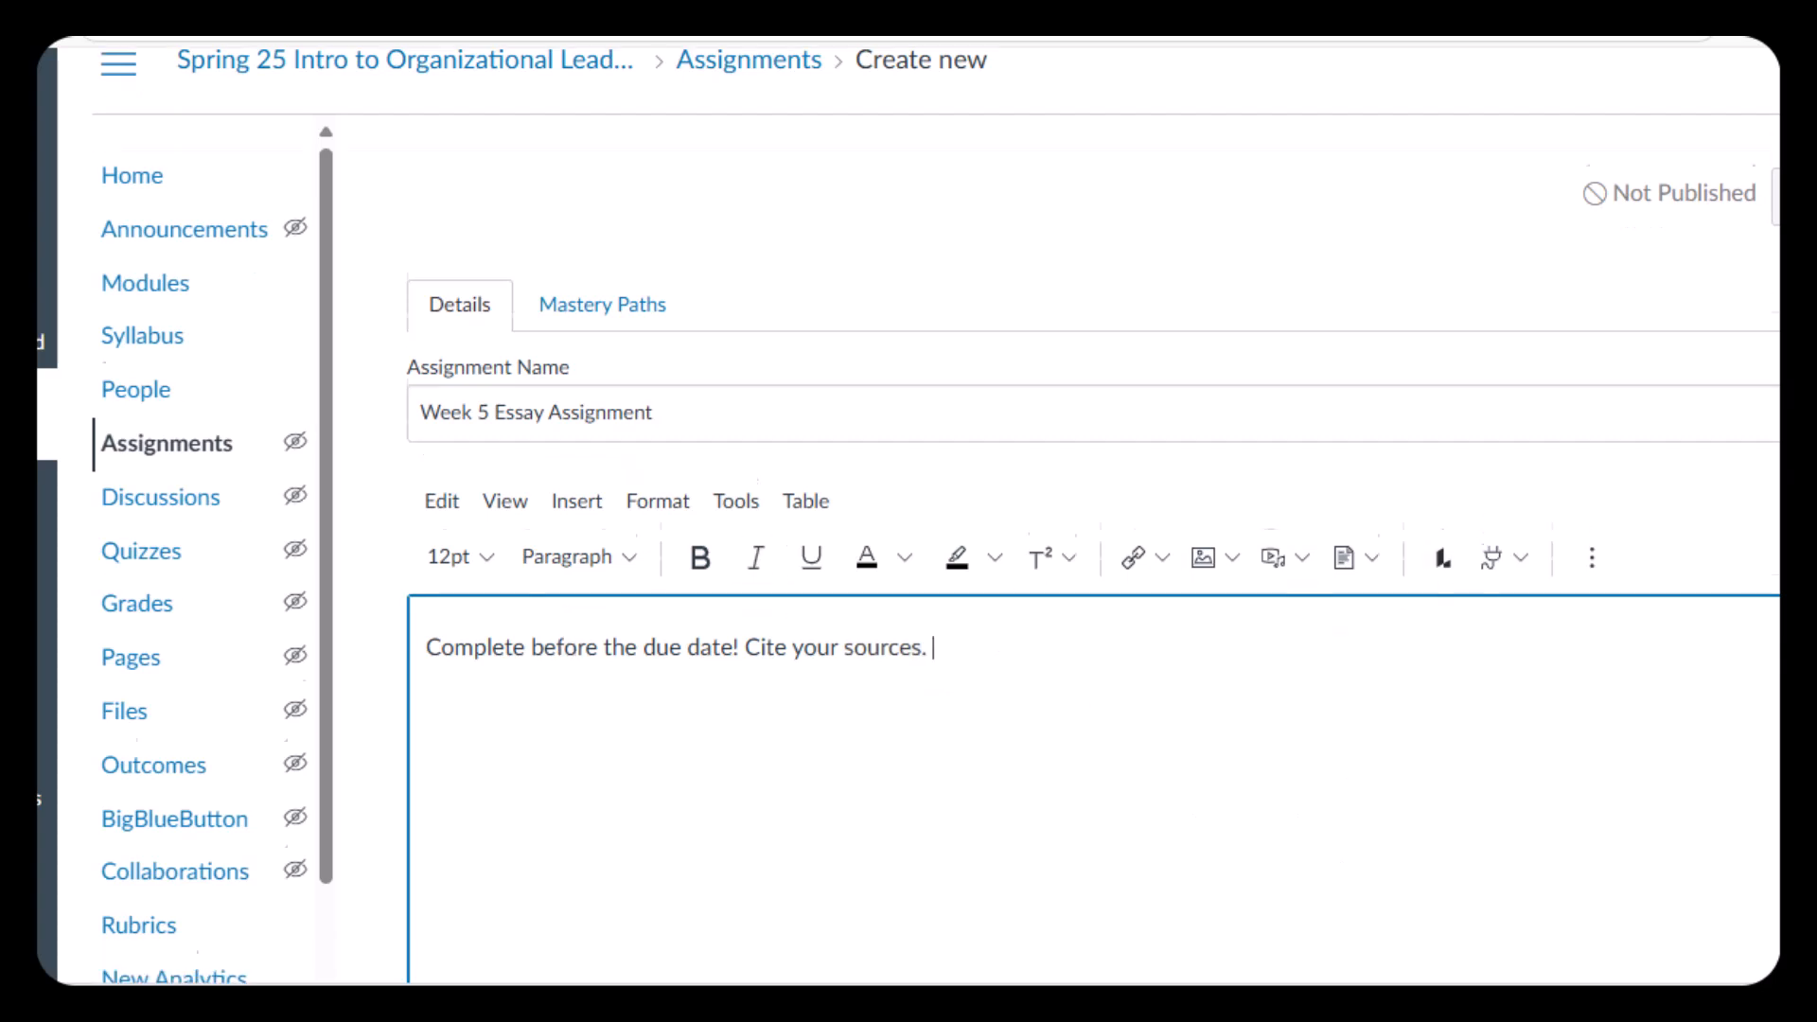
pyautogui.scroll(-5, 993, 325)
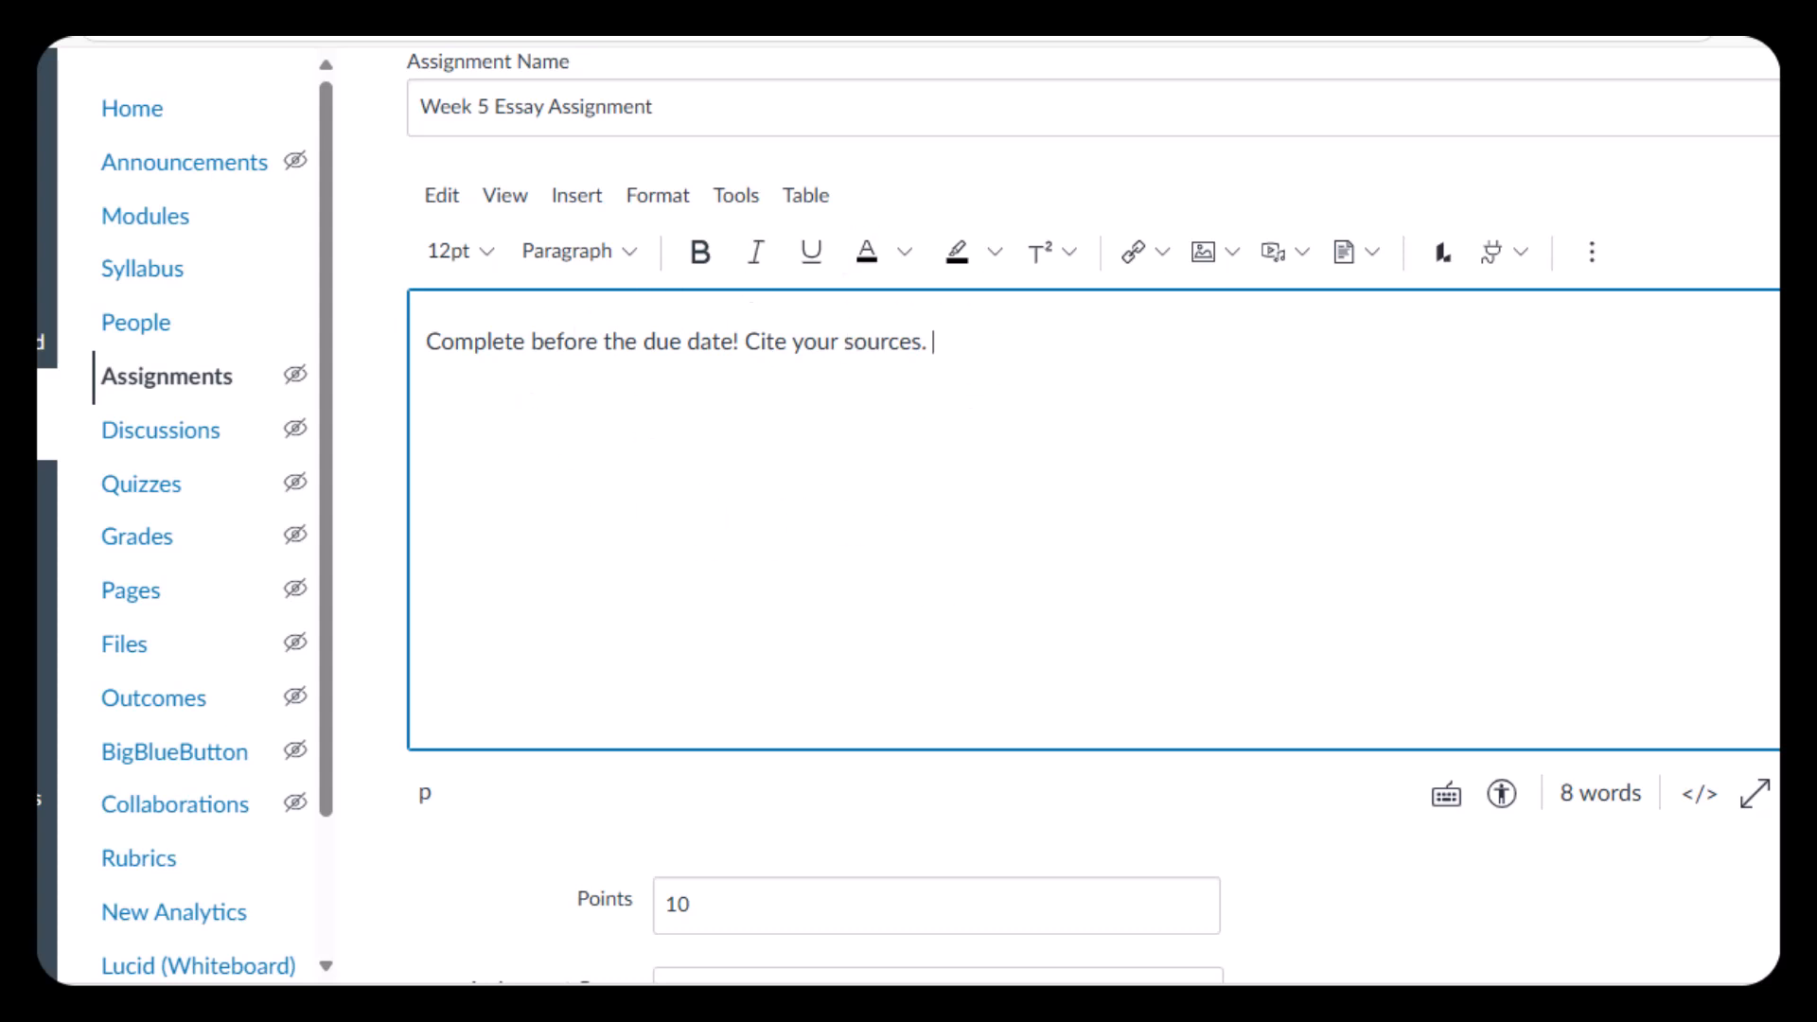
pyautogui.scroll(-6, 1093, 517)
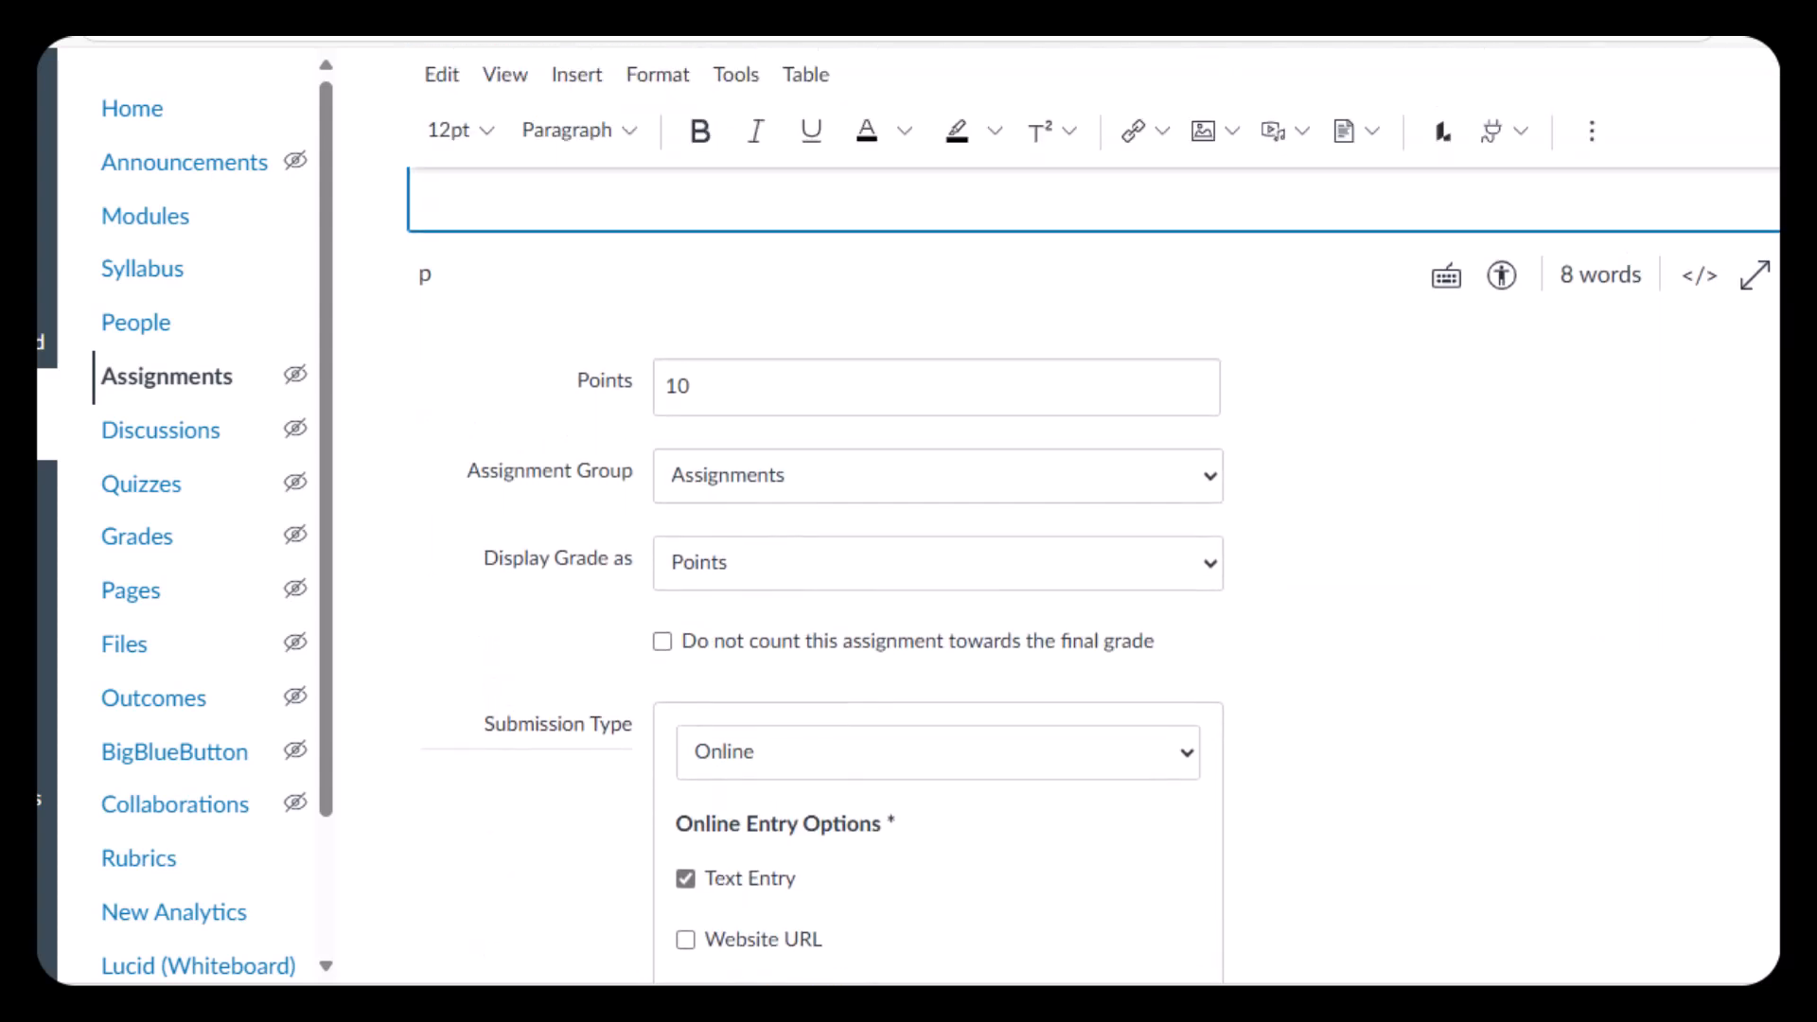
pyautogui.click(730, 393)
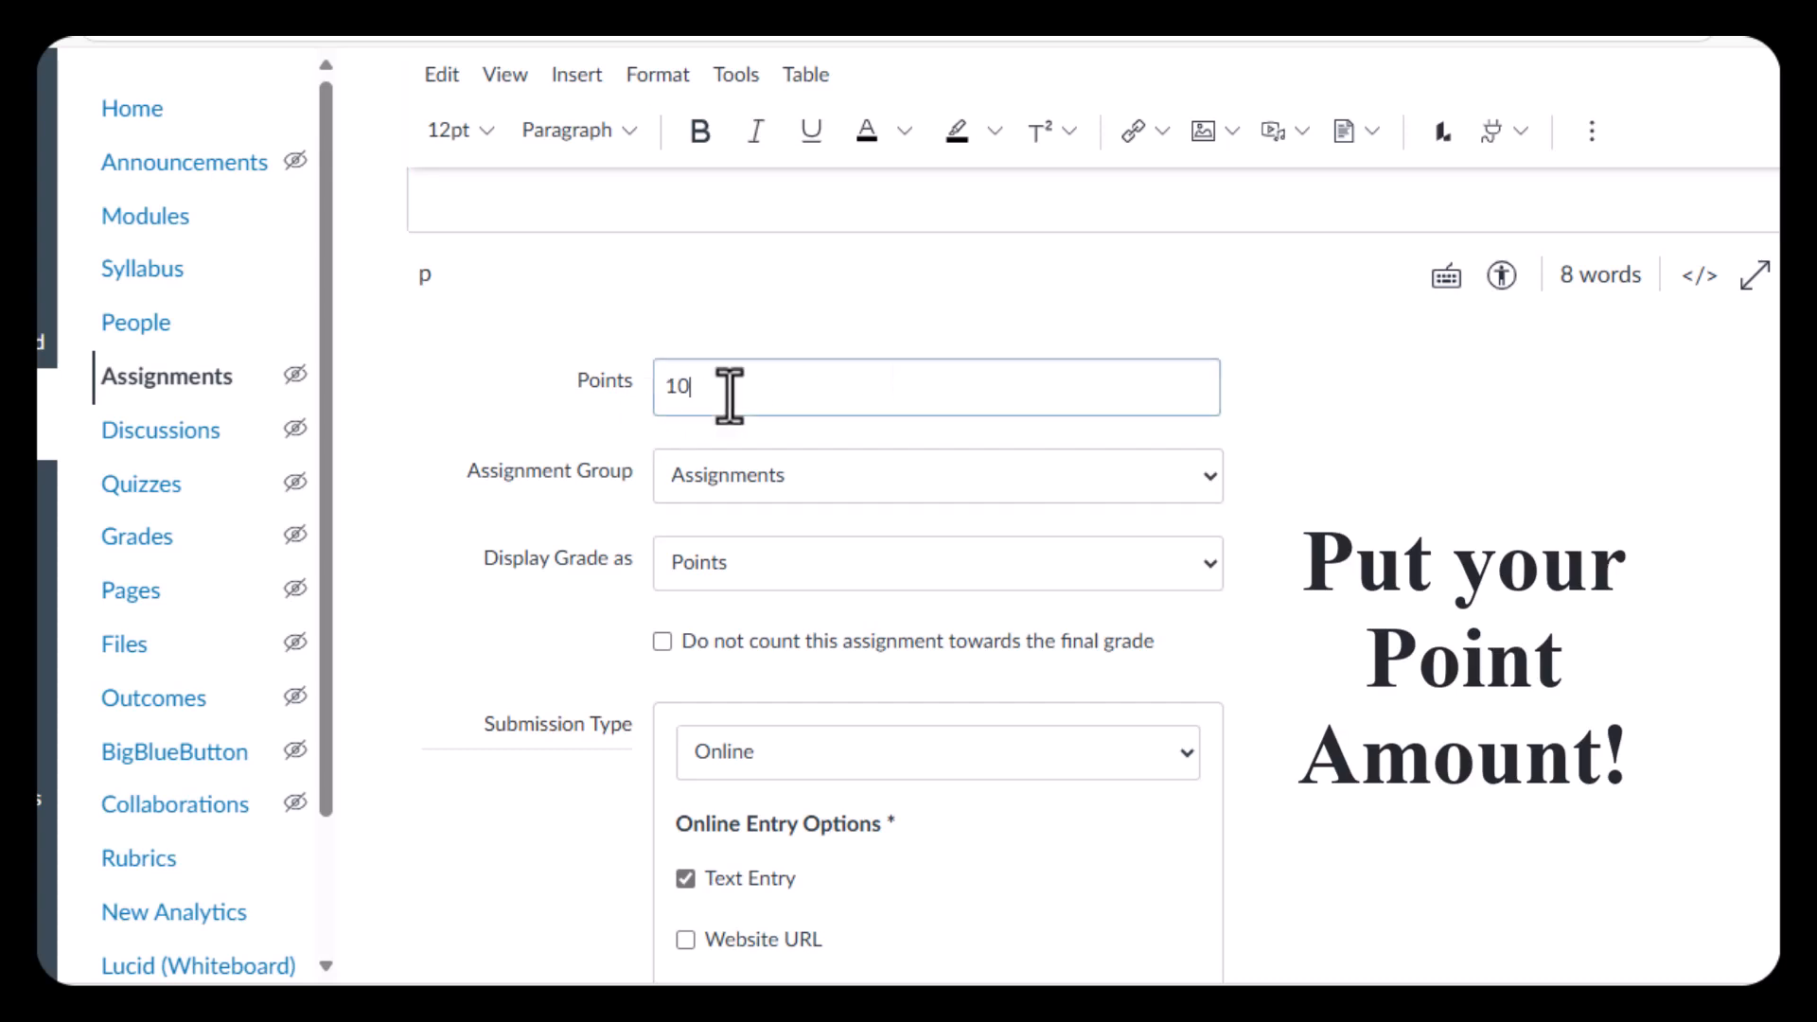
pyautogui.press('BackSpace')
pyautogui.press('BackSpace')
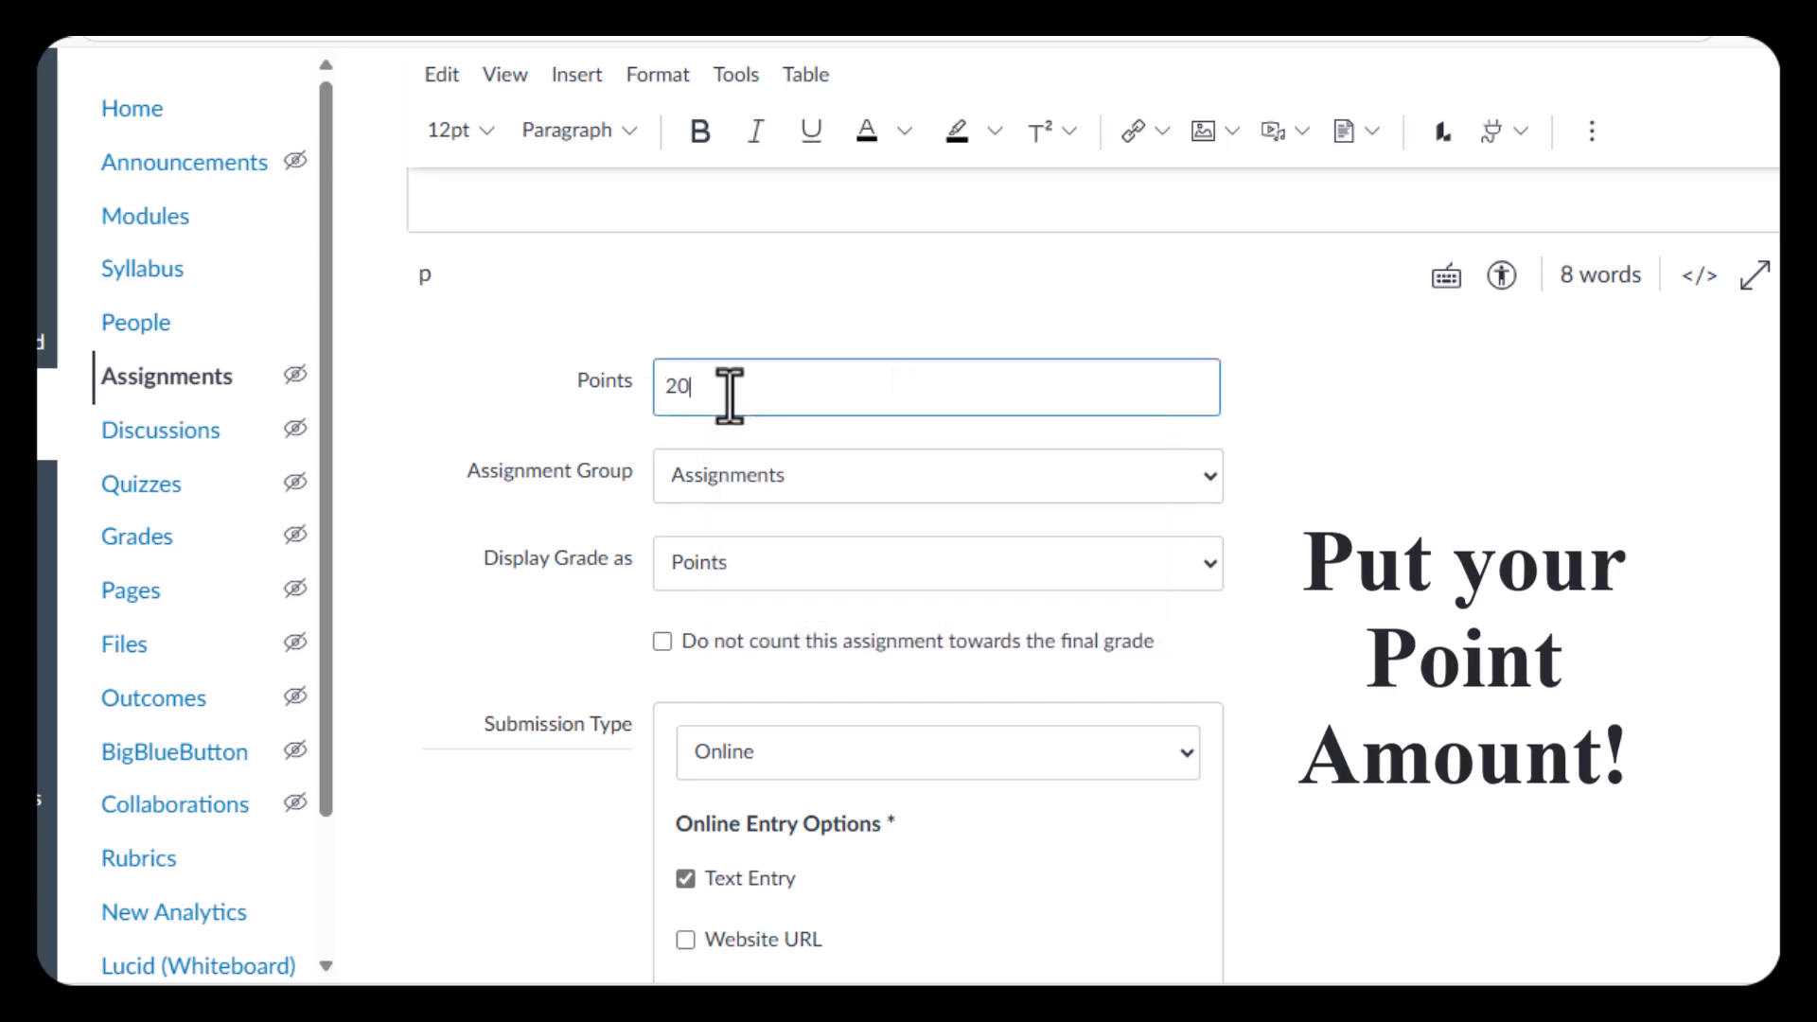
pyautogui.click(1579, 560)
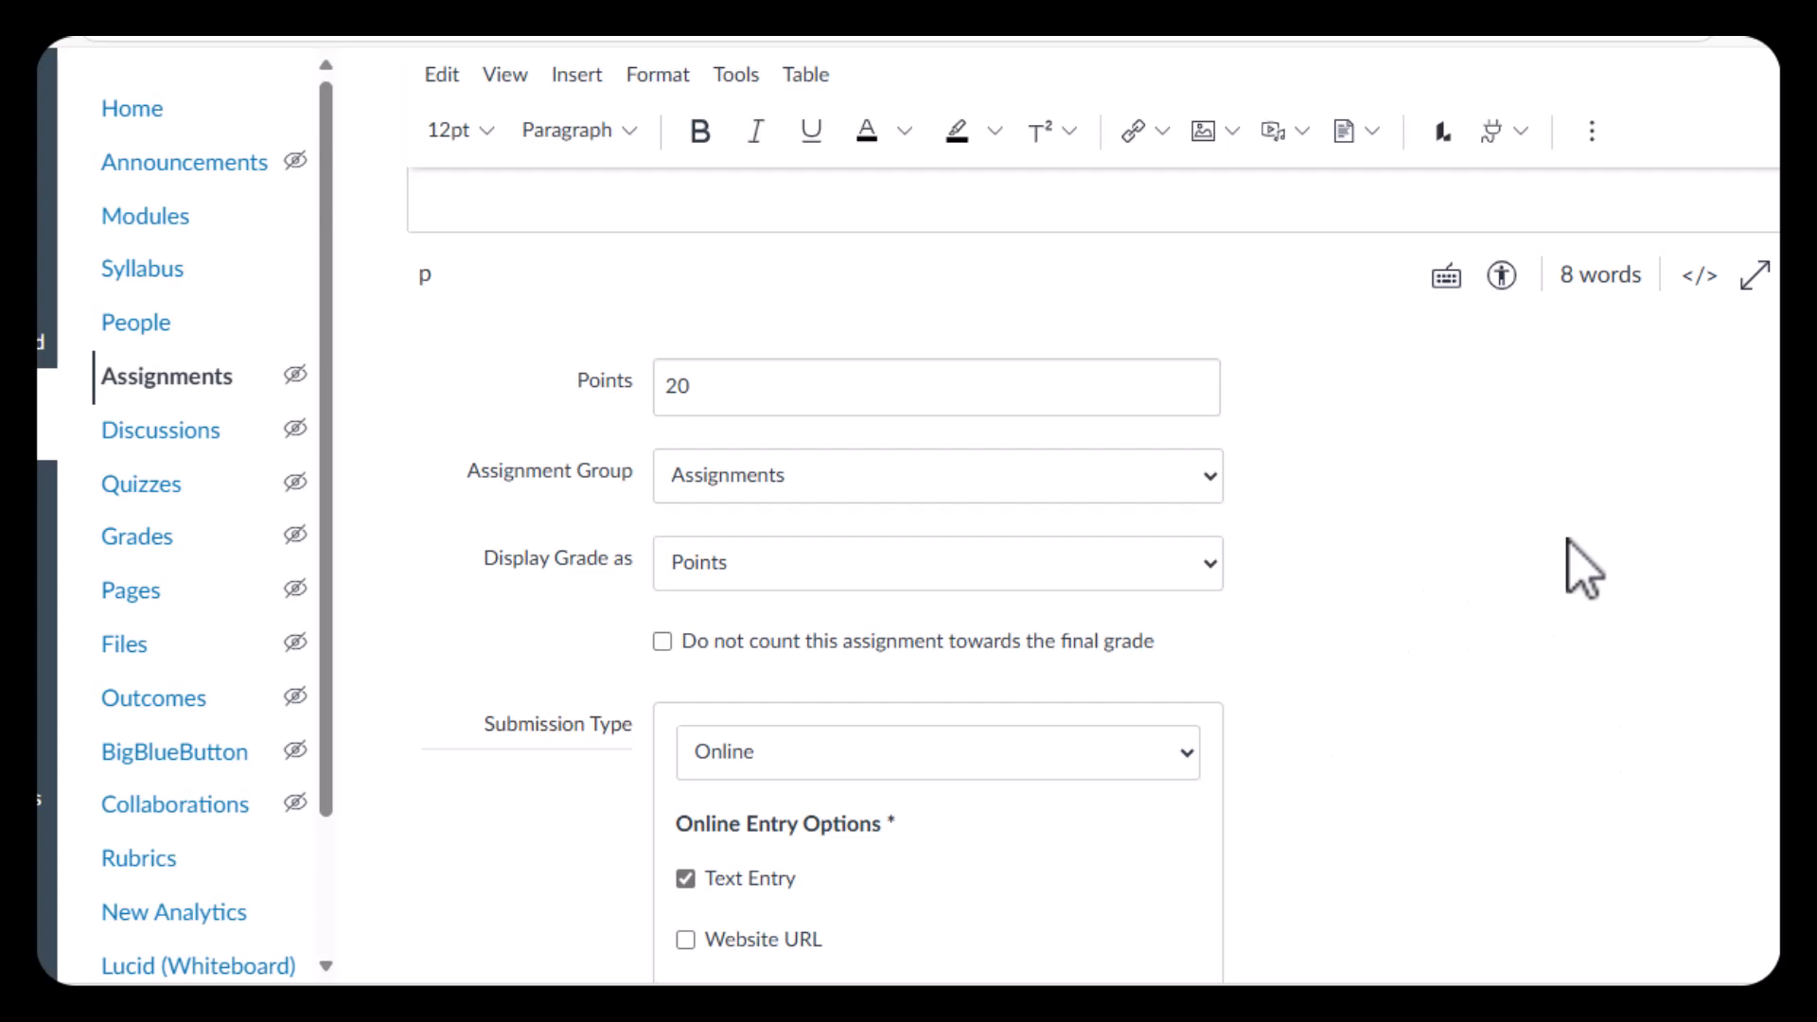
# - Replace Everyone with Mastery Paths as the assignee in the assignment's access settings
pyautogui.scroll(-4, 1093, 501)
pyautogui.scroll(-3, 1093, 502)
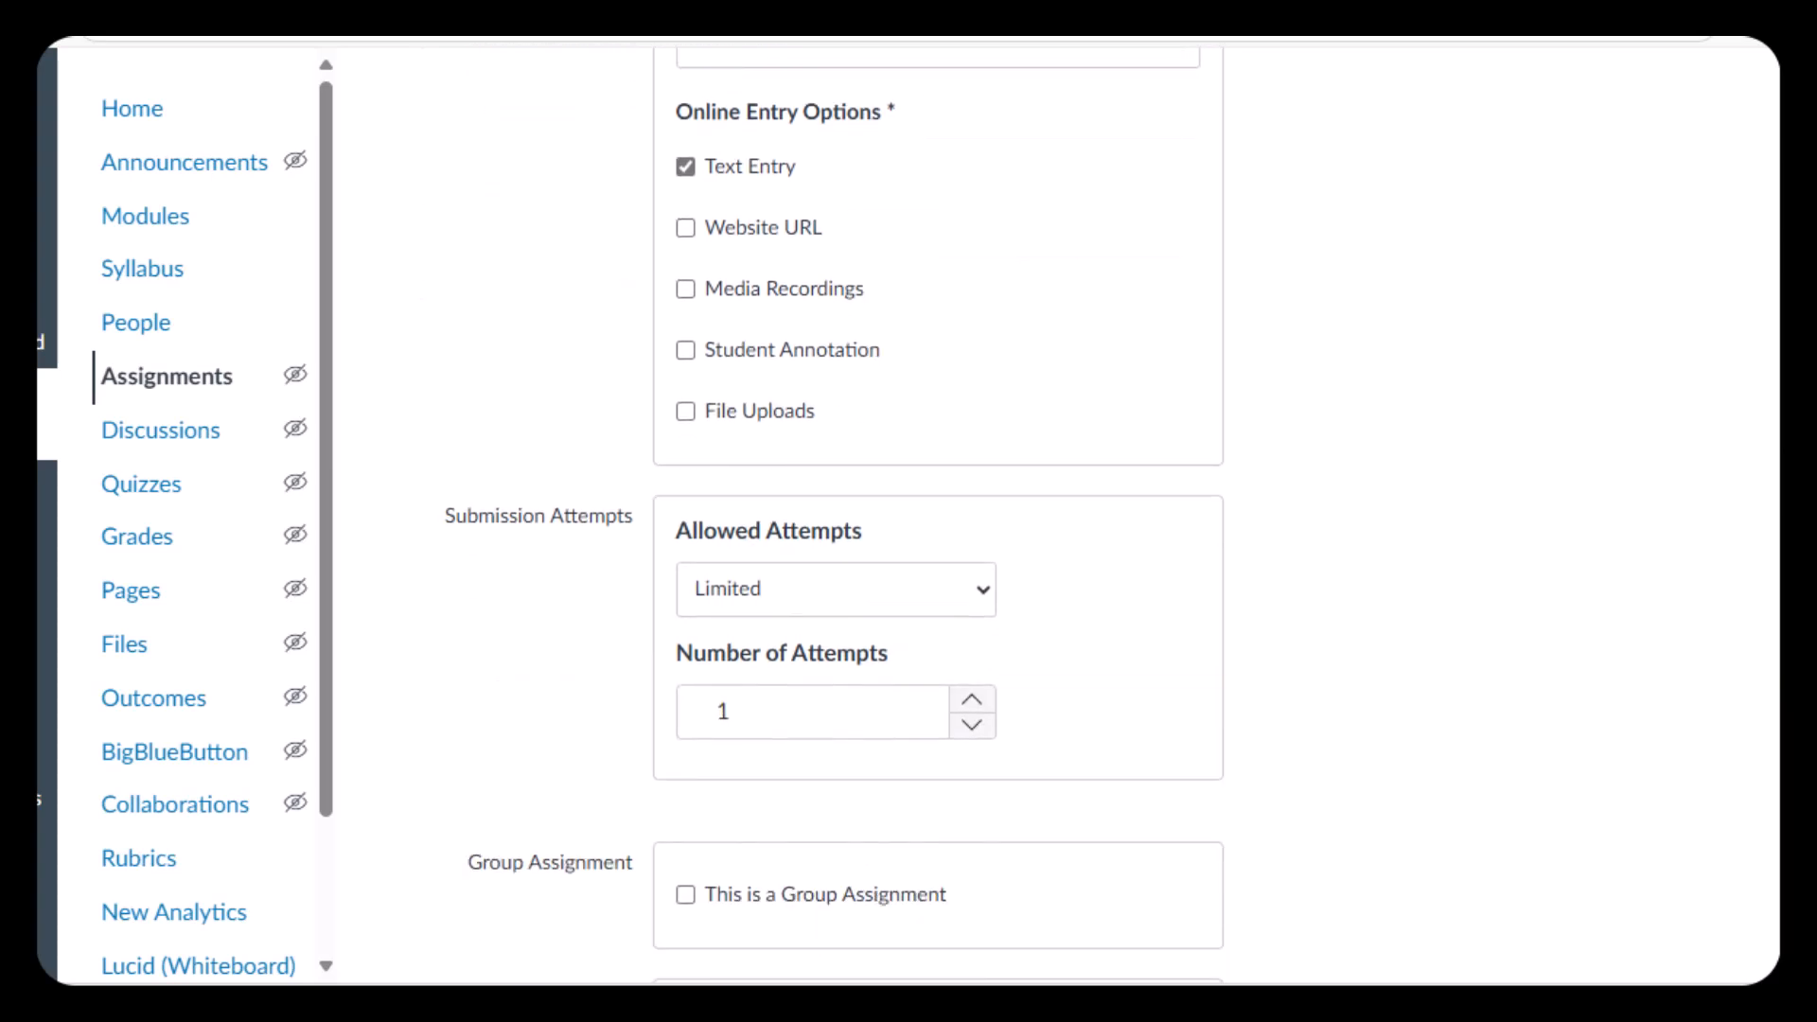
pyautogui.scroll(-2, 823, 511)
pyautogui.scroll(-1, 833, 516)
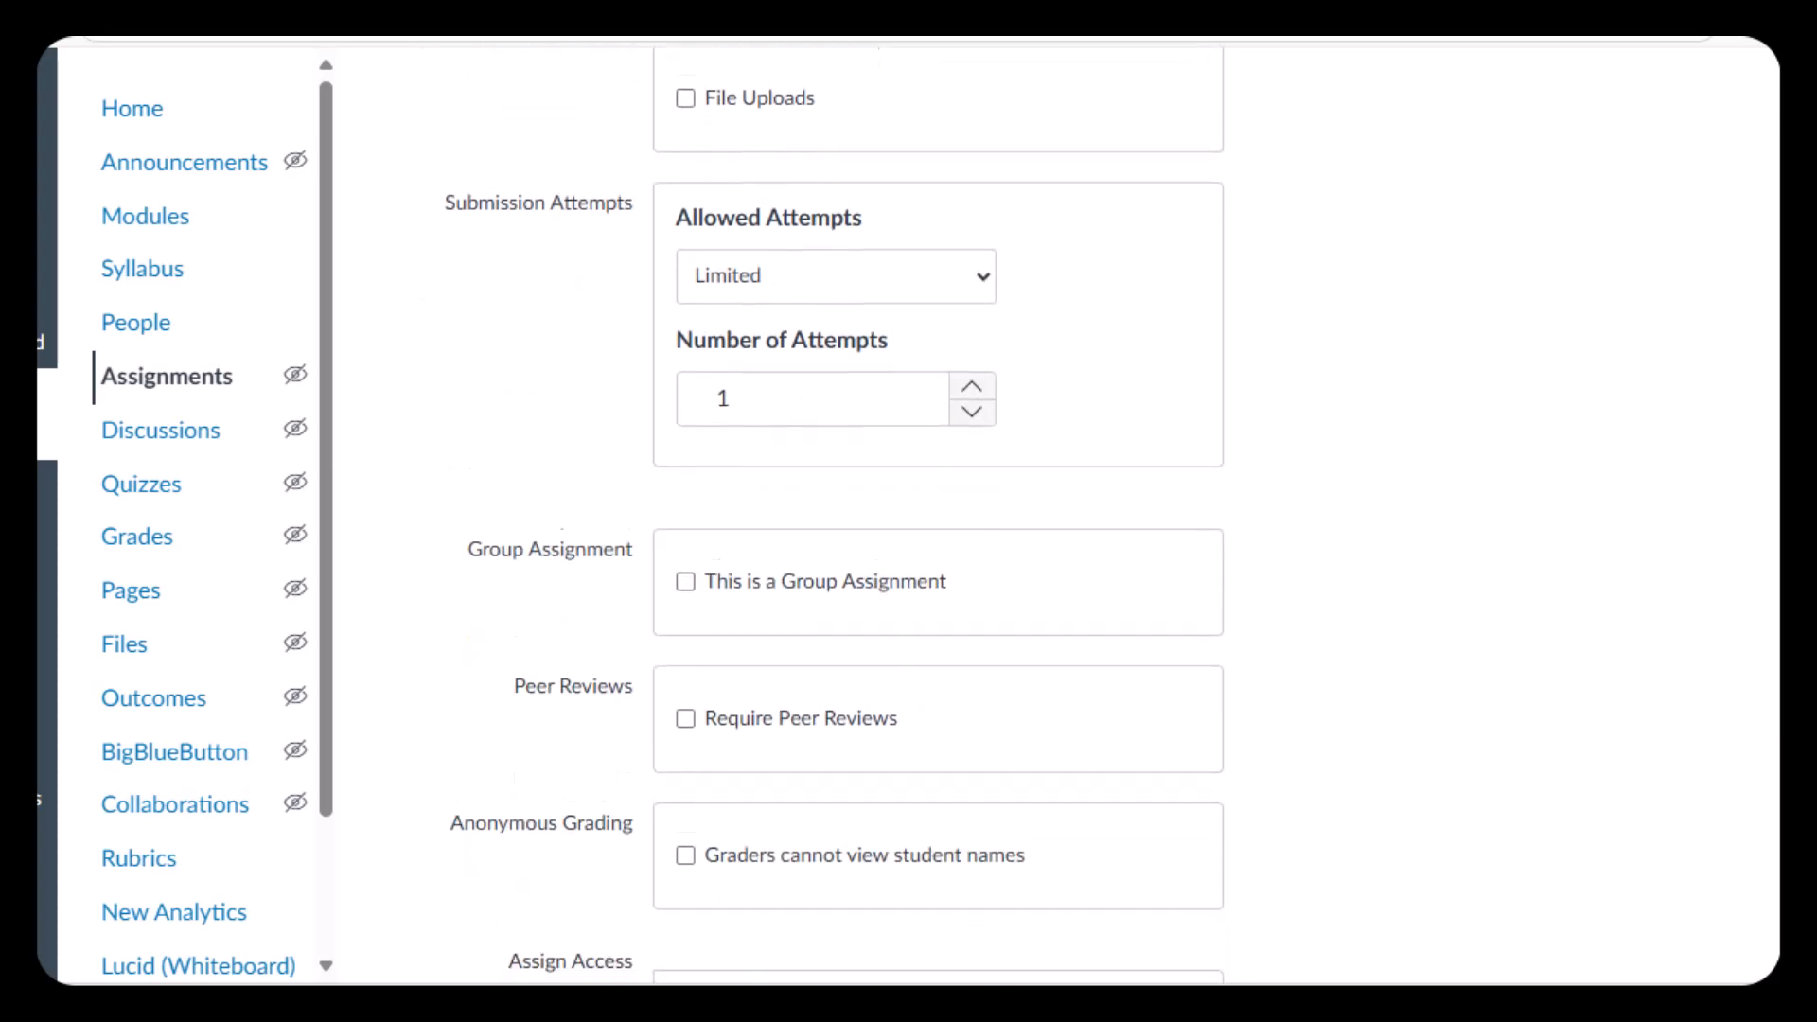
pyautogui.scroll(-2, 824, 511)
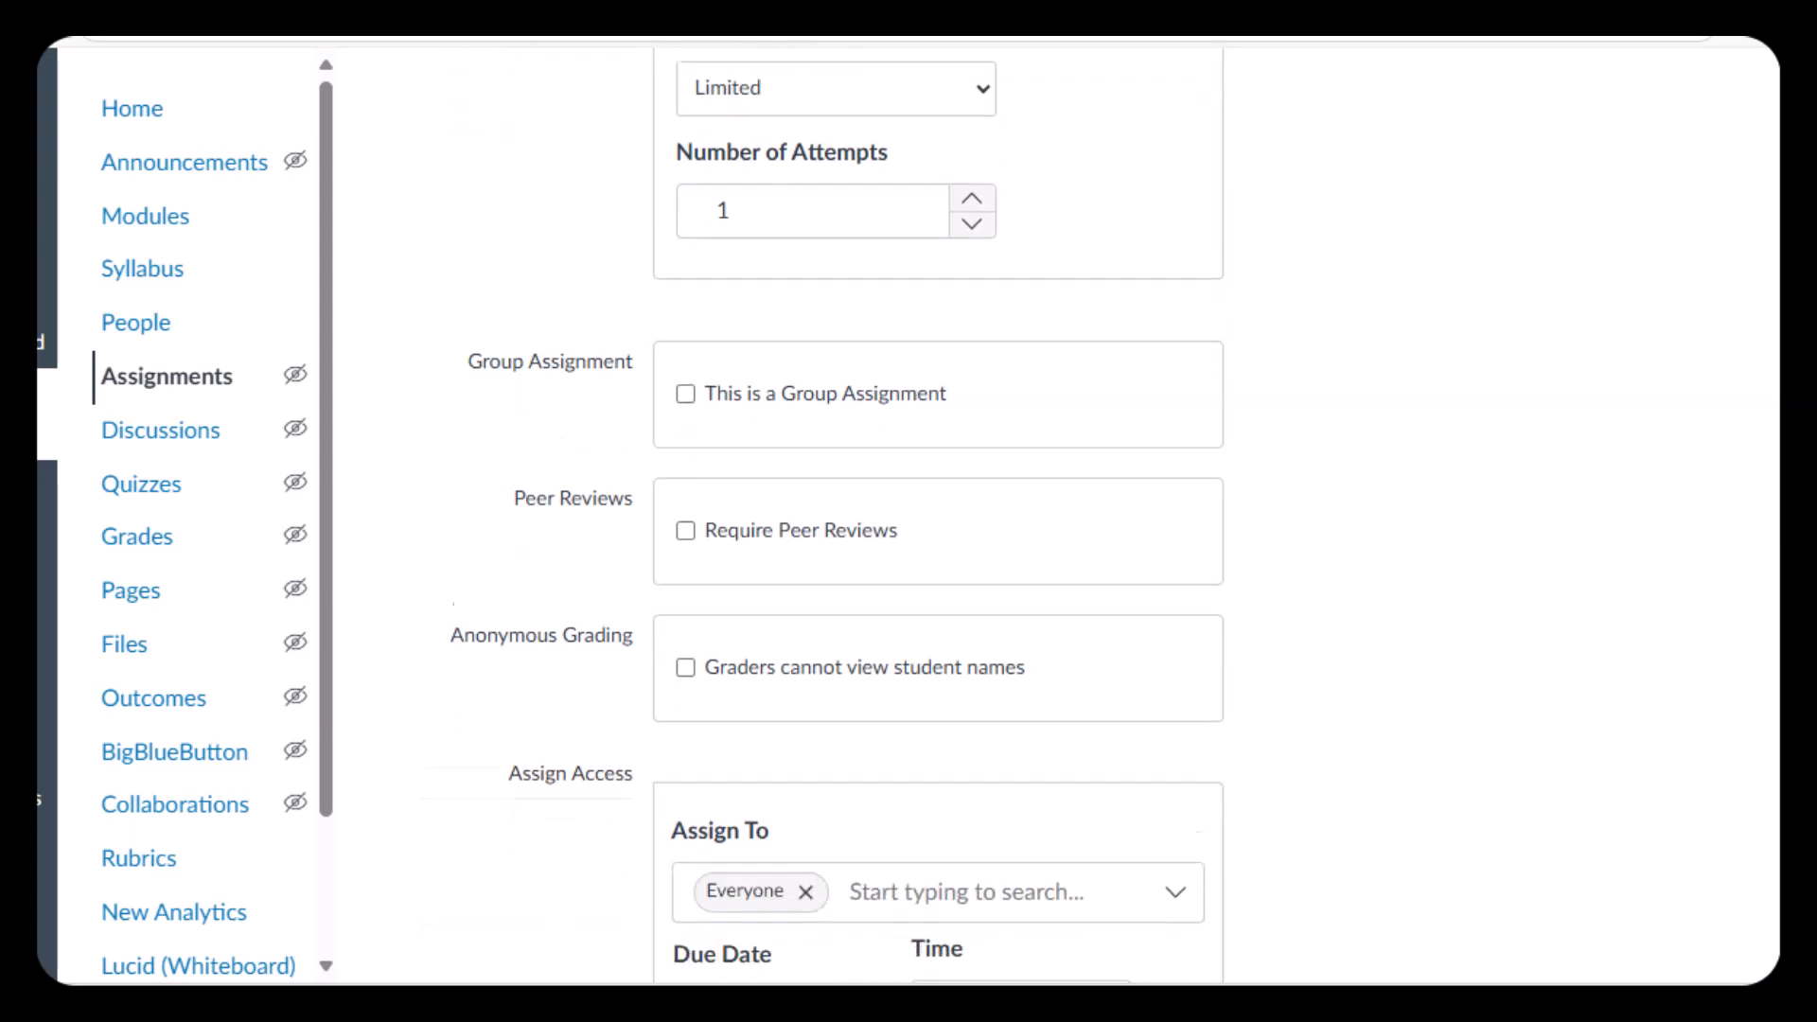
pyautogui.scroll(-2, 824, 511)
pyautogui.scroll(-3, 823, 511)
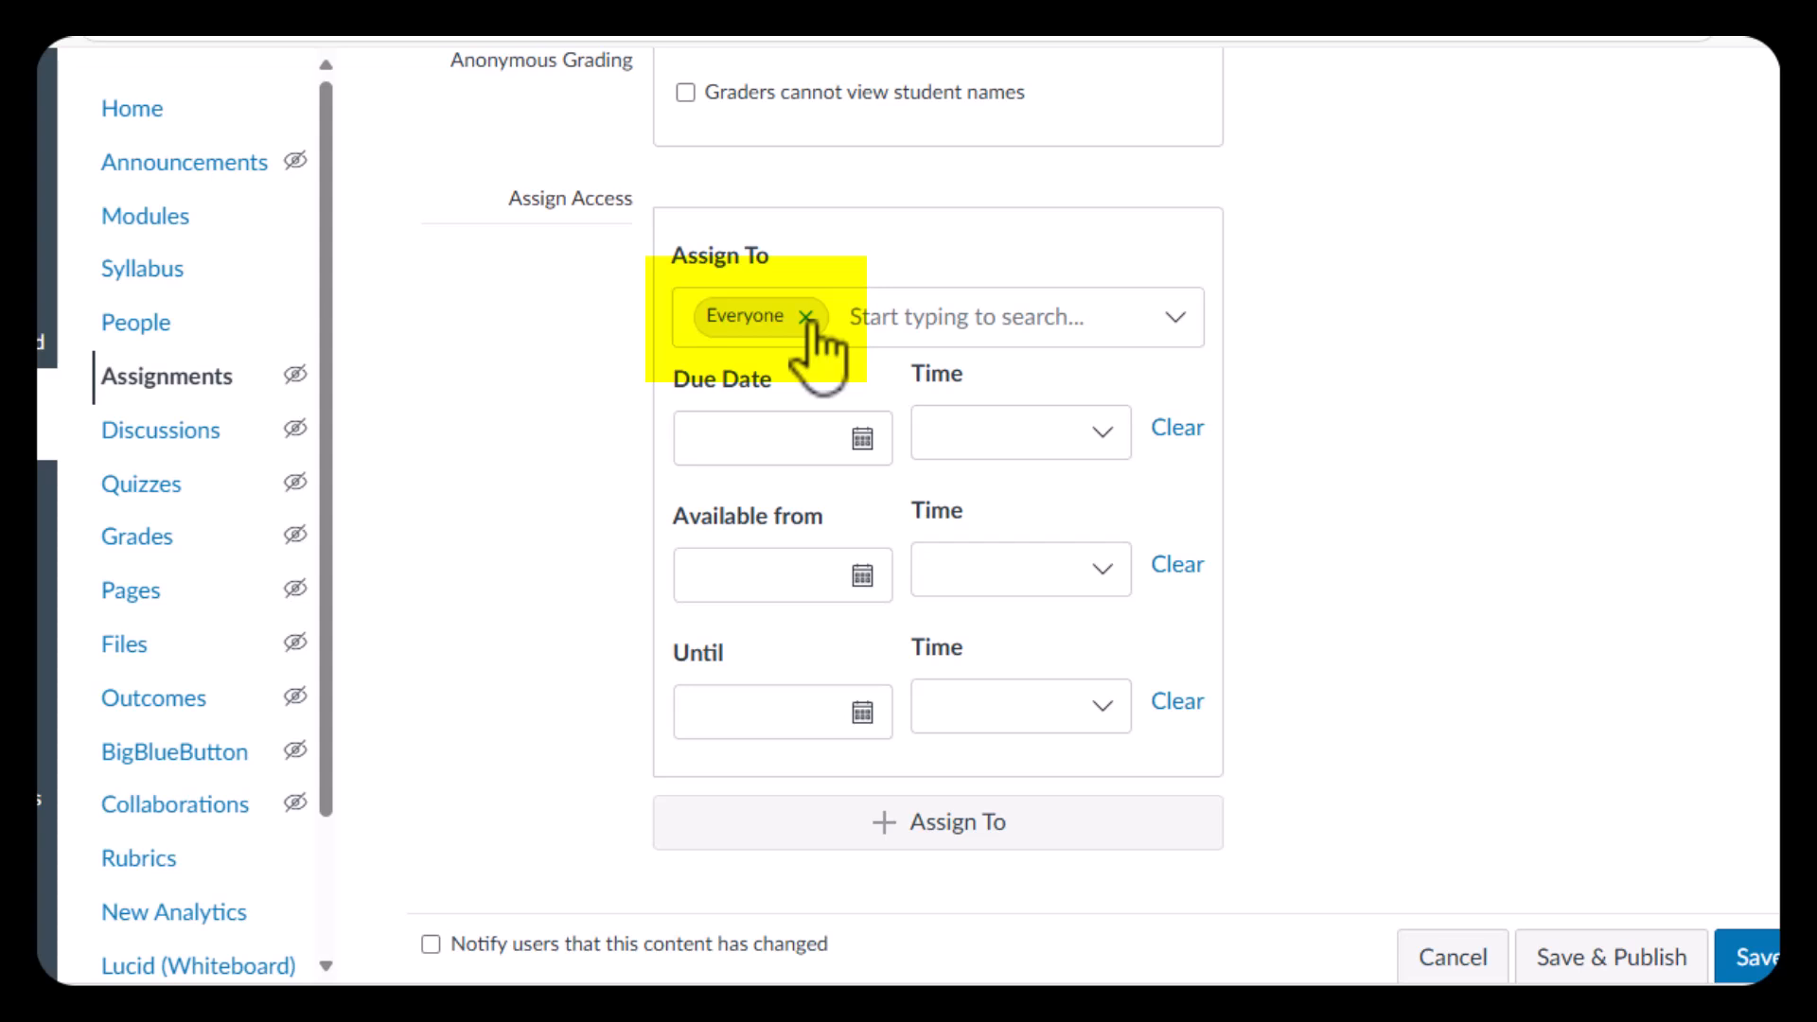
pyautogui.click(807, 318)
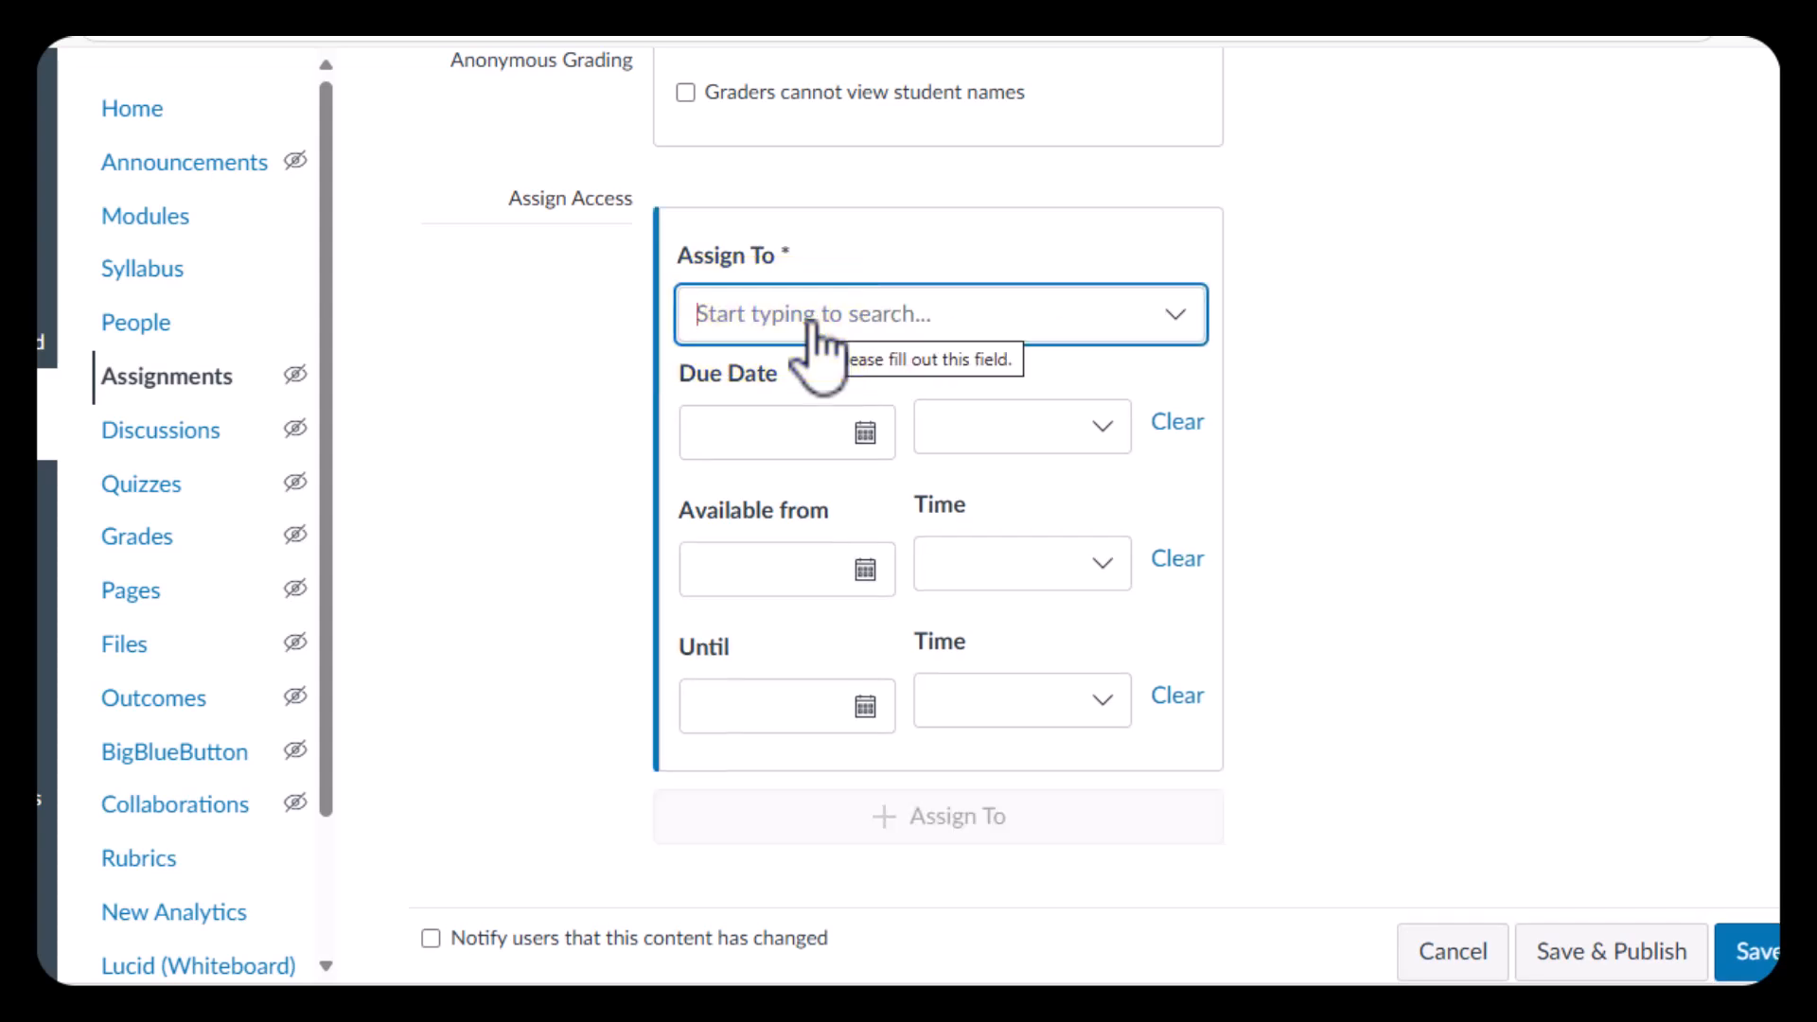
pyautogui.click(1029, 318)
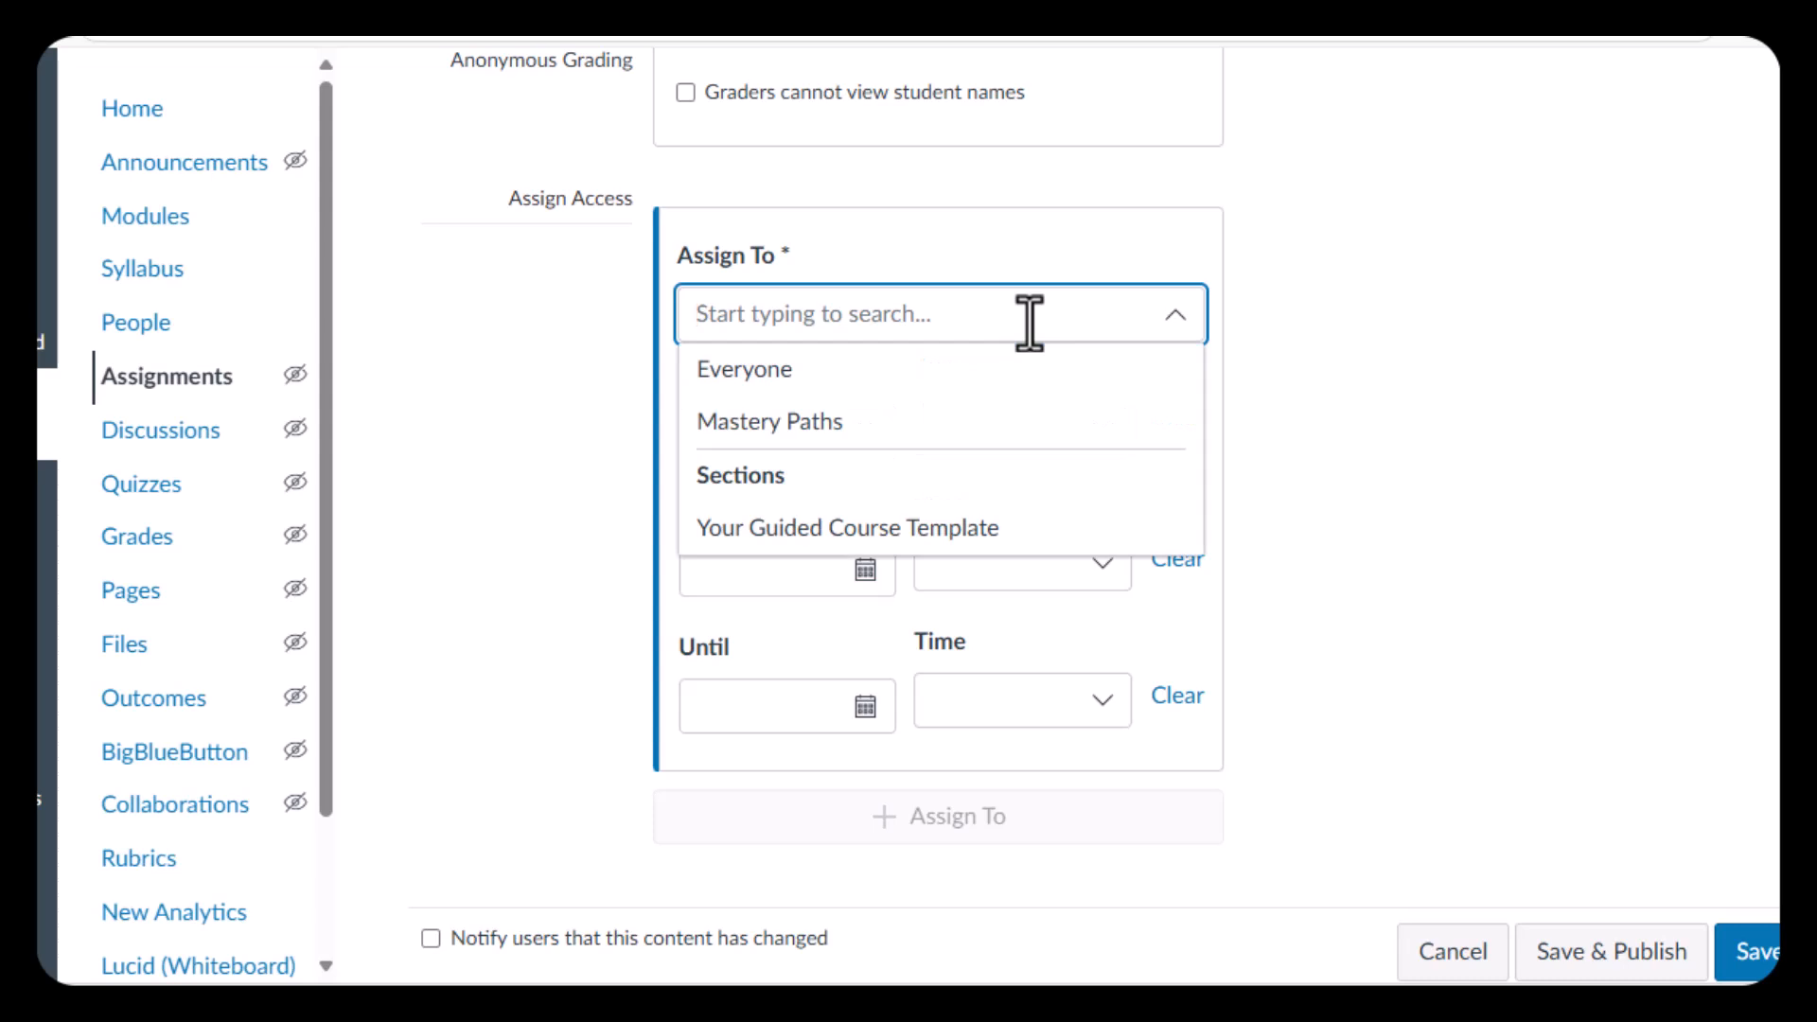
pyautogui.click(812, 430)
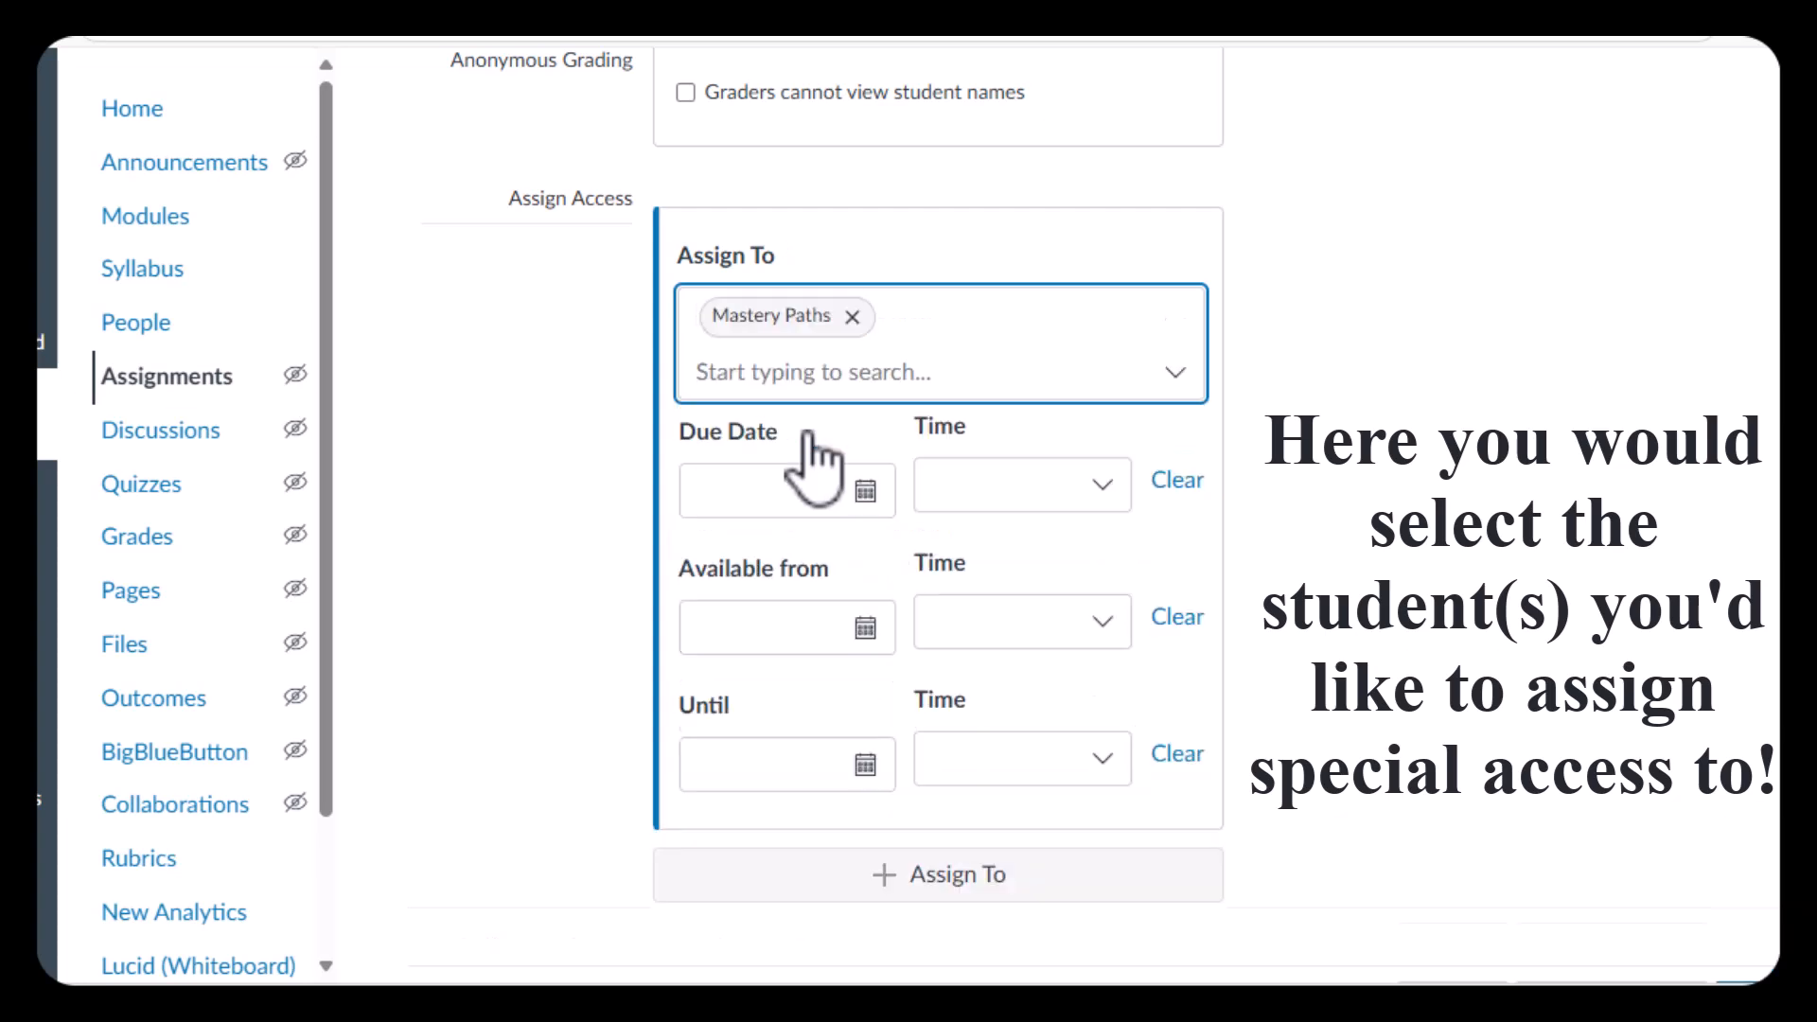
# - Set the due date to Apr 11, 2025, with availability from Apr 9, 2025 until Apr 11, 2025
pyautogui.click(867, 491)
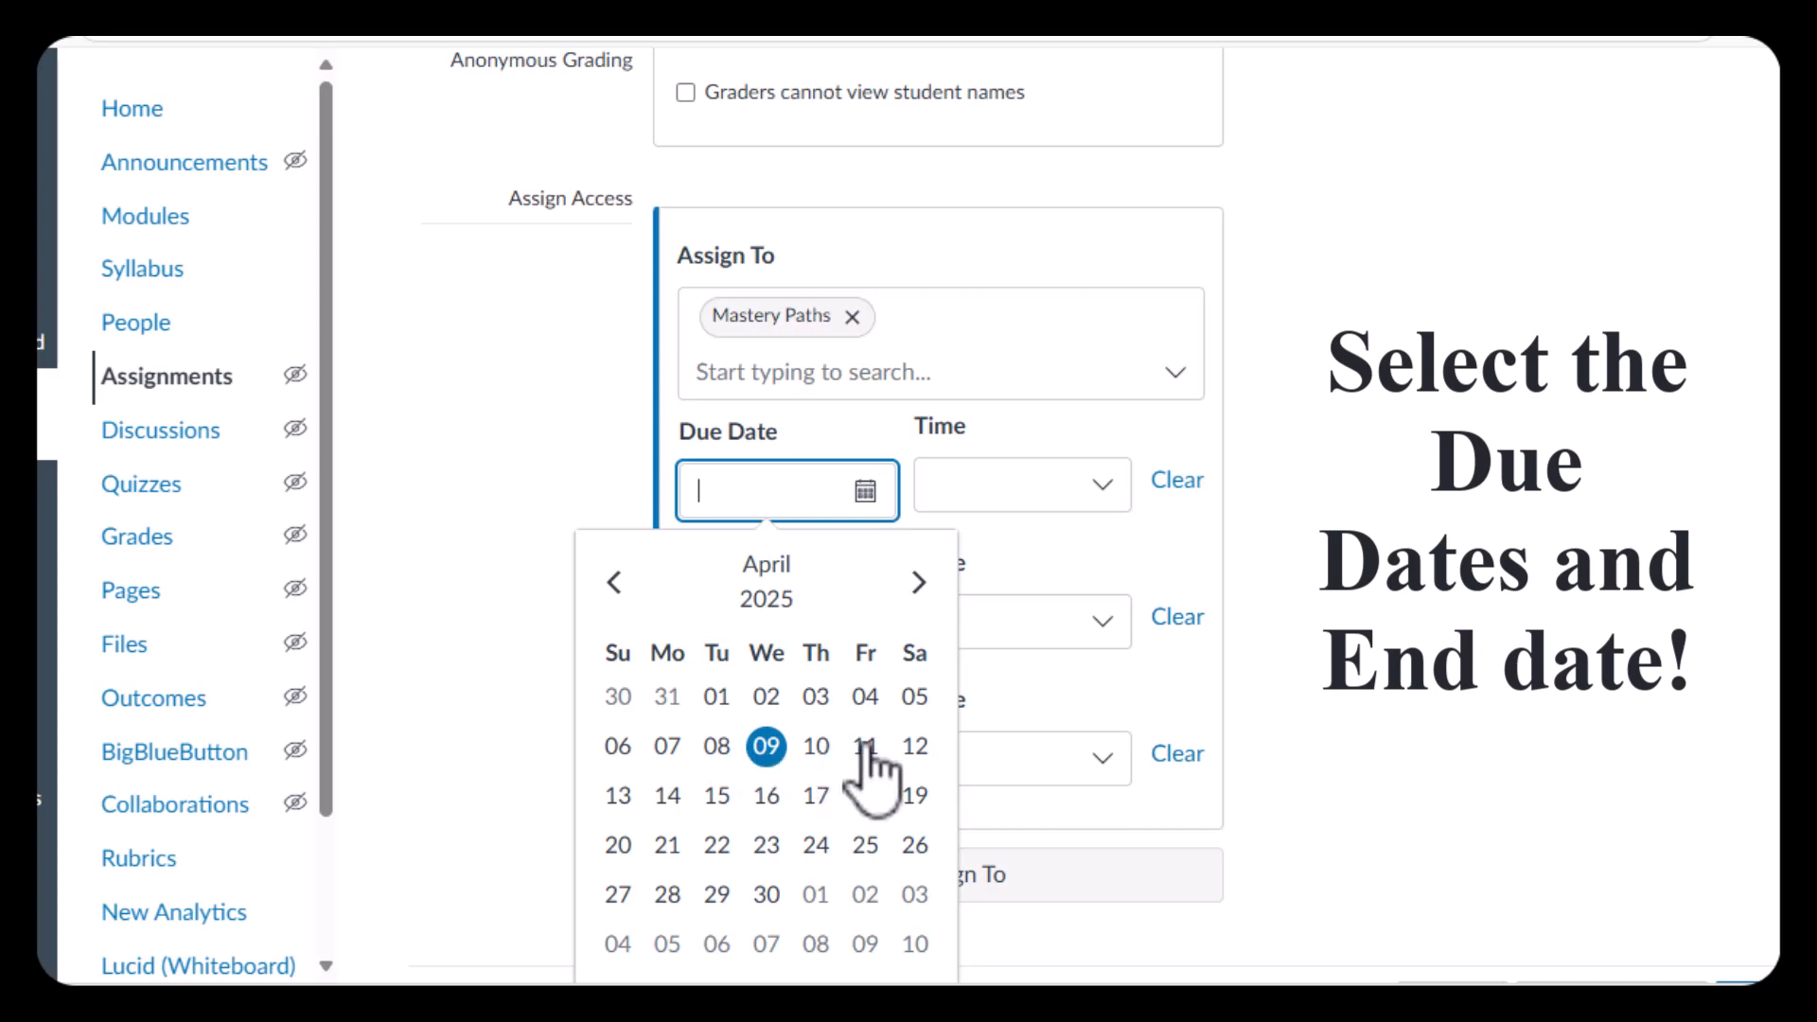
pyautogui.click(865, 747)
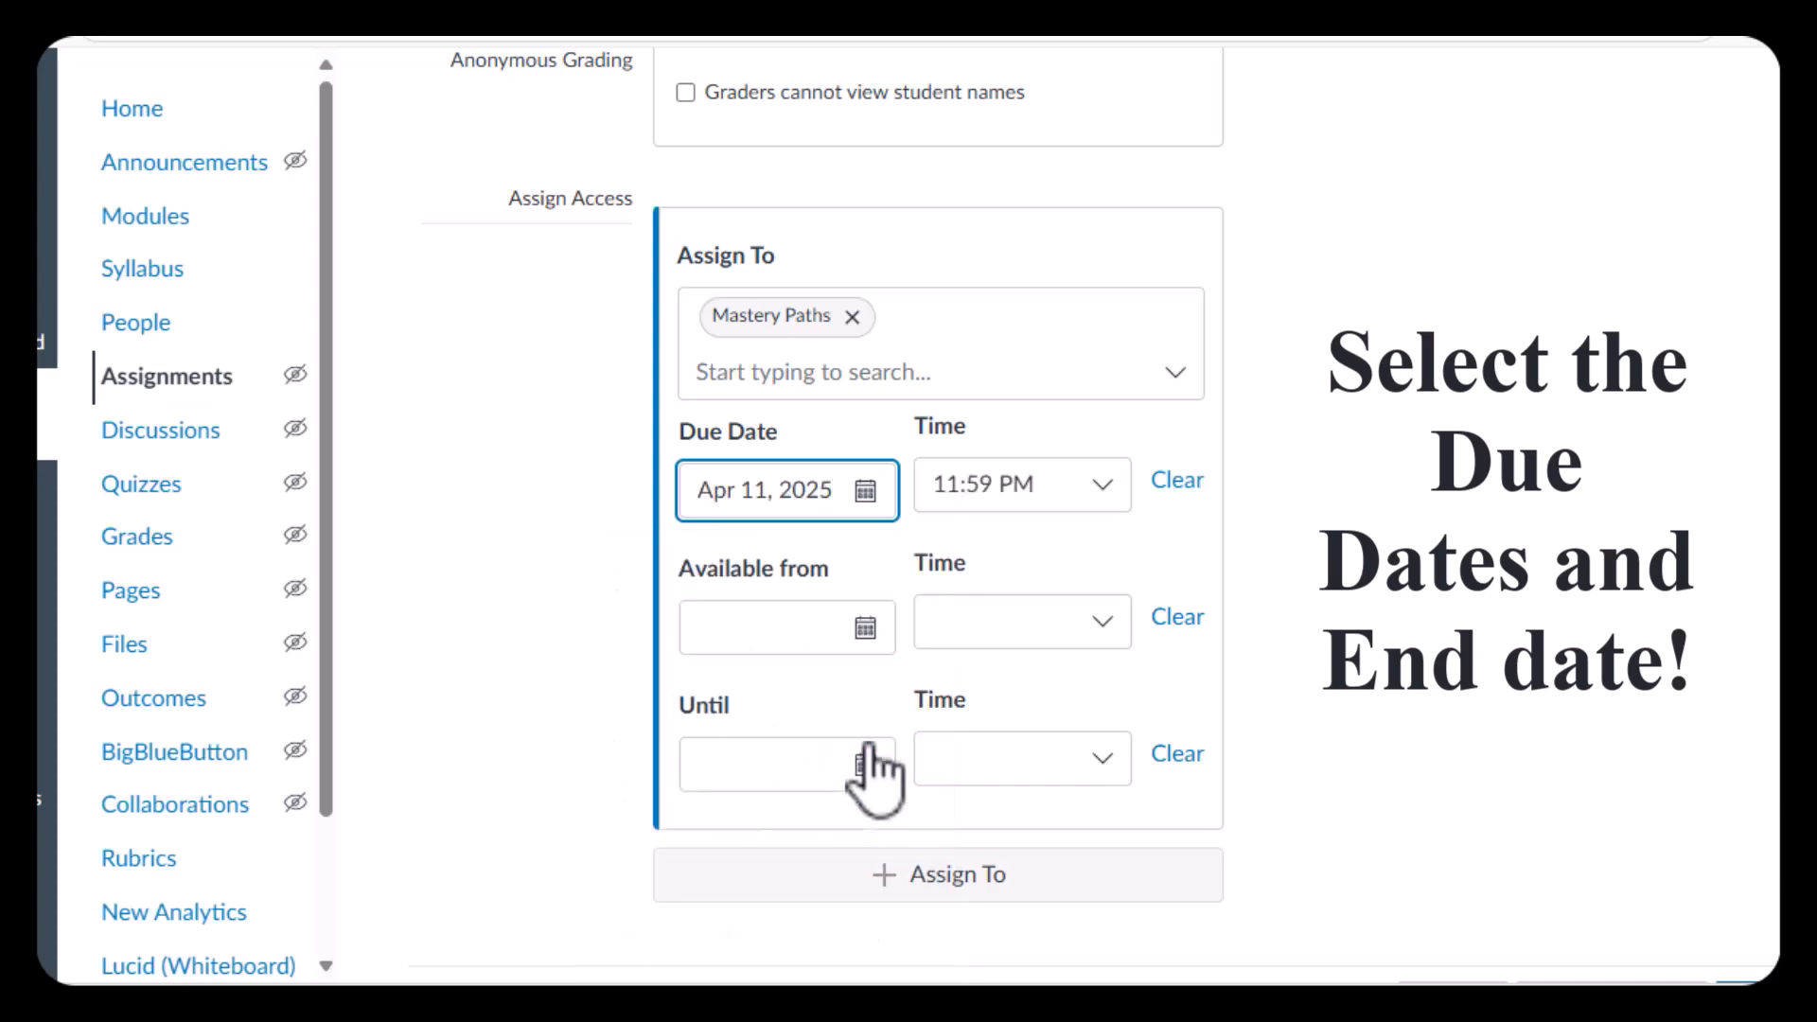
pyautogui.click(865, 628)
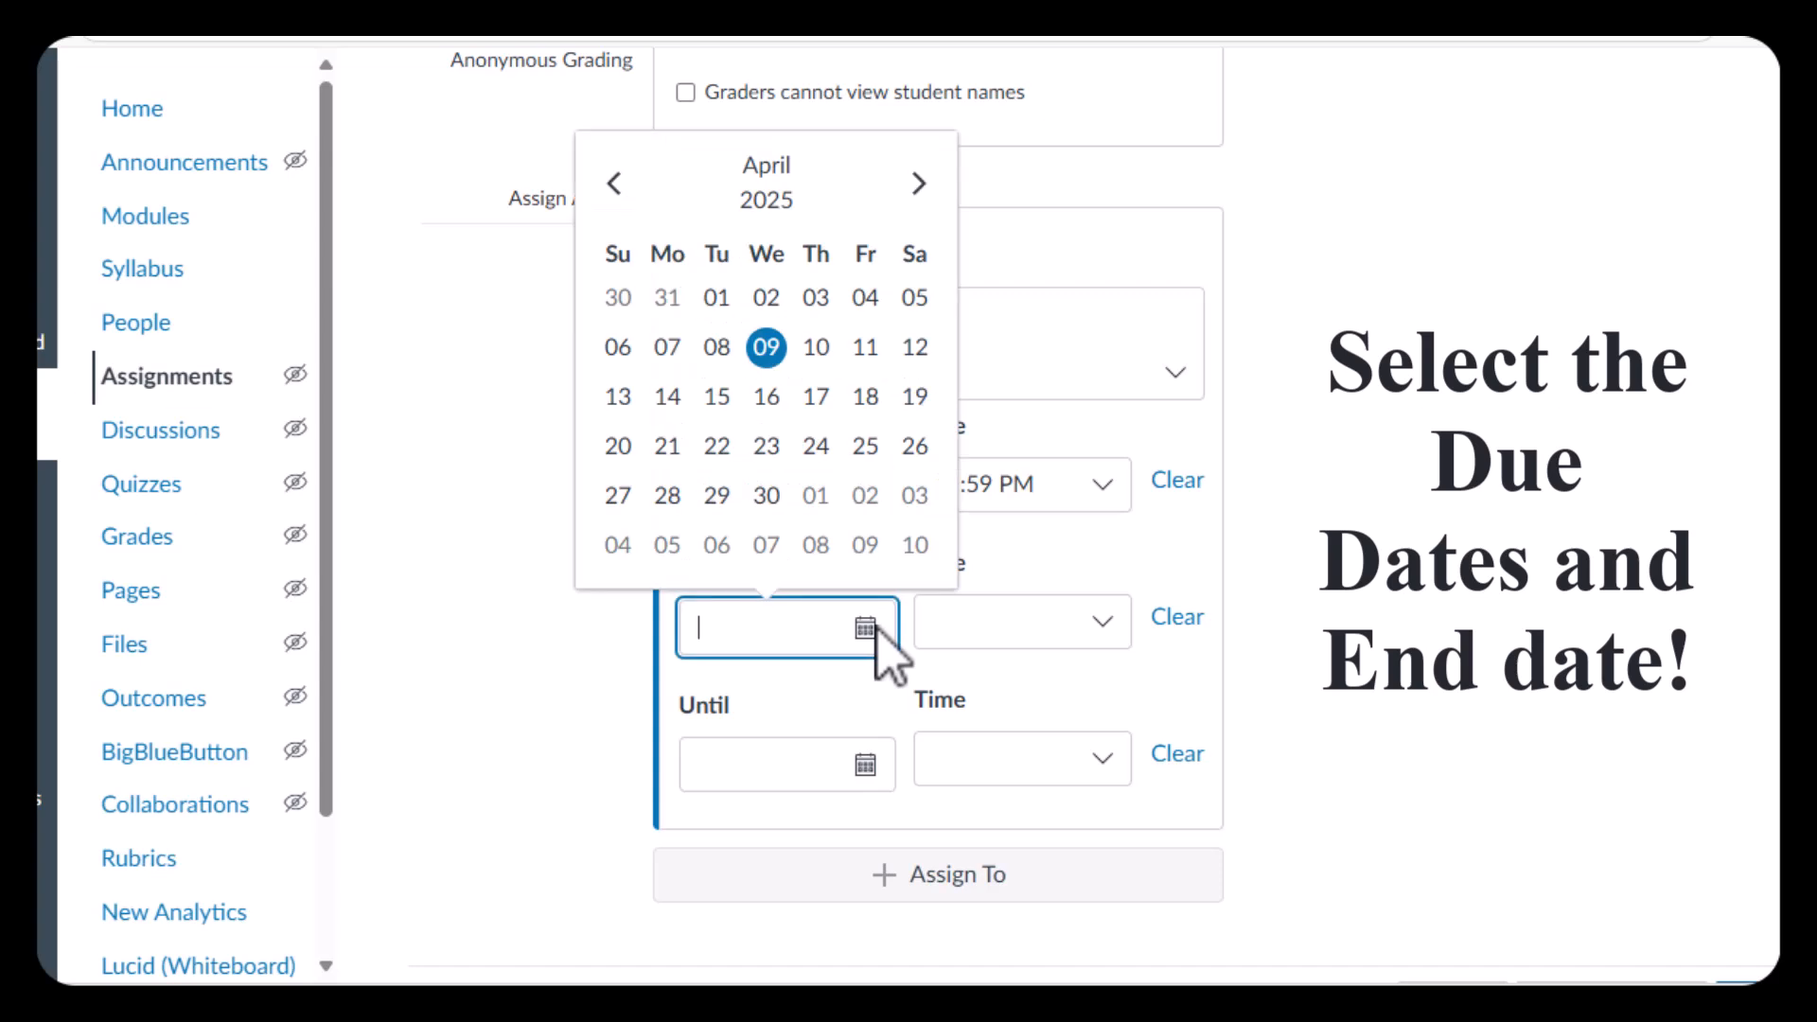
pyautogui.click(766, 348)
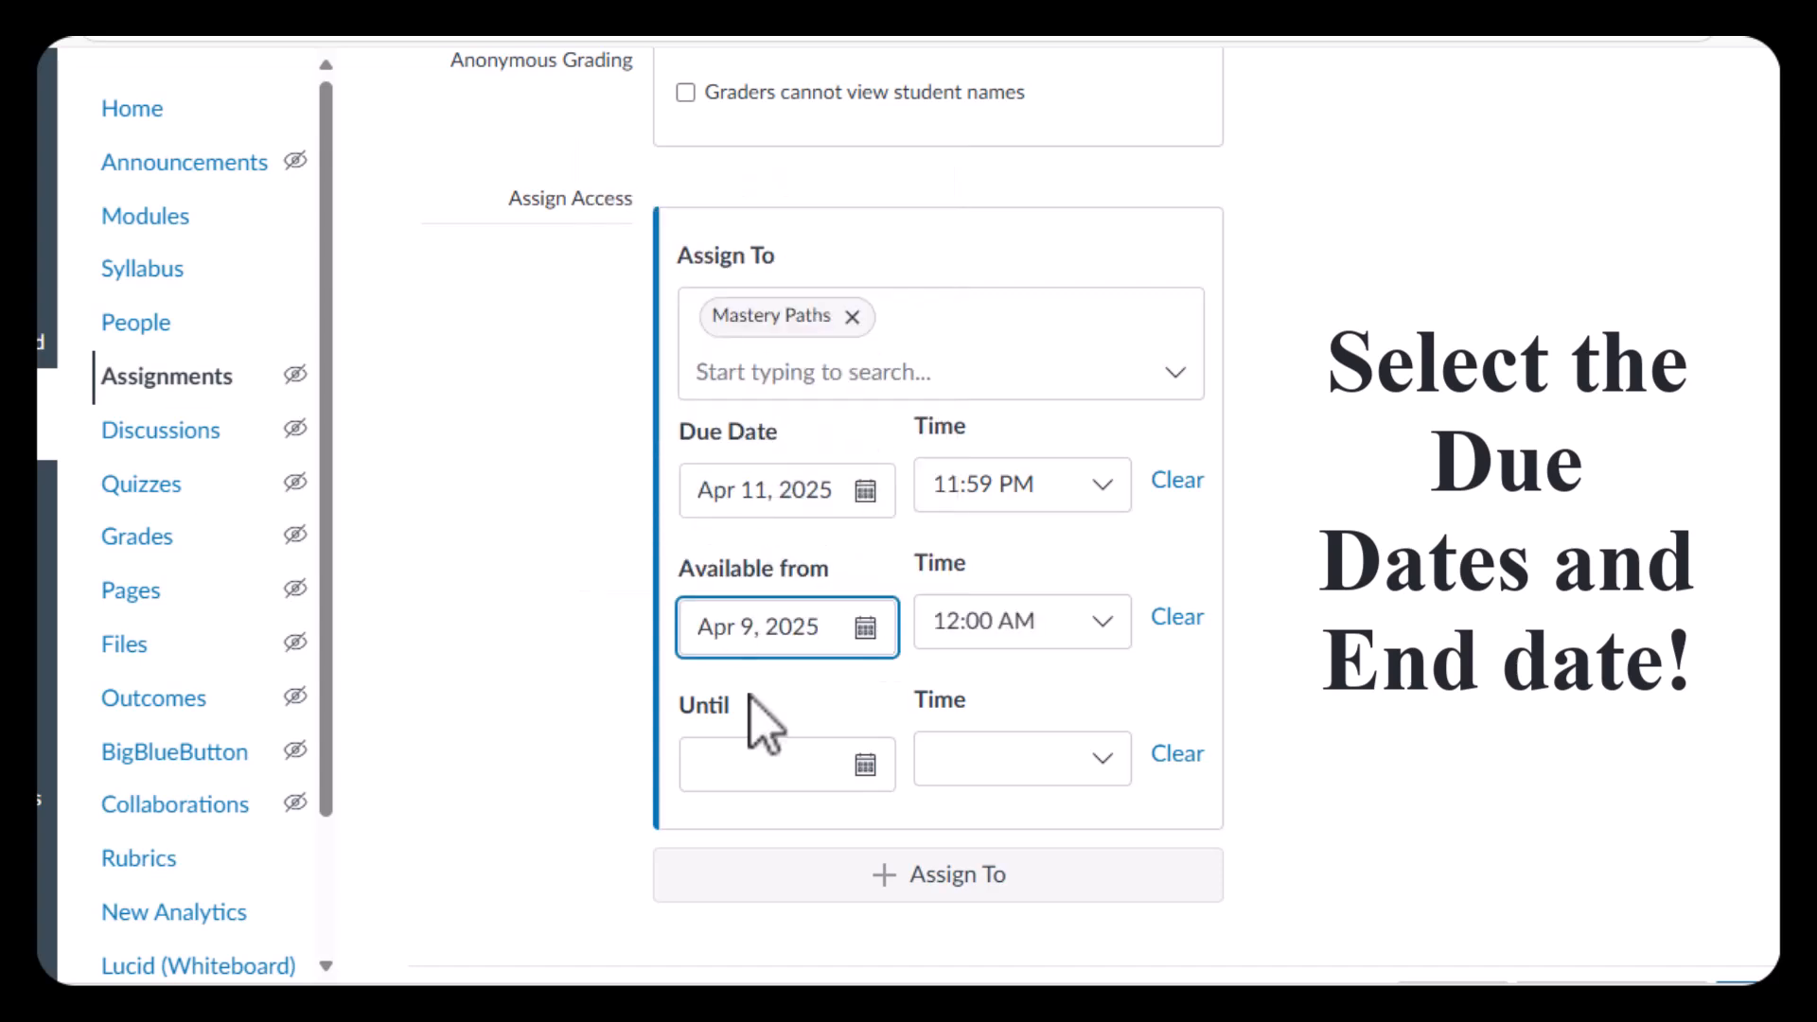
pyautogui.click(869, 767)
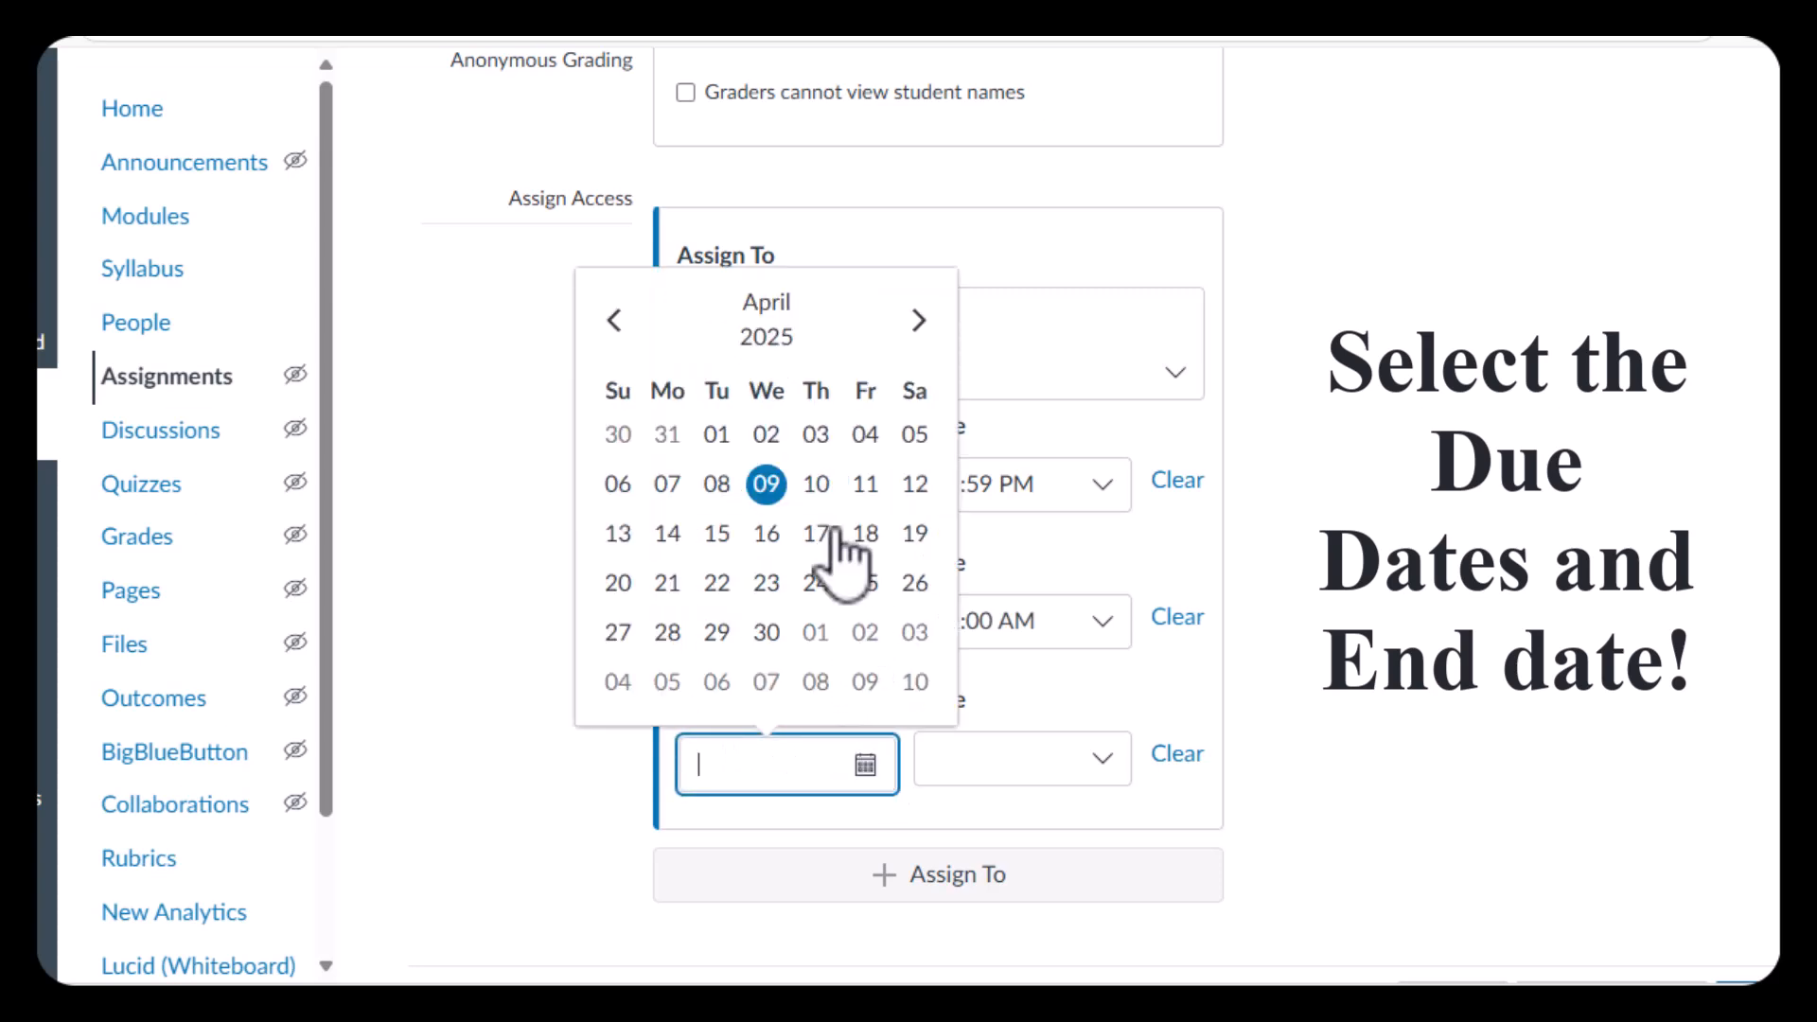
pyautogui.click(865, 484)
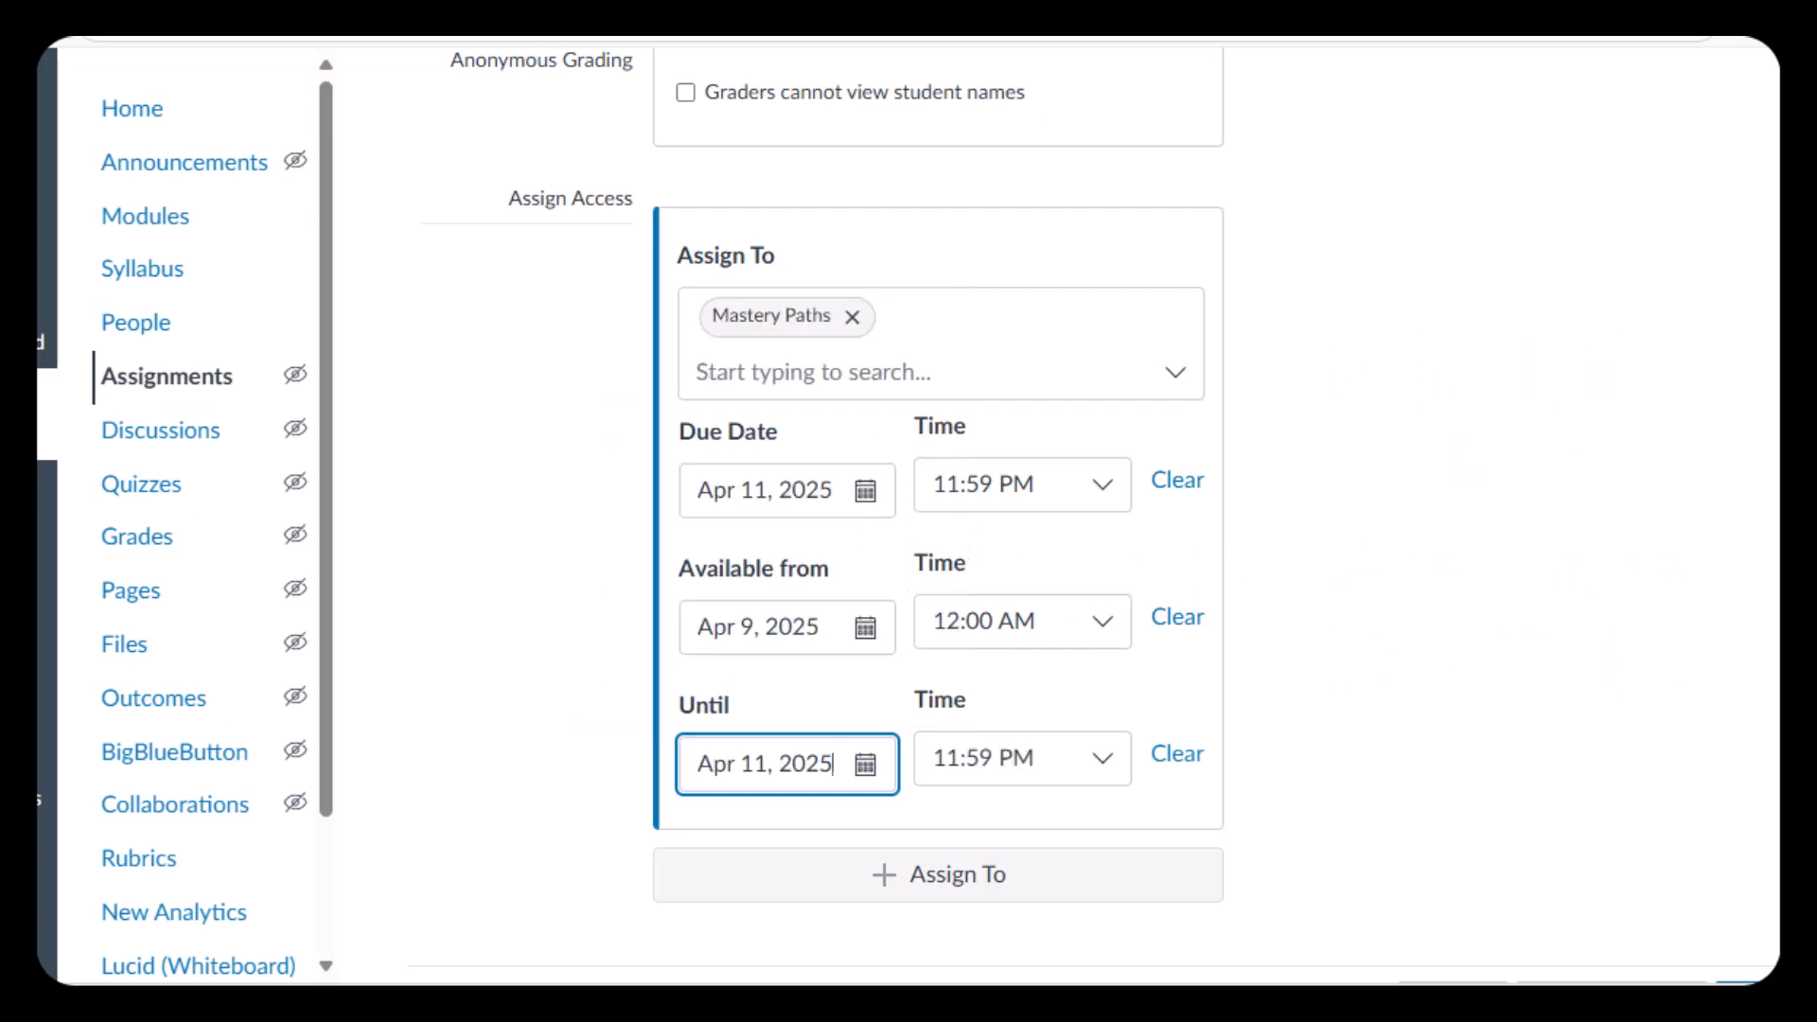
# - Save and publish the assignment, continuing even though not everyone is assigned
pyautogui.scroll(-2, 1094, 516)
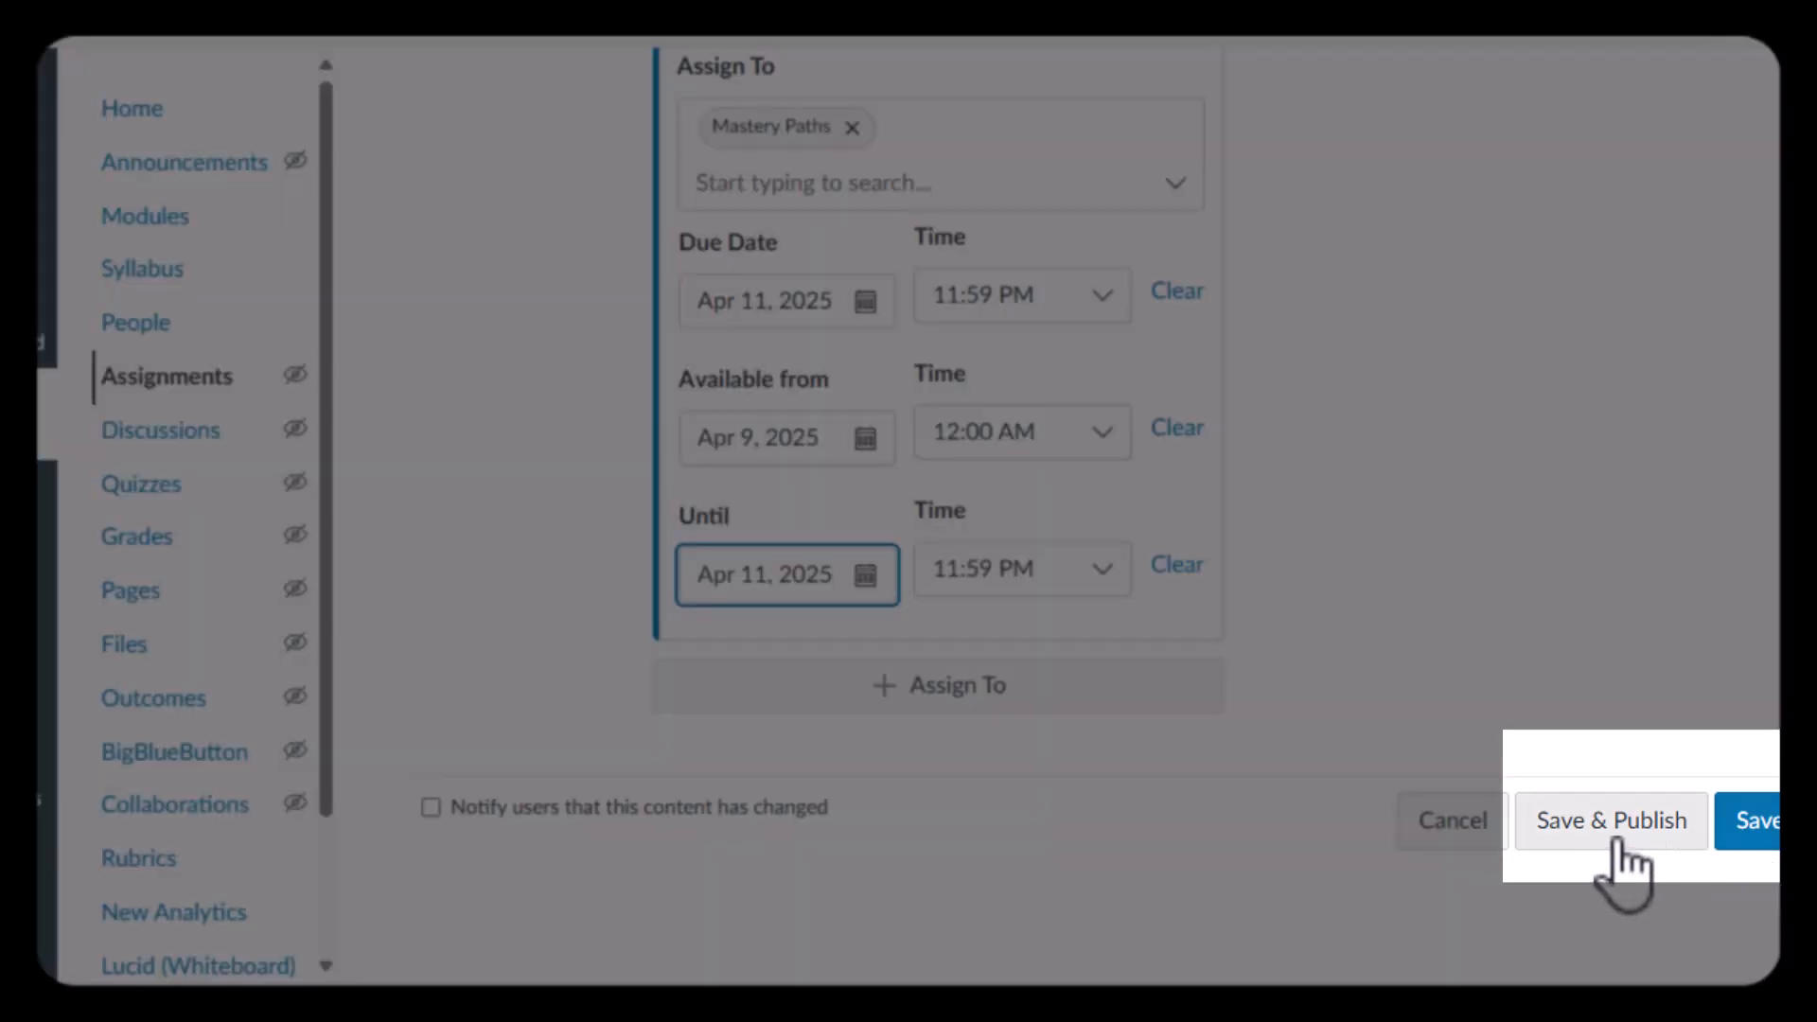
pyautogui.click(1619, 845)
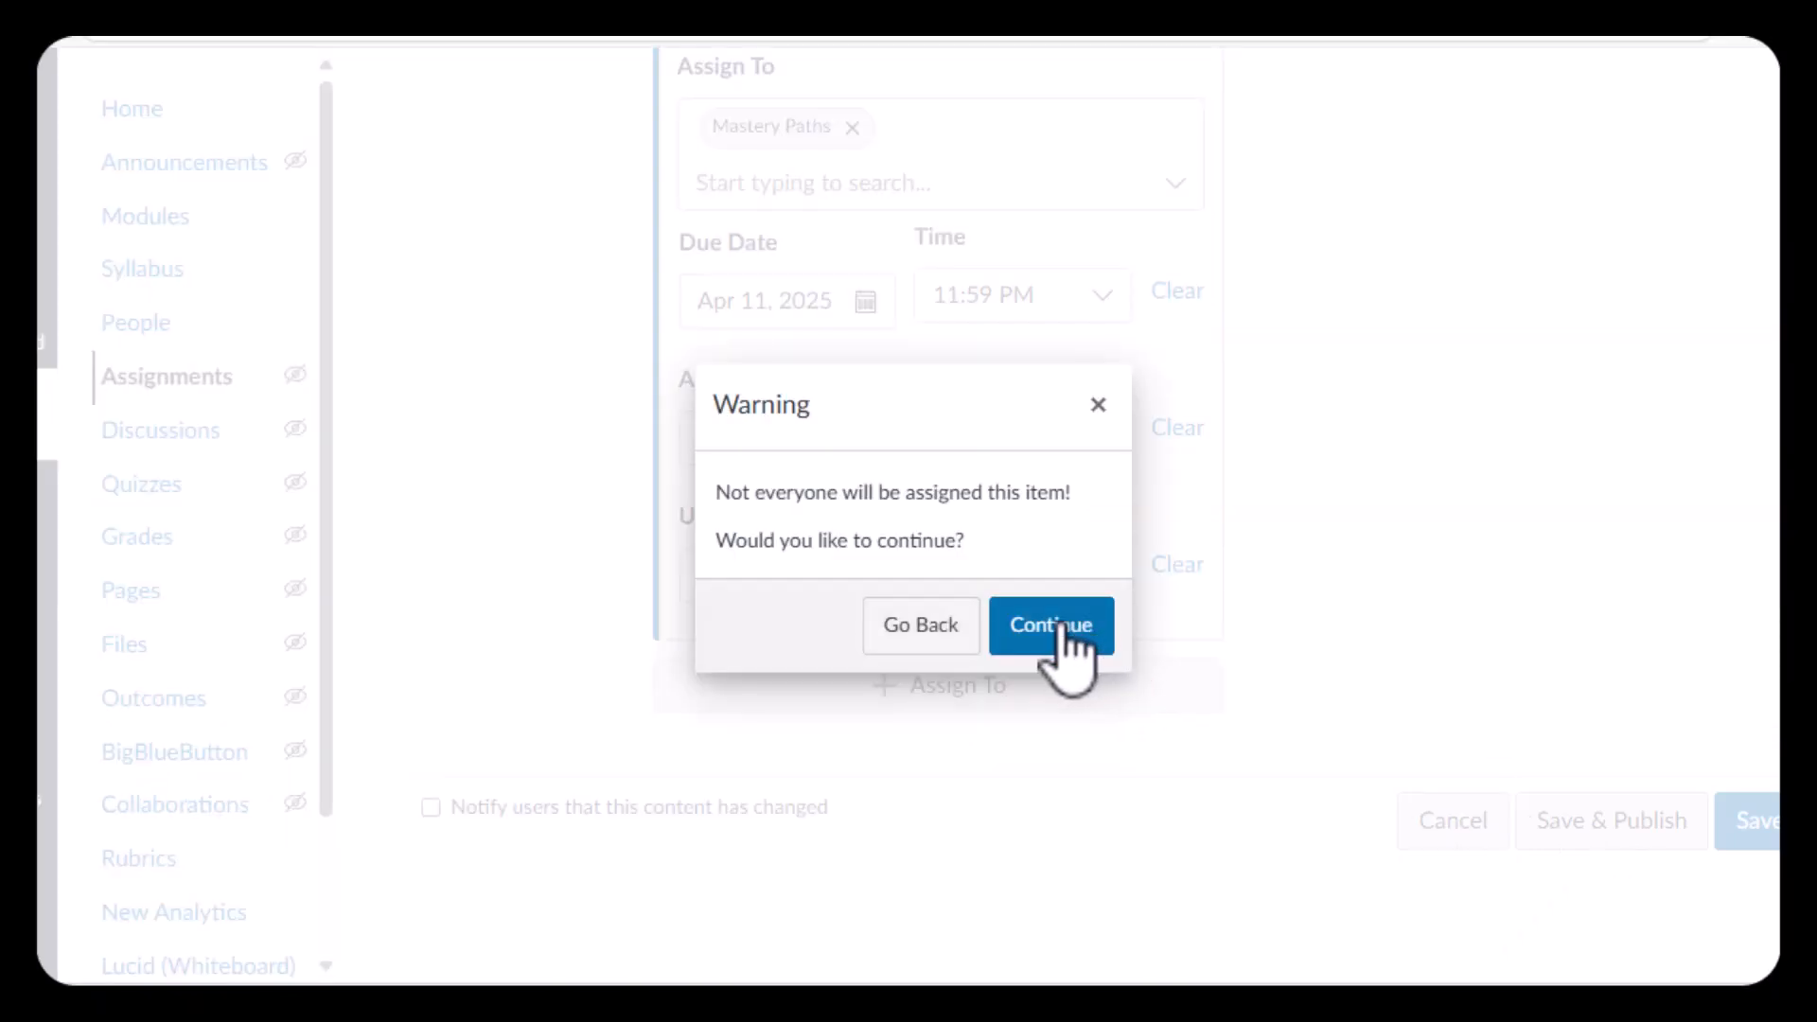
pyautogui.click(1061, 627)
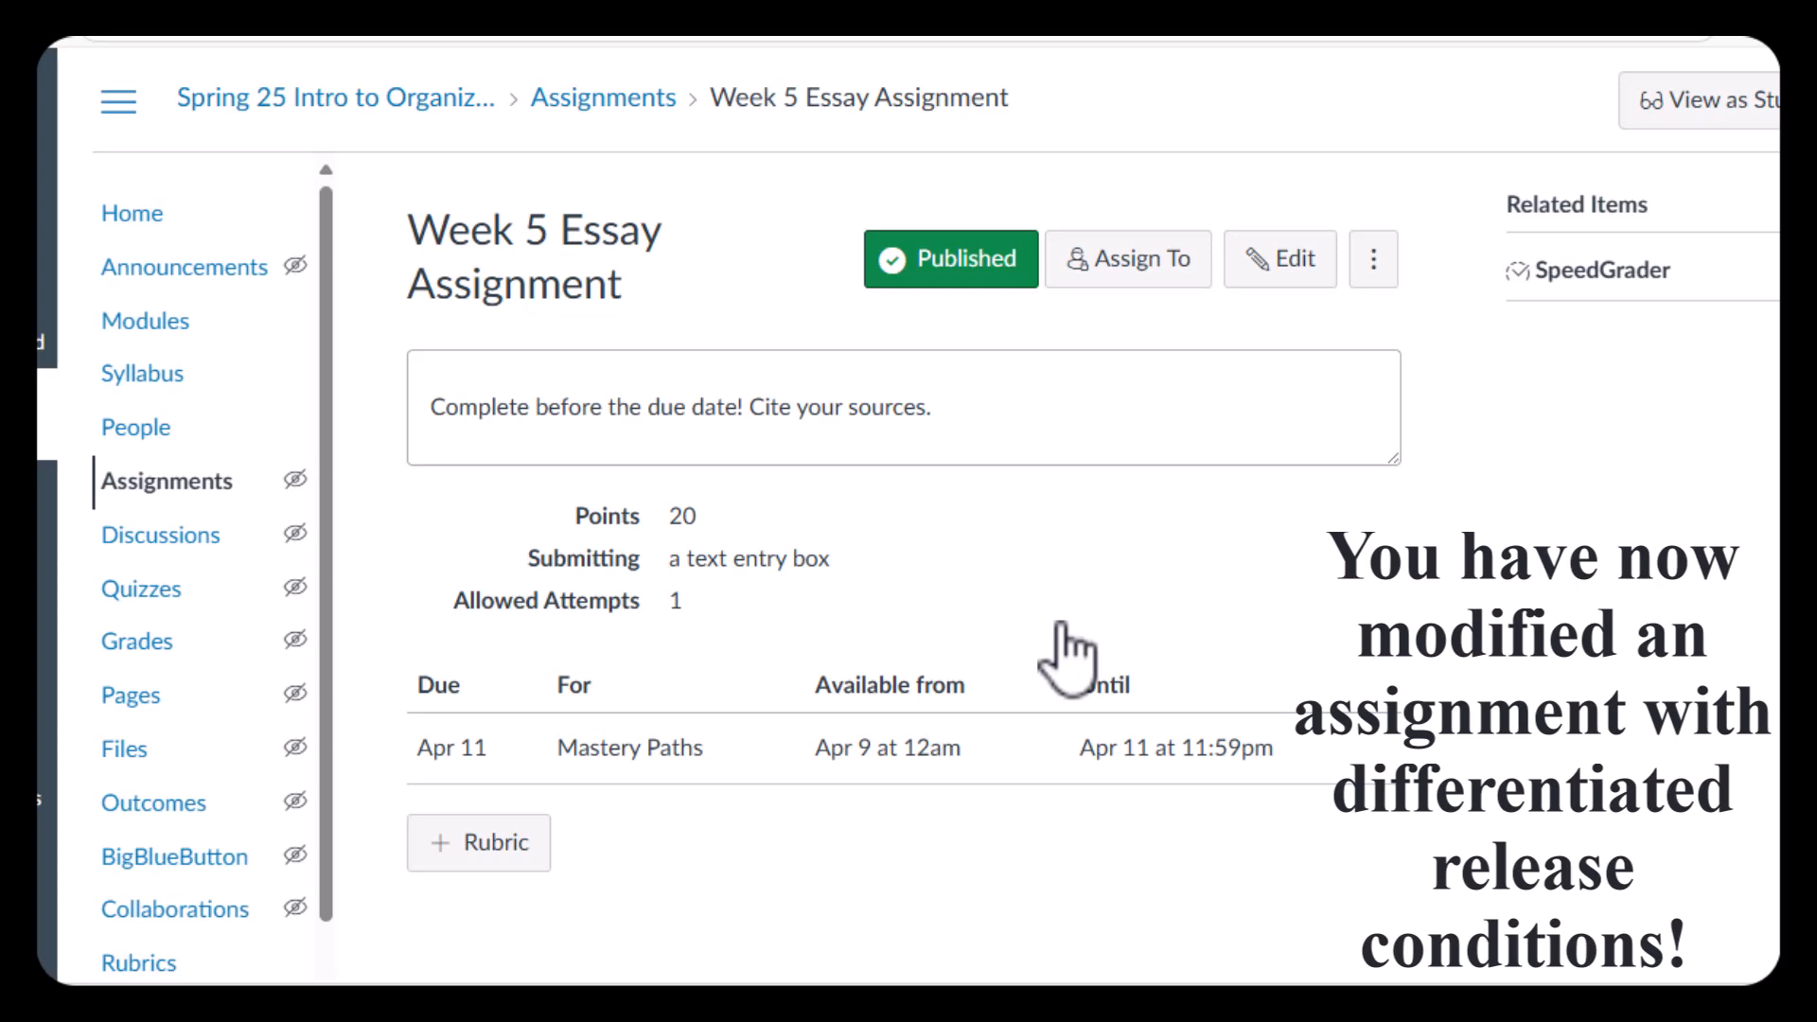
pyautogui.scroll(-1, 1062, 629)
pyautogui.scroll(1, 1061, 629)
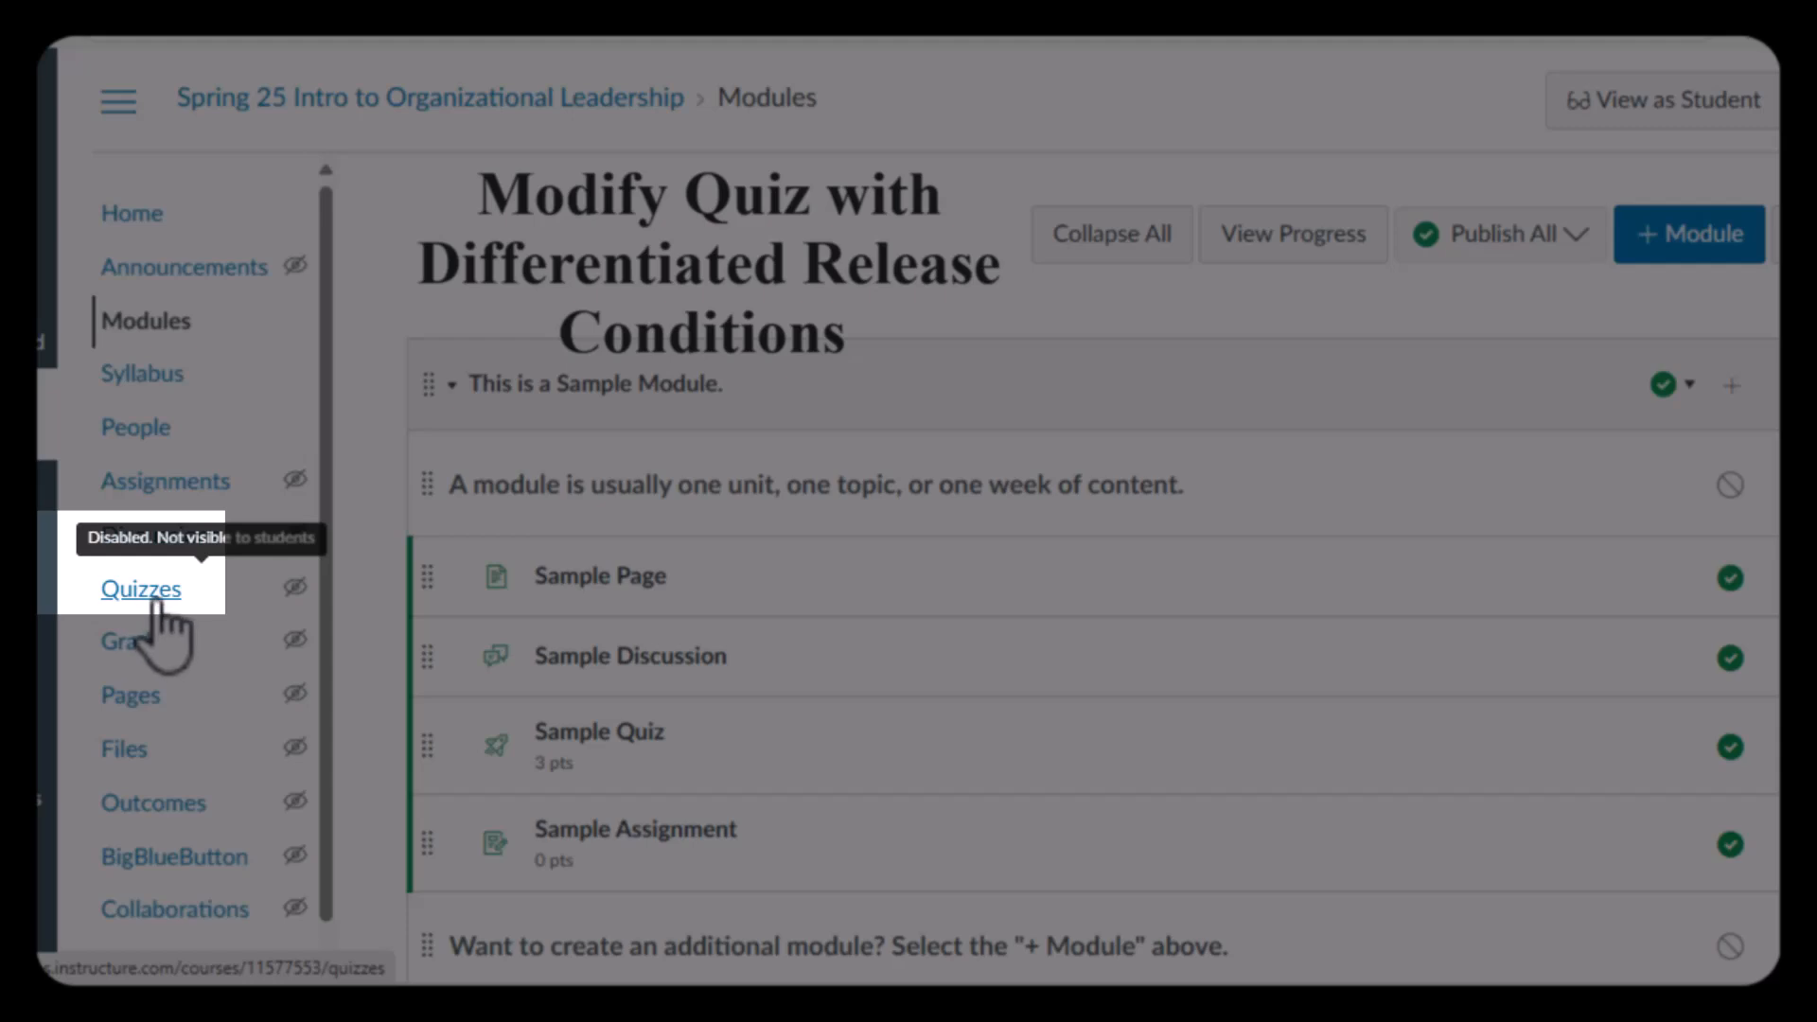
# - Create a new quiz in the course and title it "Week 5 Quiz practice"
pyautogui.click(157, 604)
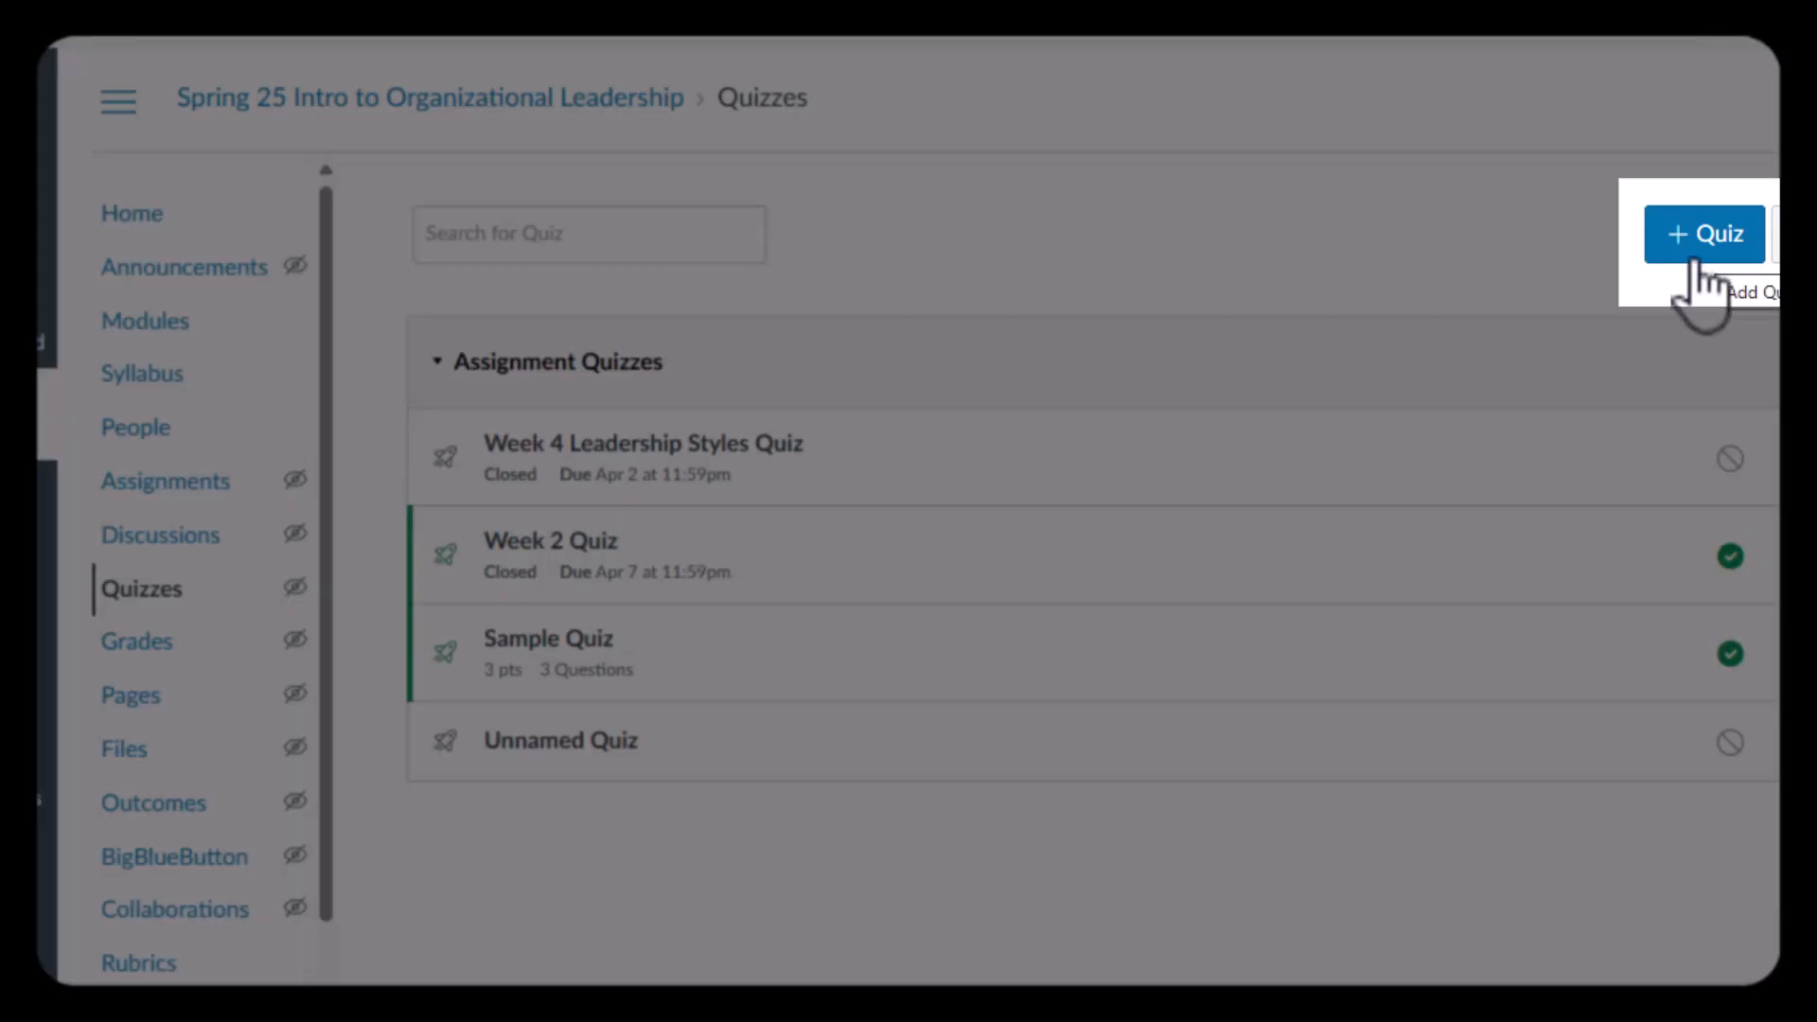
pyautogui.click(1691, 254)
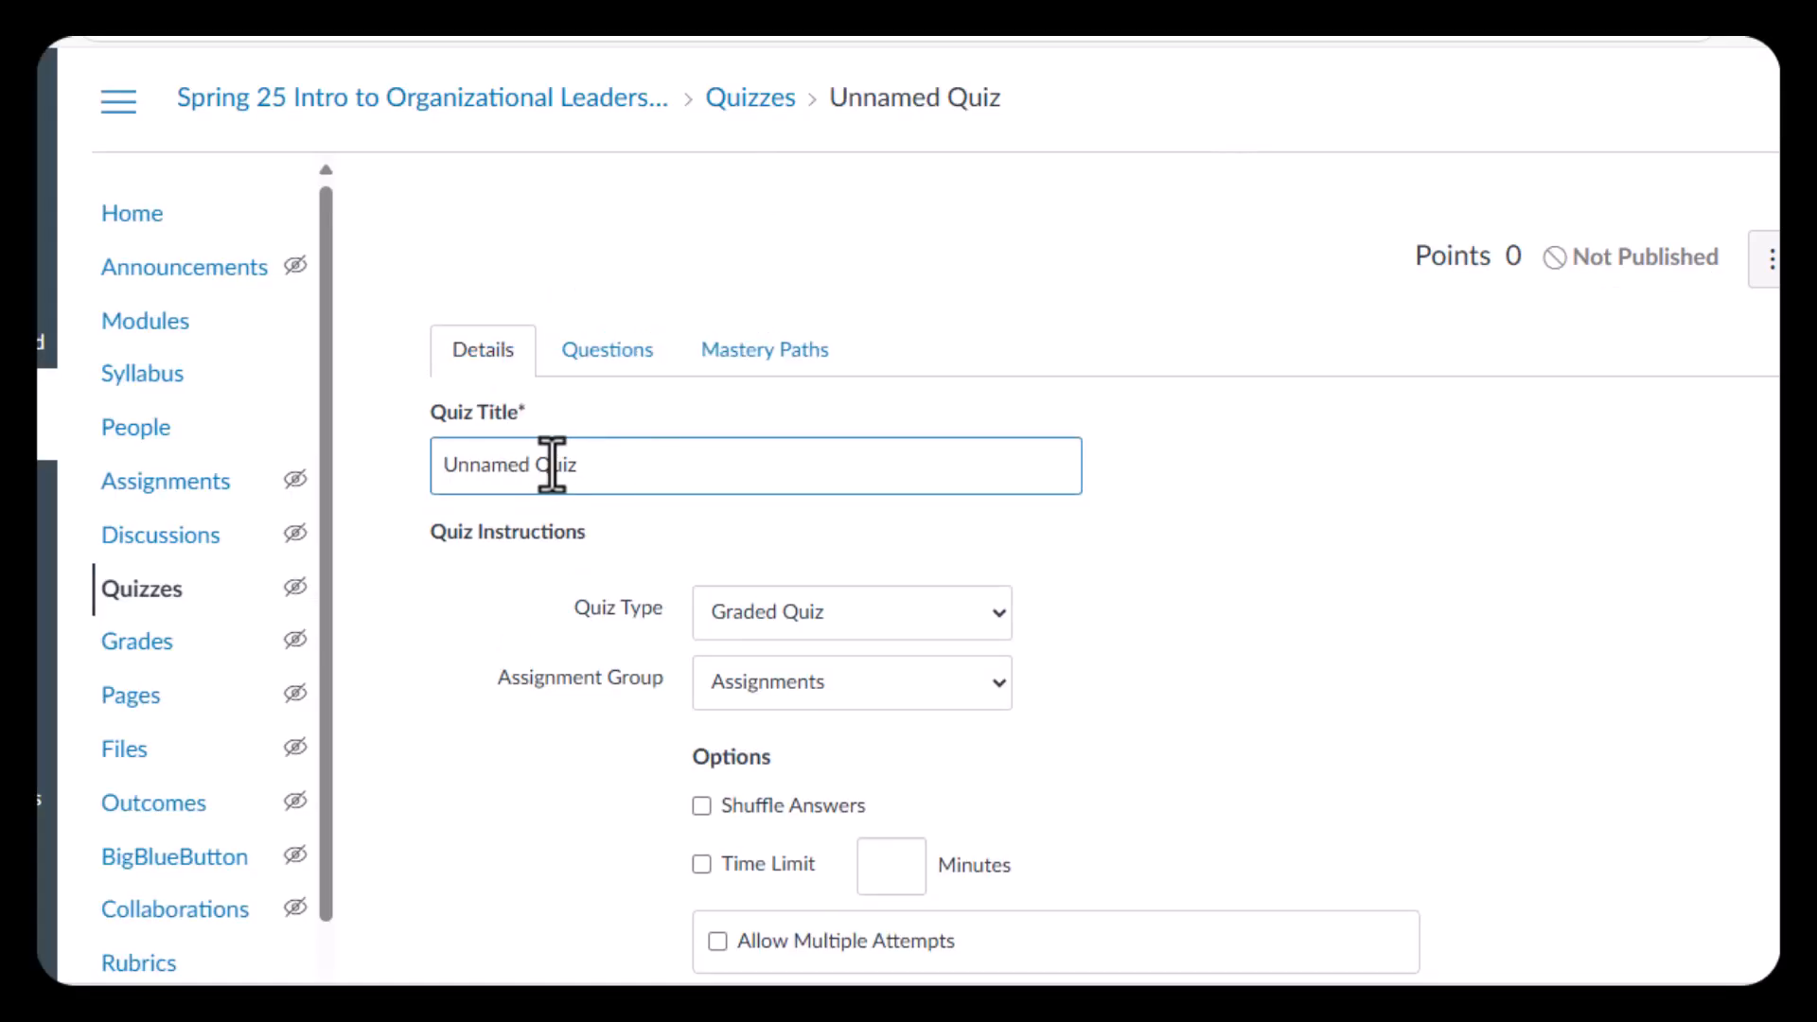
pyautogui.write('Wee')
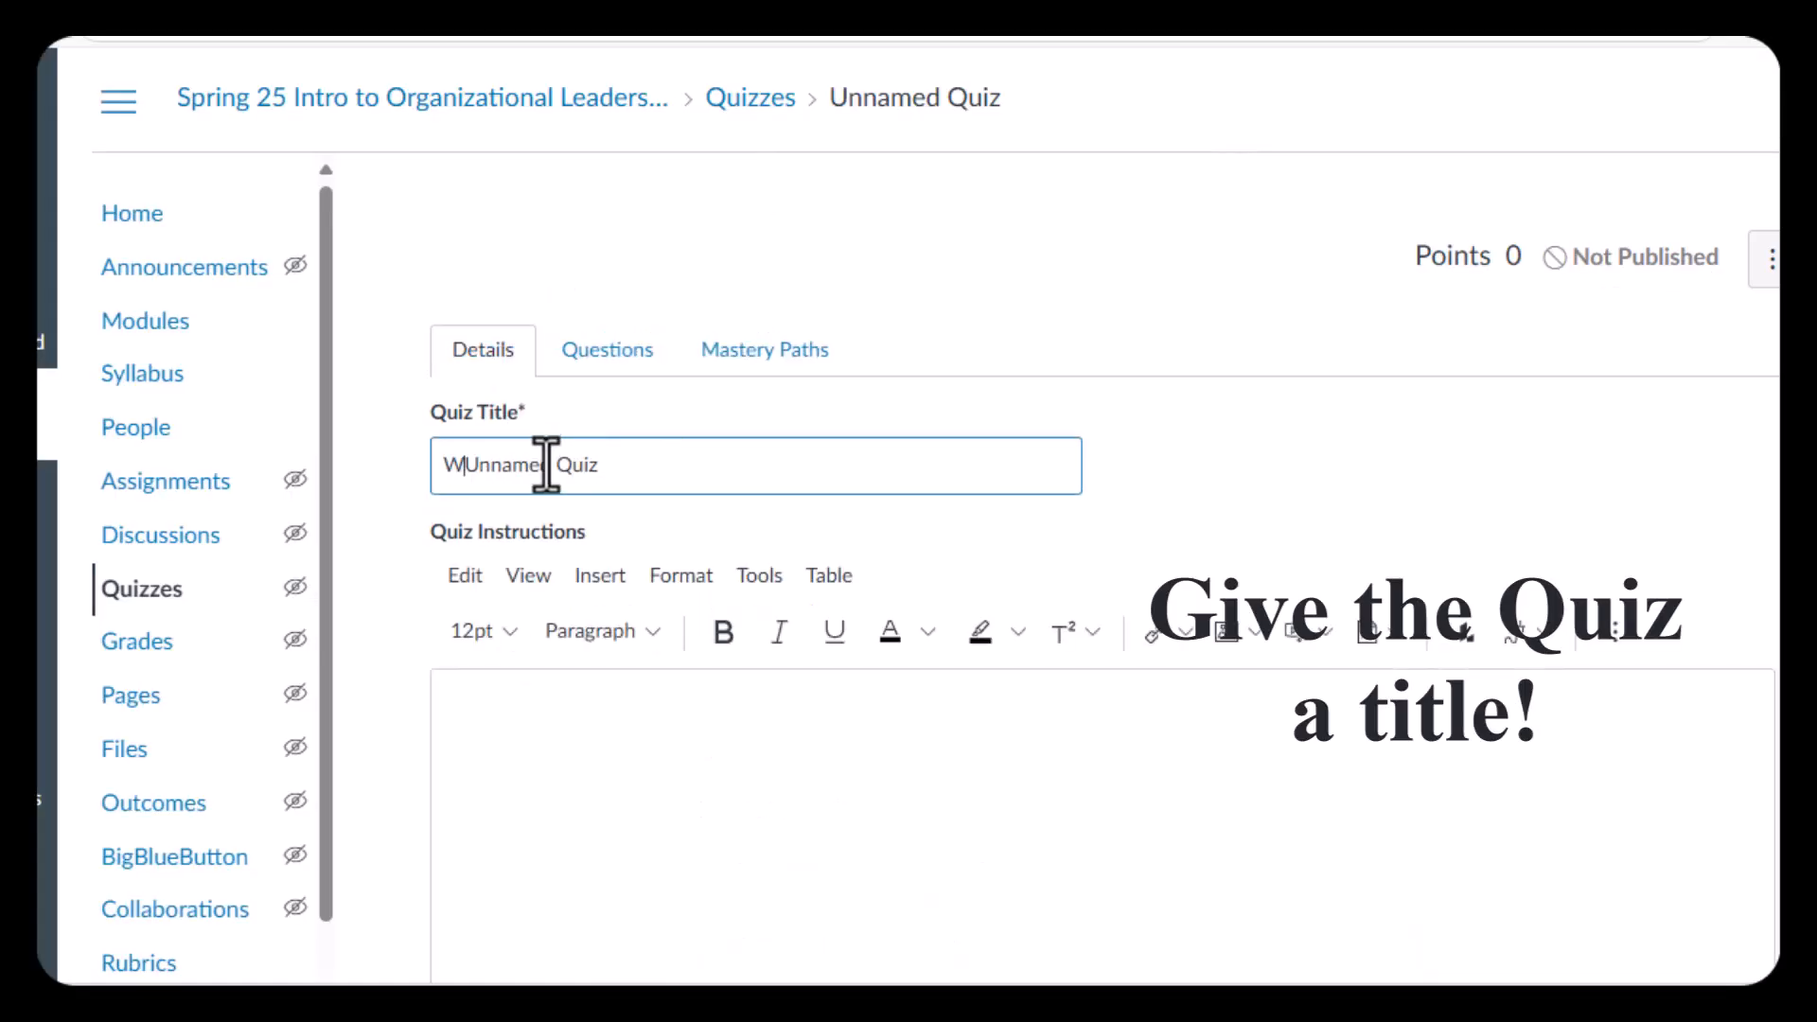
pyautogui.moveTo(625, 445); pyautogui.dragTo(474, 455)
pyautogui.press('BackSpace')
pyautogui.write('W')
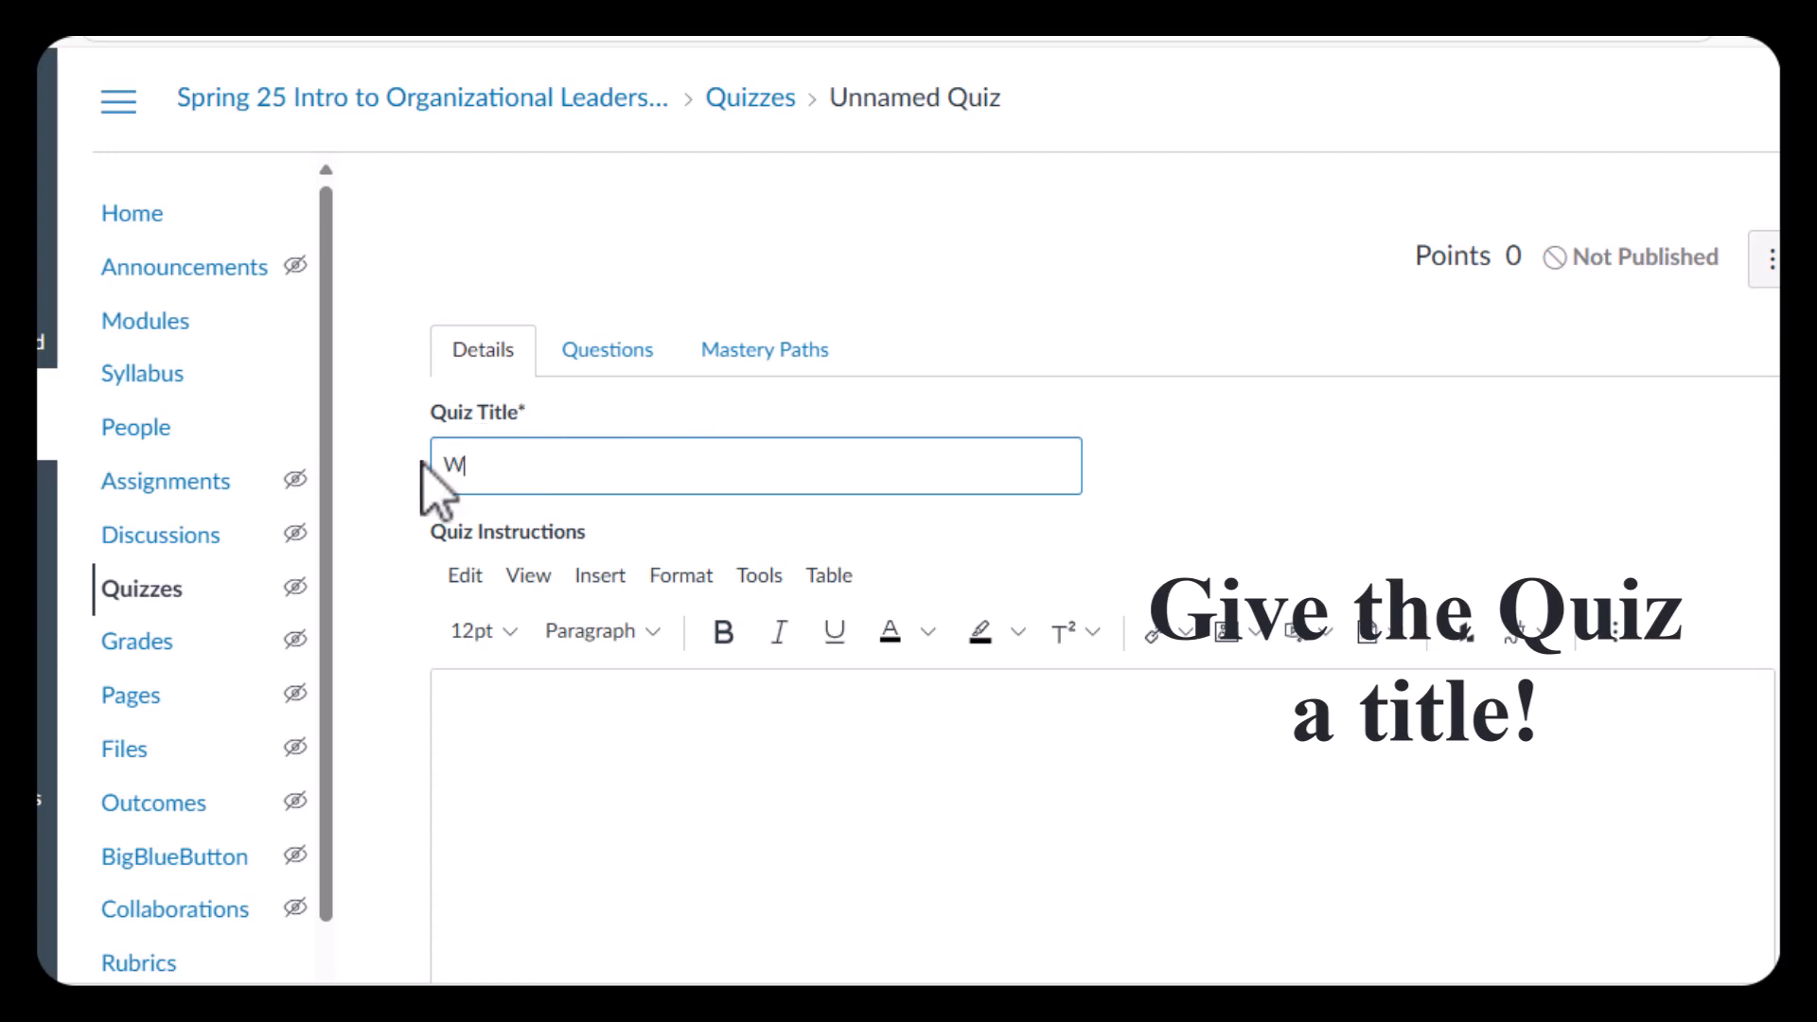
pyautogui.write('eek 5')
pyautogui.write('Quiz practice')
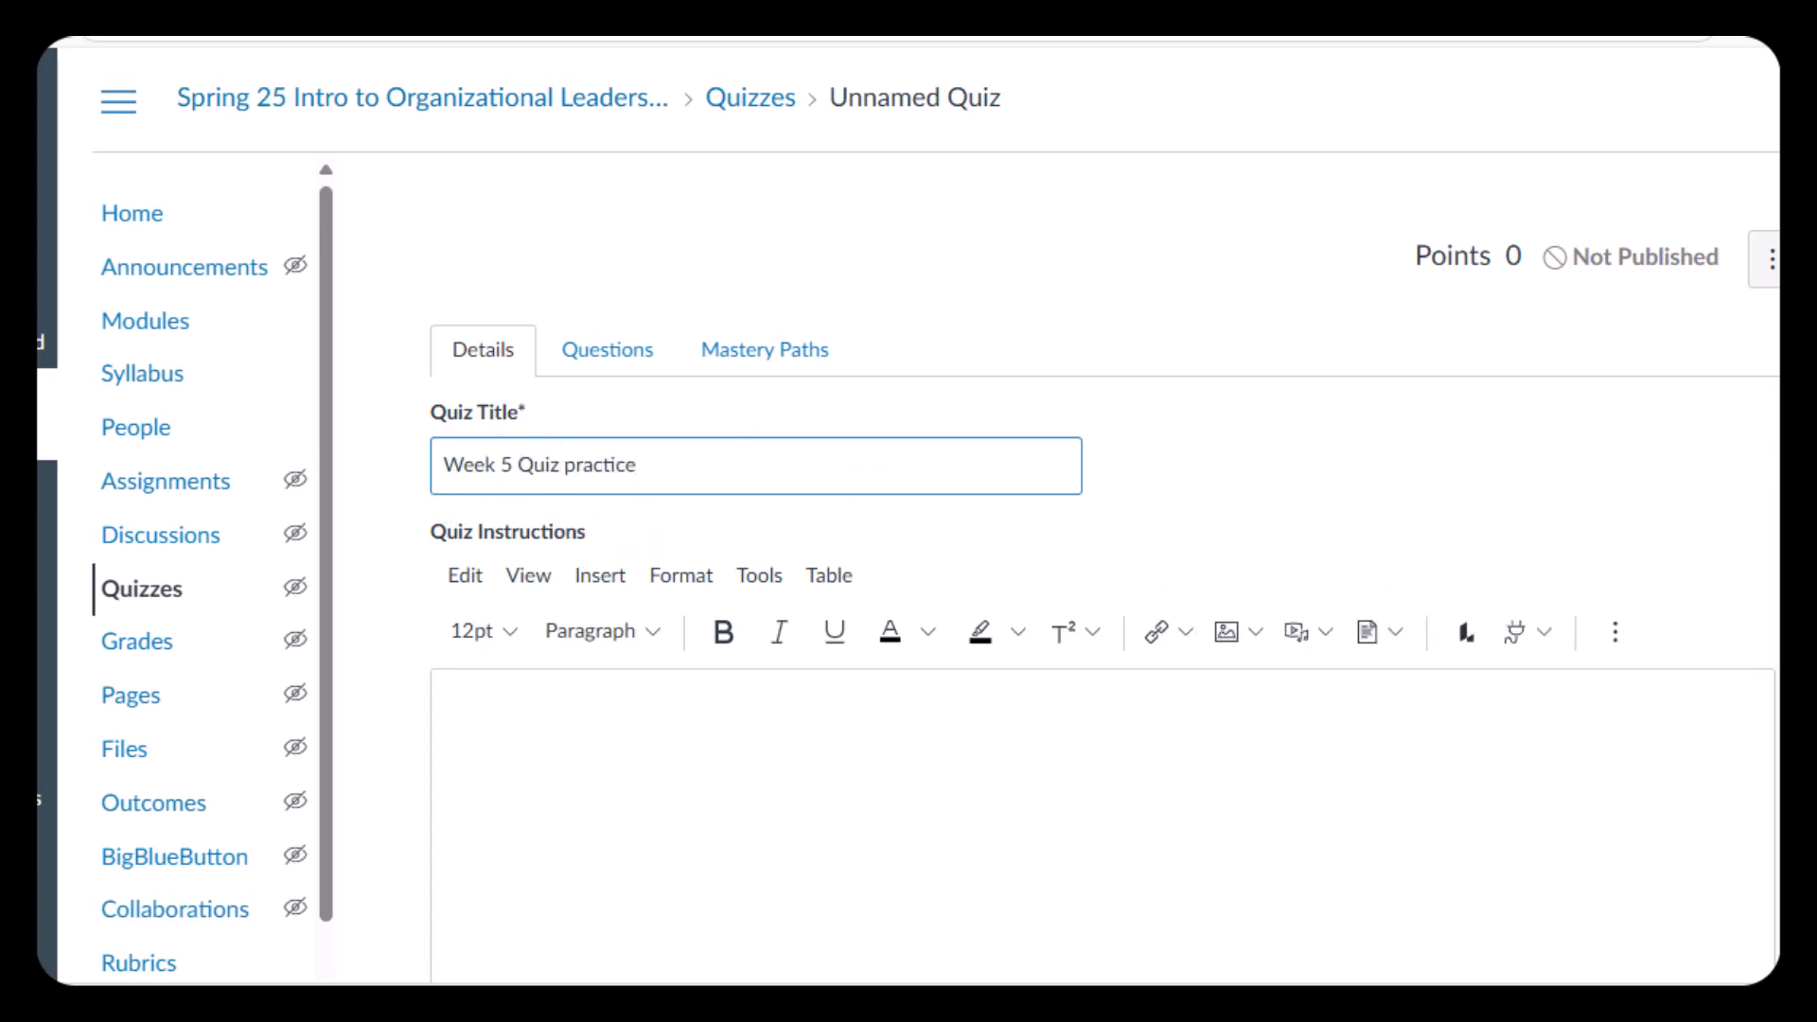
pyautogui.scroll(-5, 809, 274)
pyautogui.scroll(2, 809, 274)
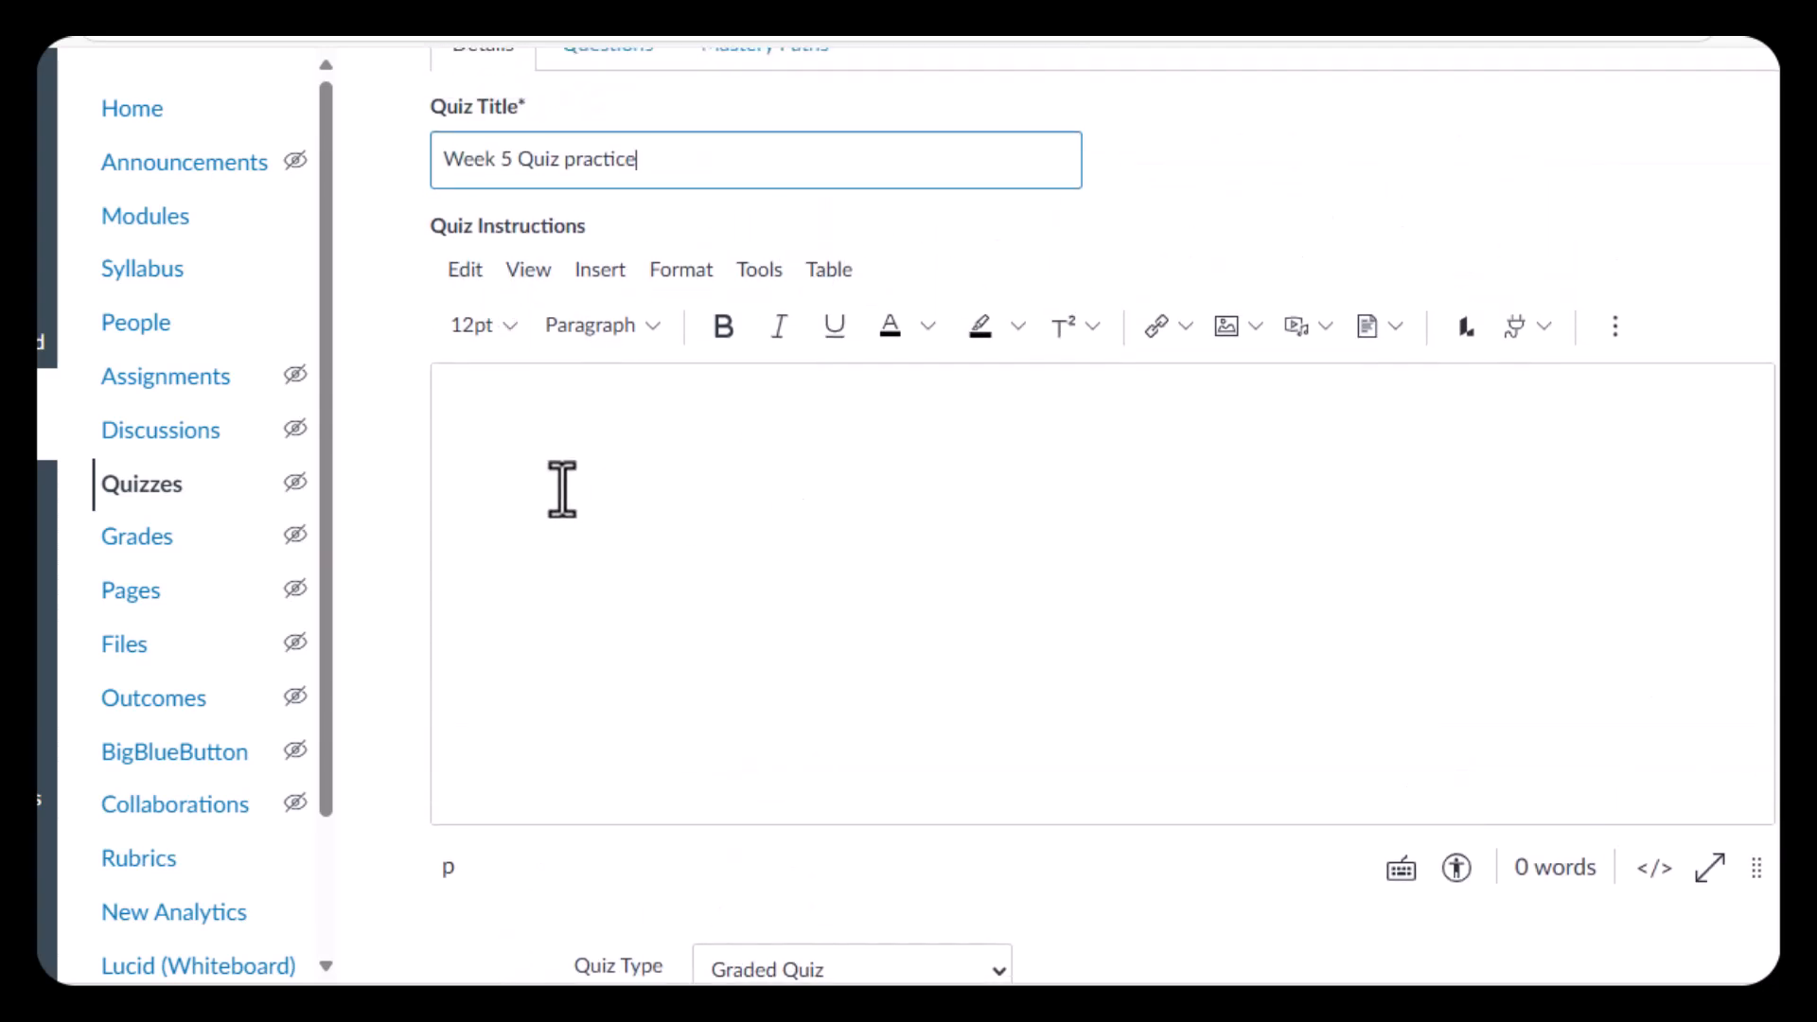
# - Enter "Complete before the due date!" as the quiz instructions
pyautogui.click(604, 490)
pyautogui.write('Complete before the due date!')
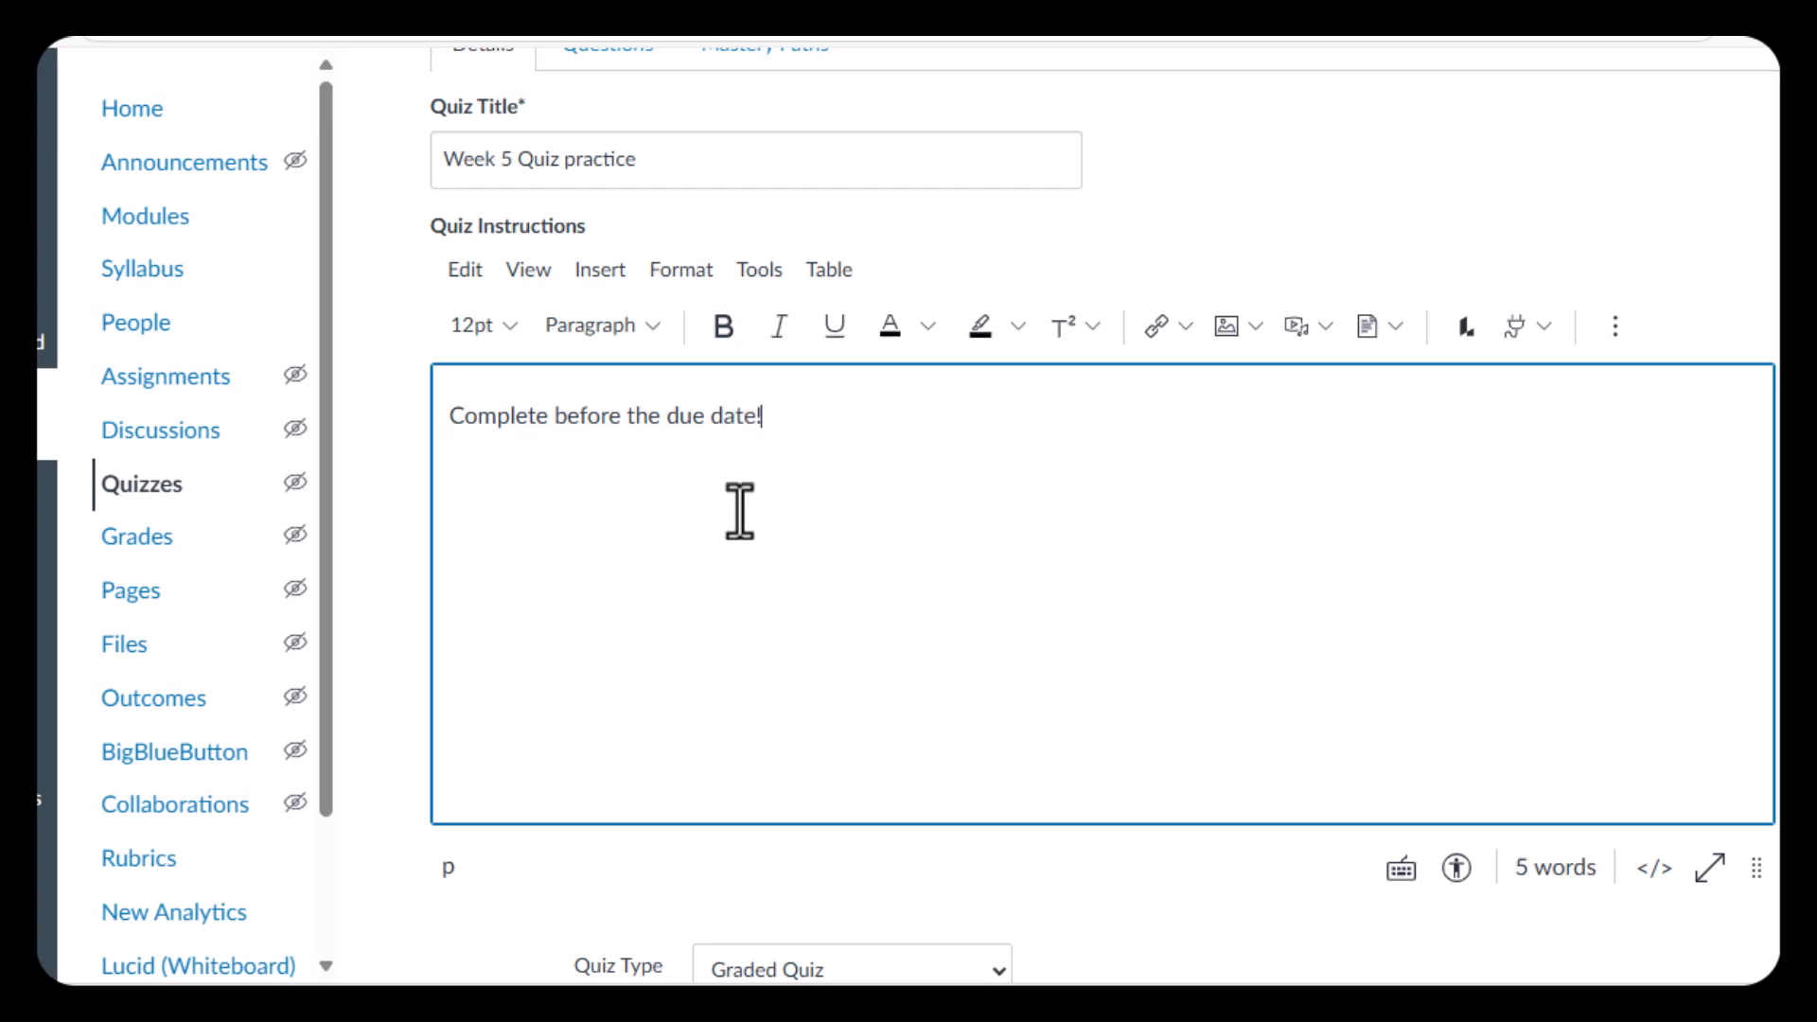
# - Review the quiz type, assignment group, answer options, time limit, attempts and restriction settings
pyautogui.scroll(-5, 1103, 511)
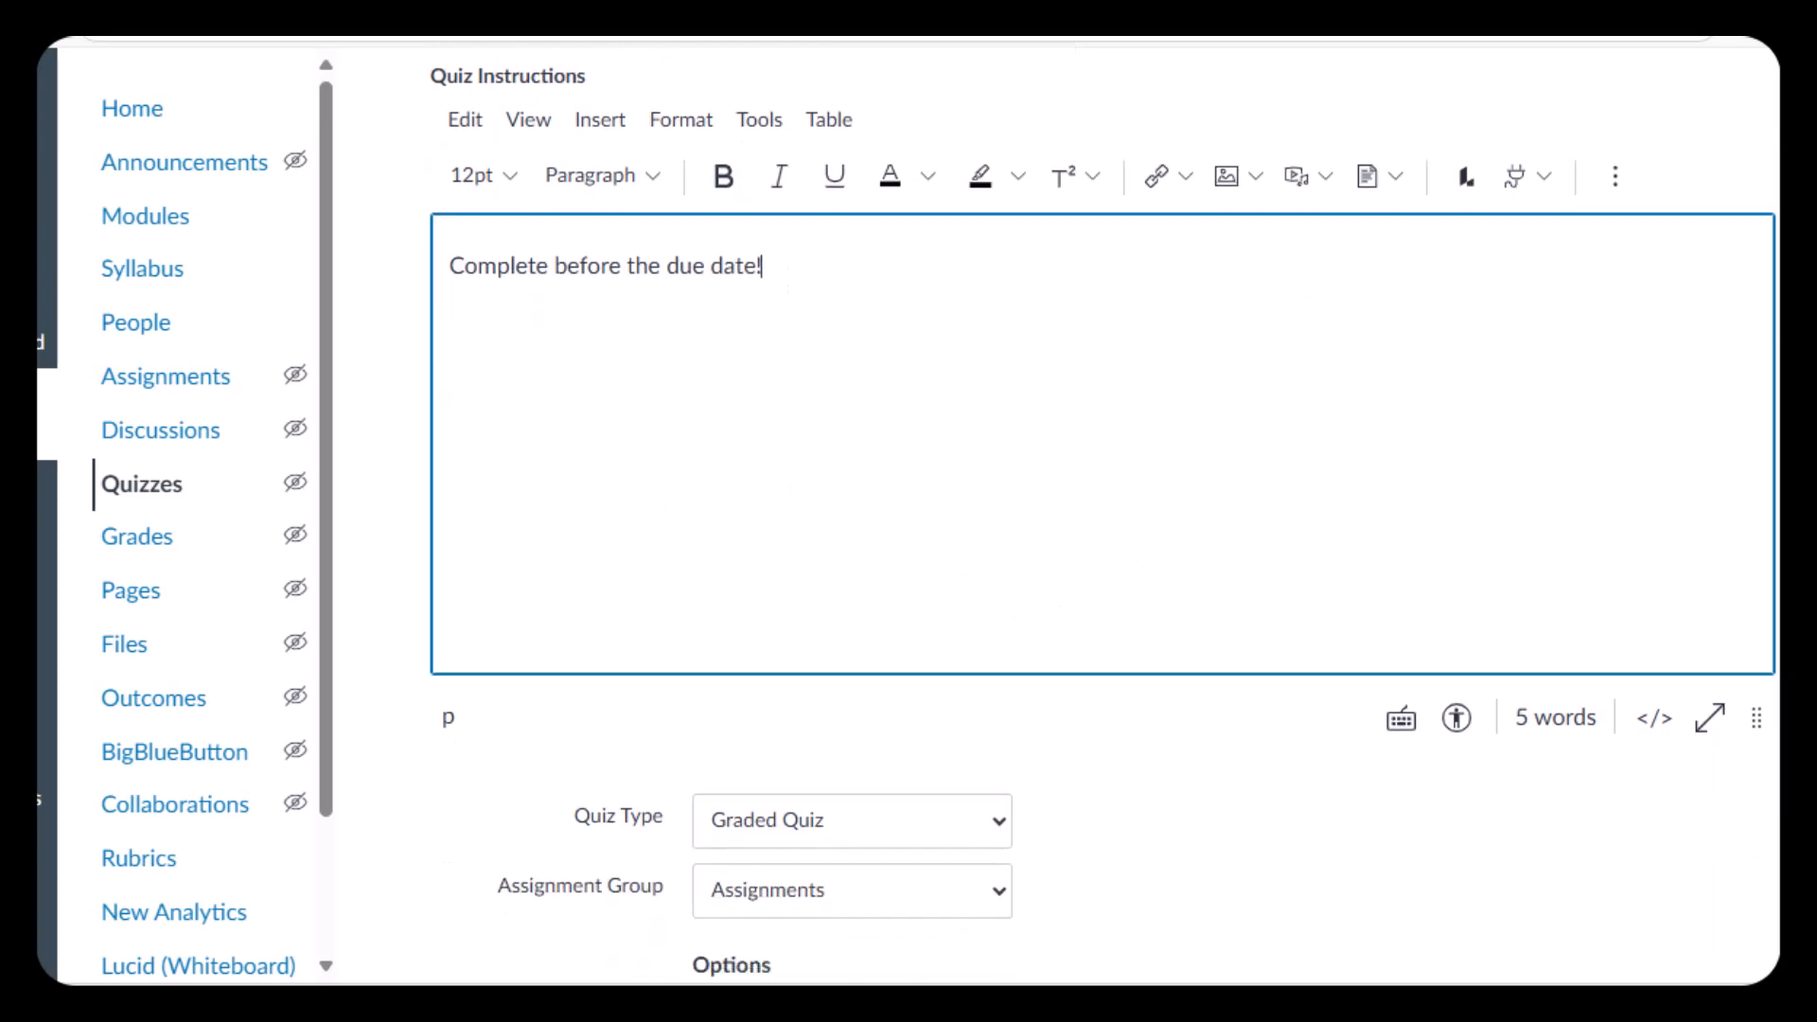
pyautogui.scroll(-2, 1017, 478)
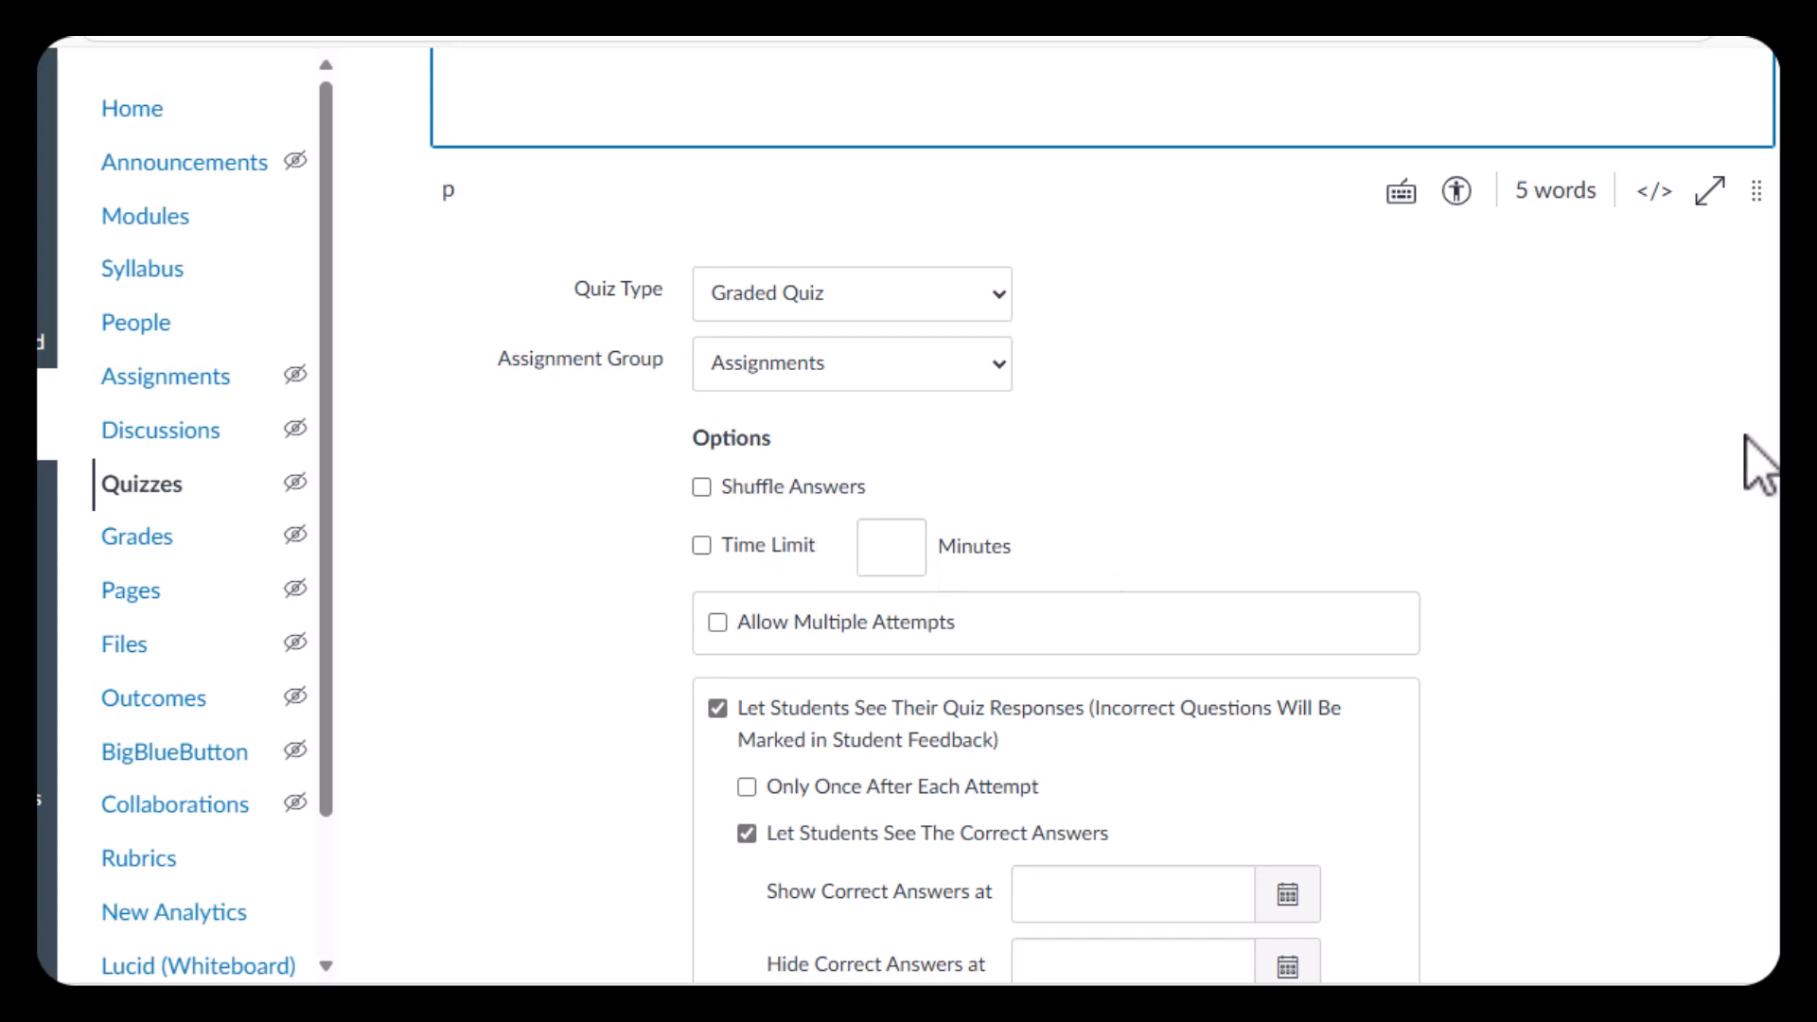
pyautogui.scroll(-2, 1055, 511)
pyautogui.scroll(-1, 1055, 511)
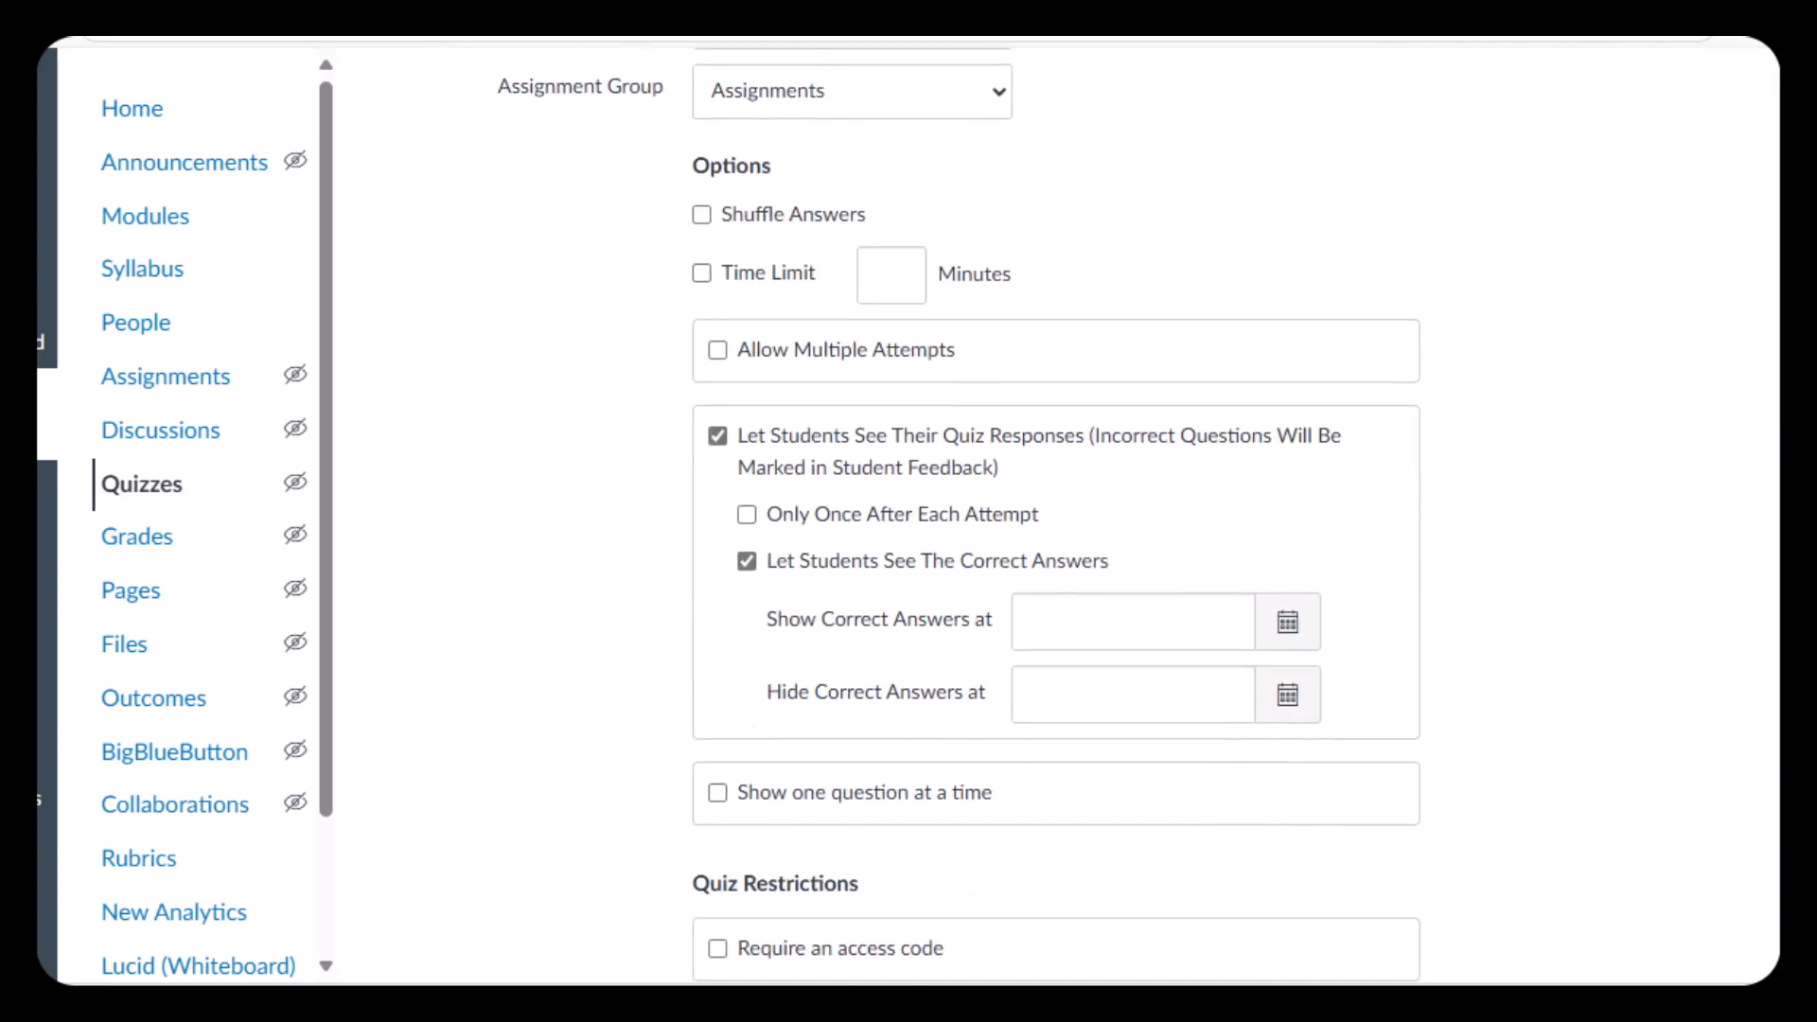
pyautogui.scroll(-3, 1055, 512)
pyautogui.scroll(4, 1055, 511)
pyautogui.scroll(1, 1056, 511)
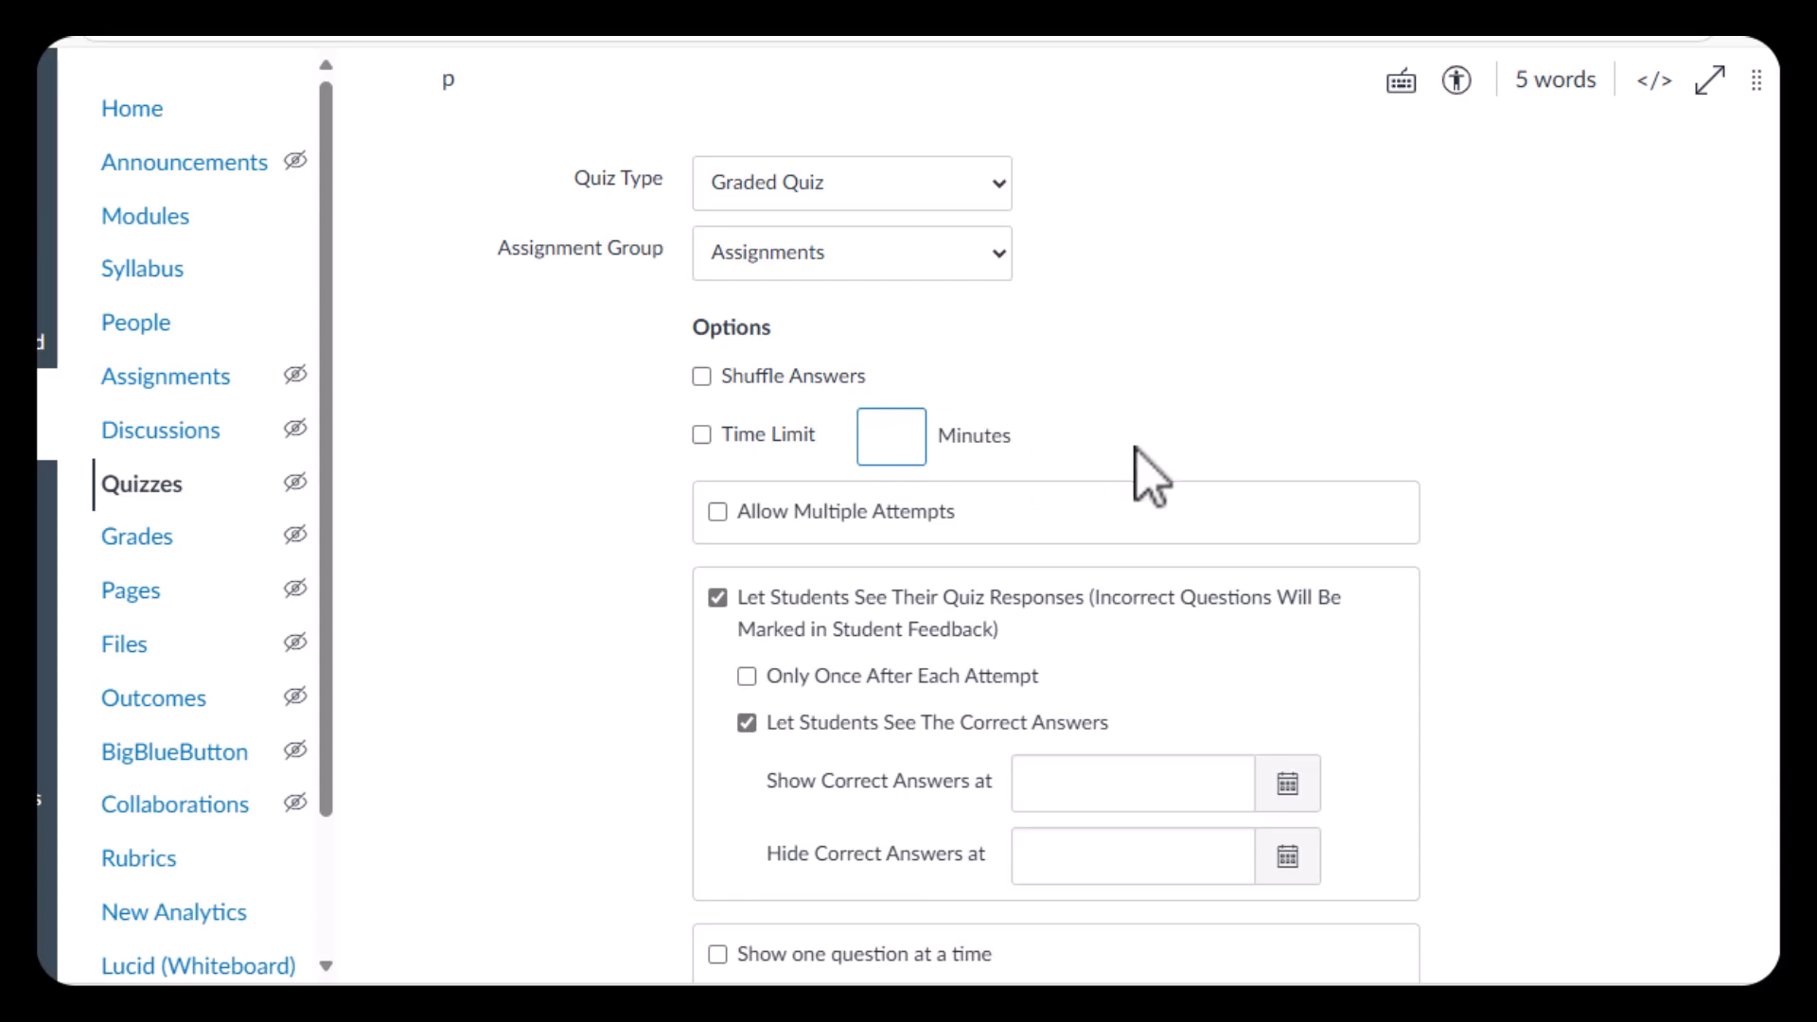
# - Replace Everyone with Mastery Paths as the assignee in the quiz's assign settings
pyautogui.scroll(-5, 1057, 511)
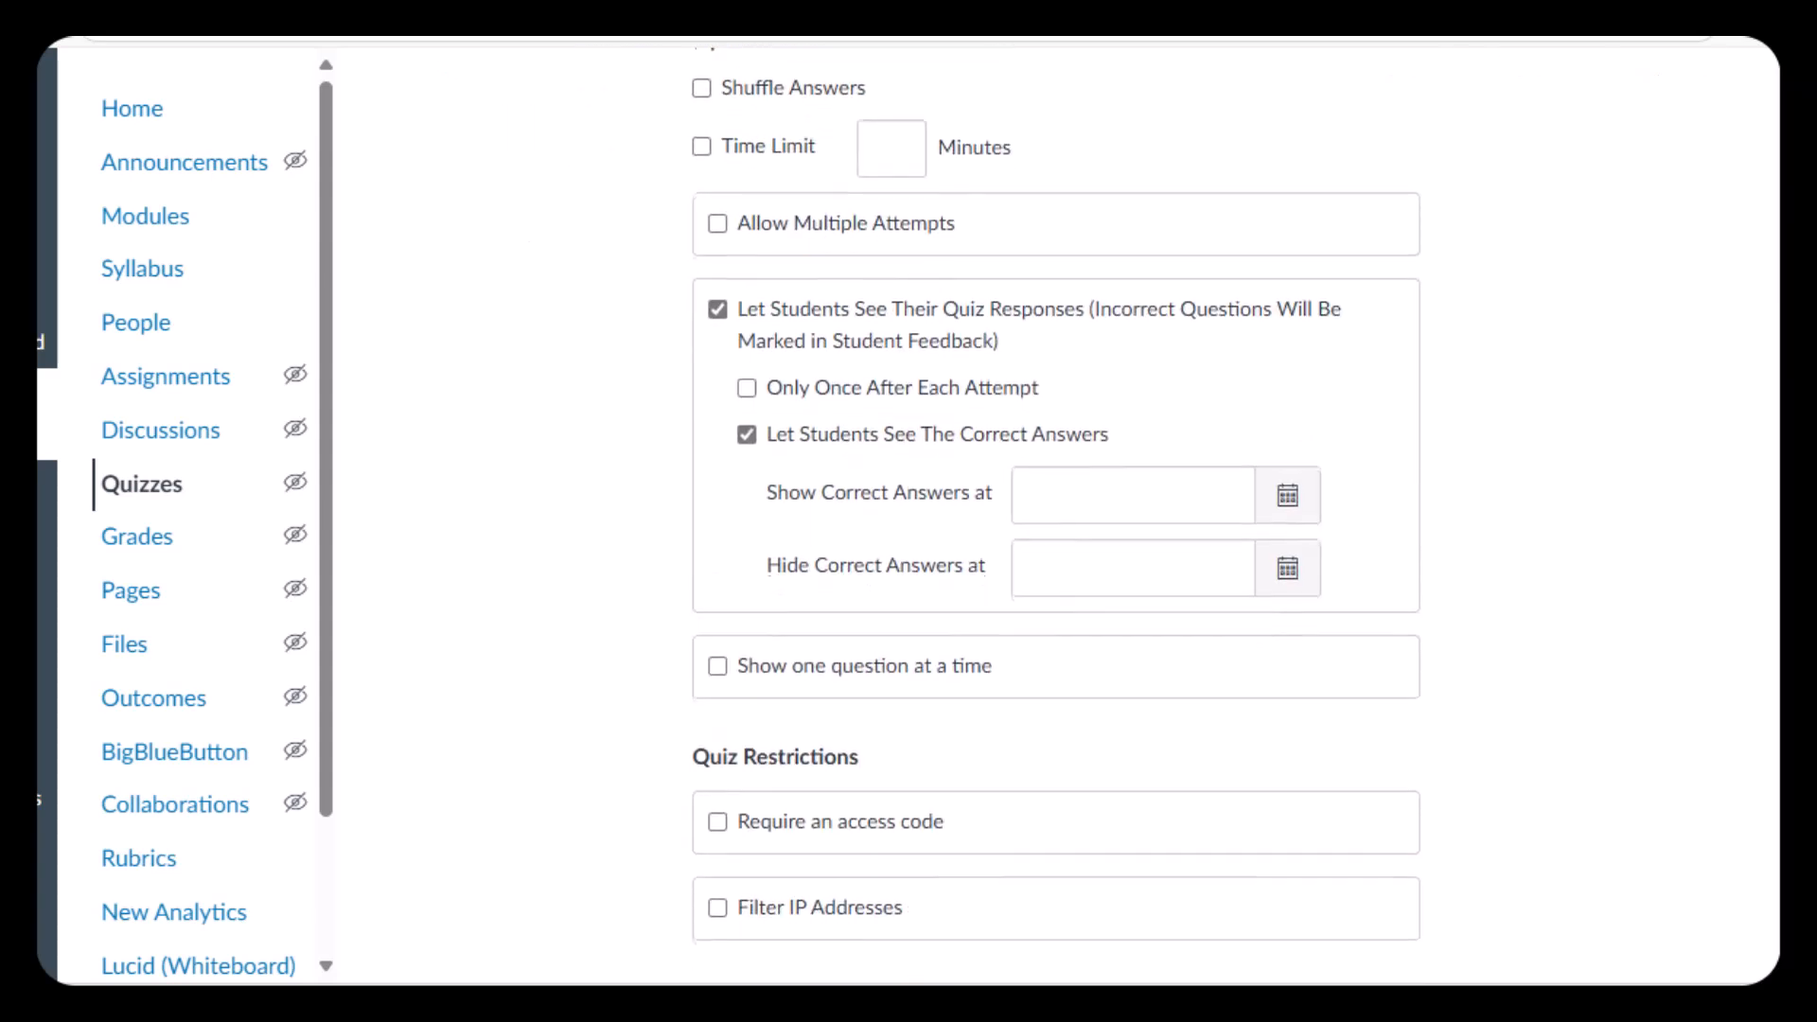
pyautogui.scroll(-6, 1056, 511)
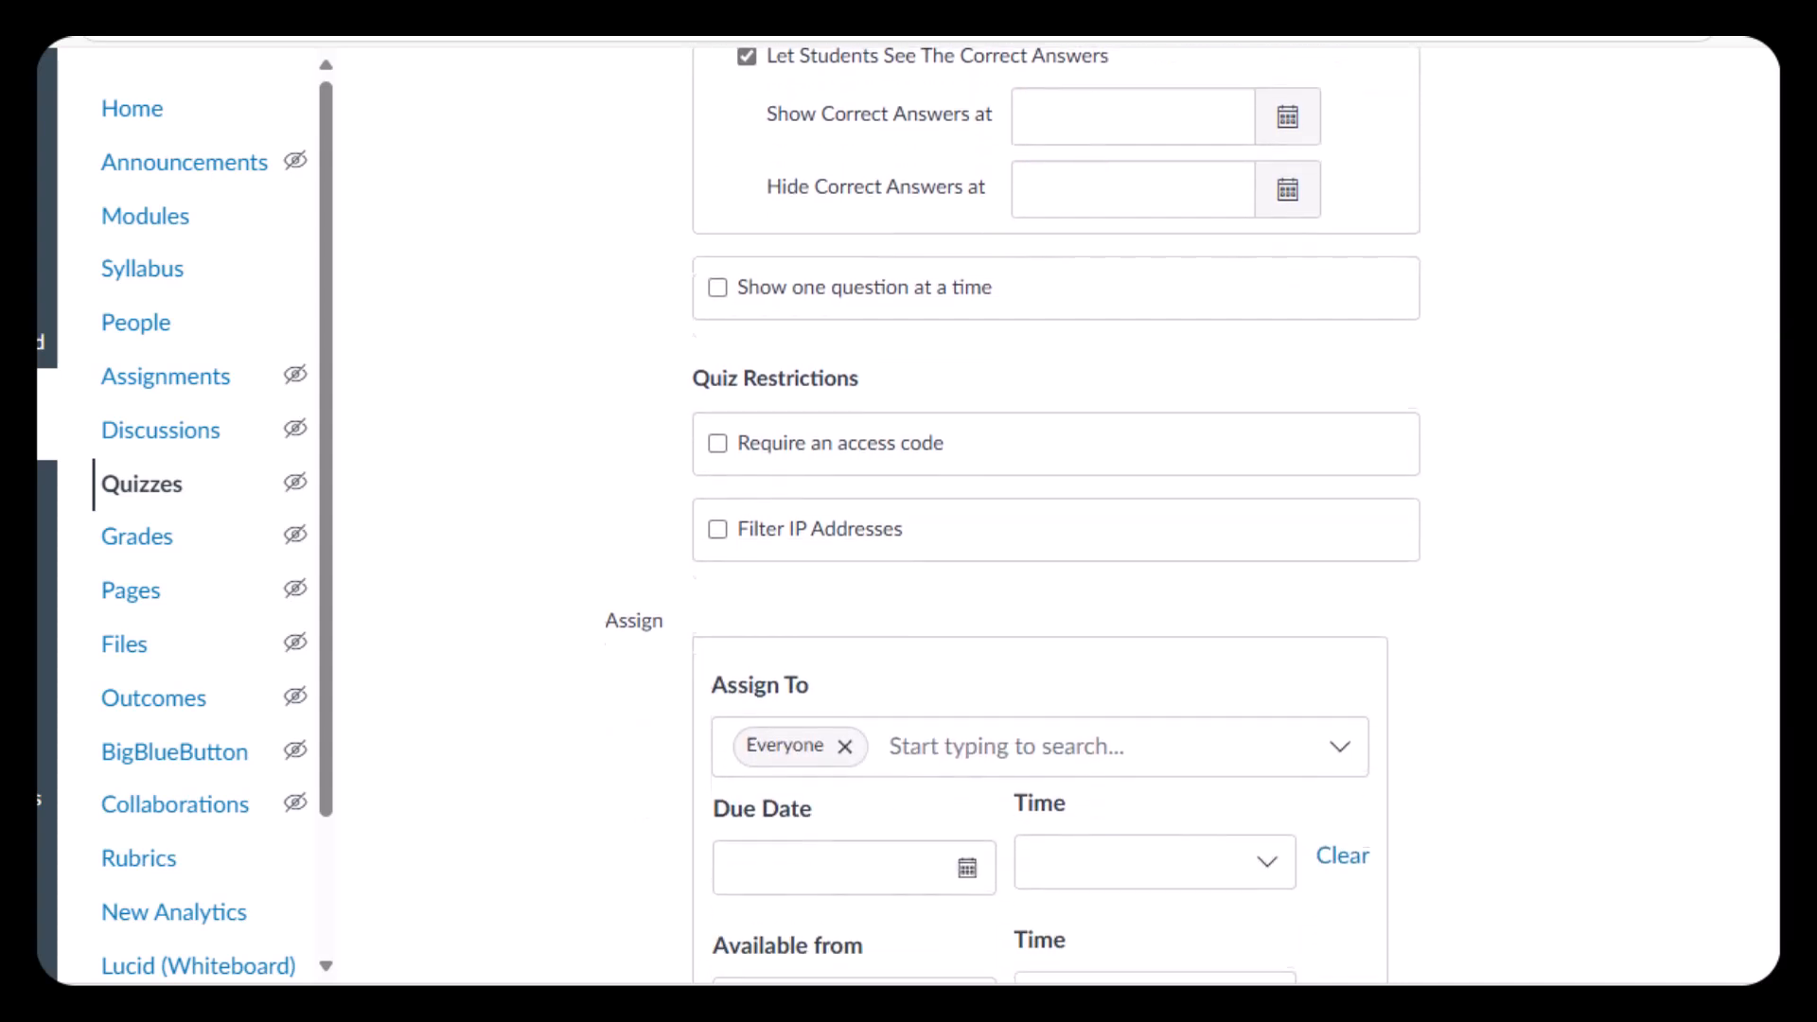
pyautogui.scroll(-2, 1234, 455)
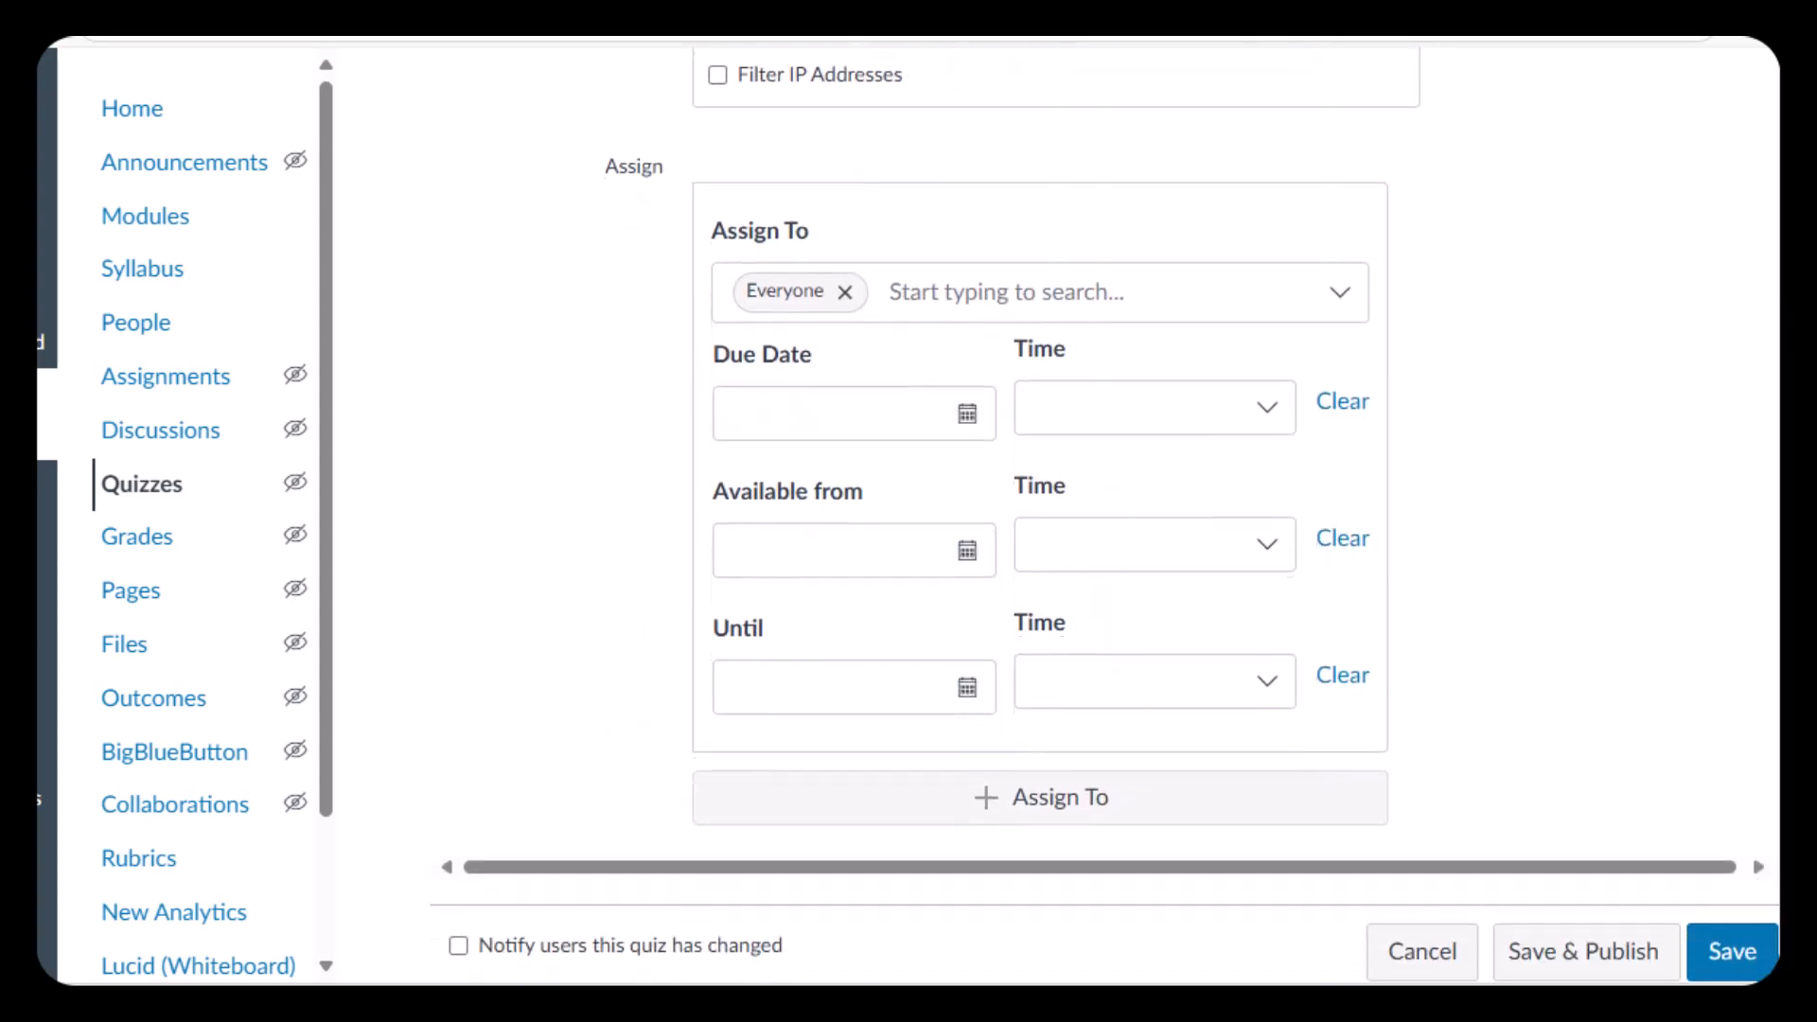
pyautogui.click(846, 309)
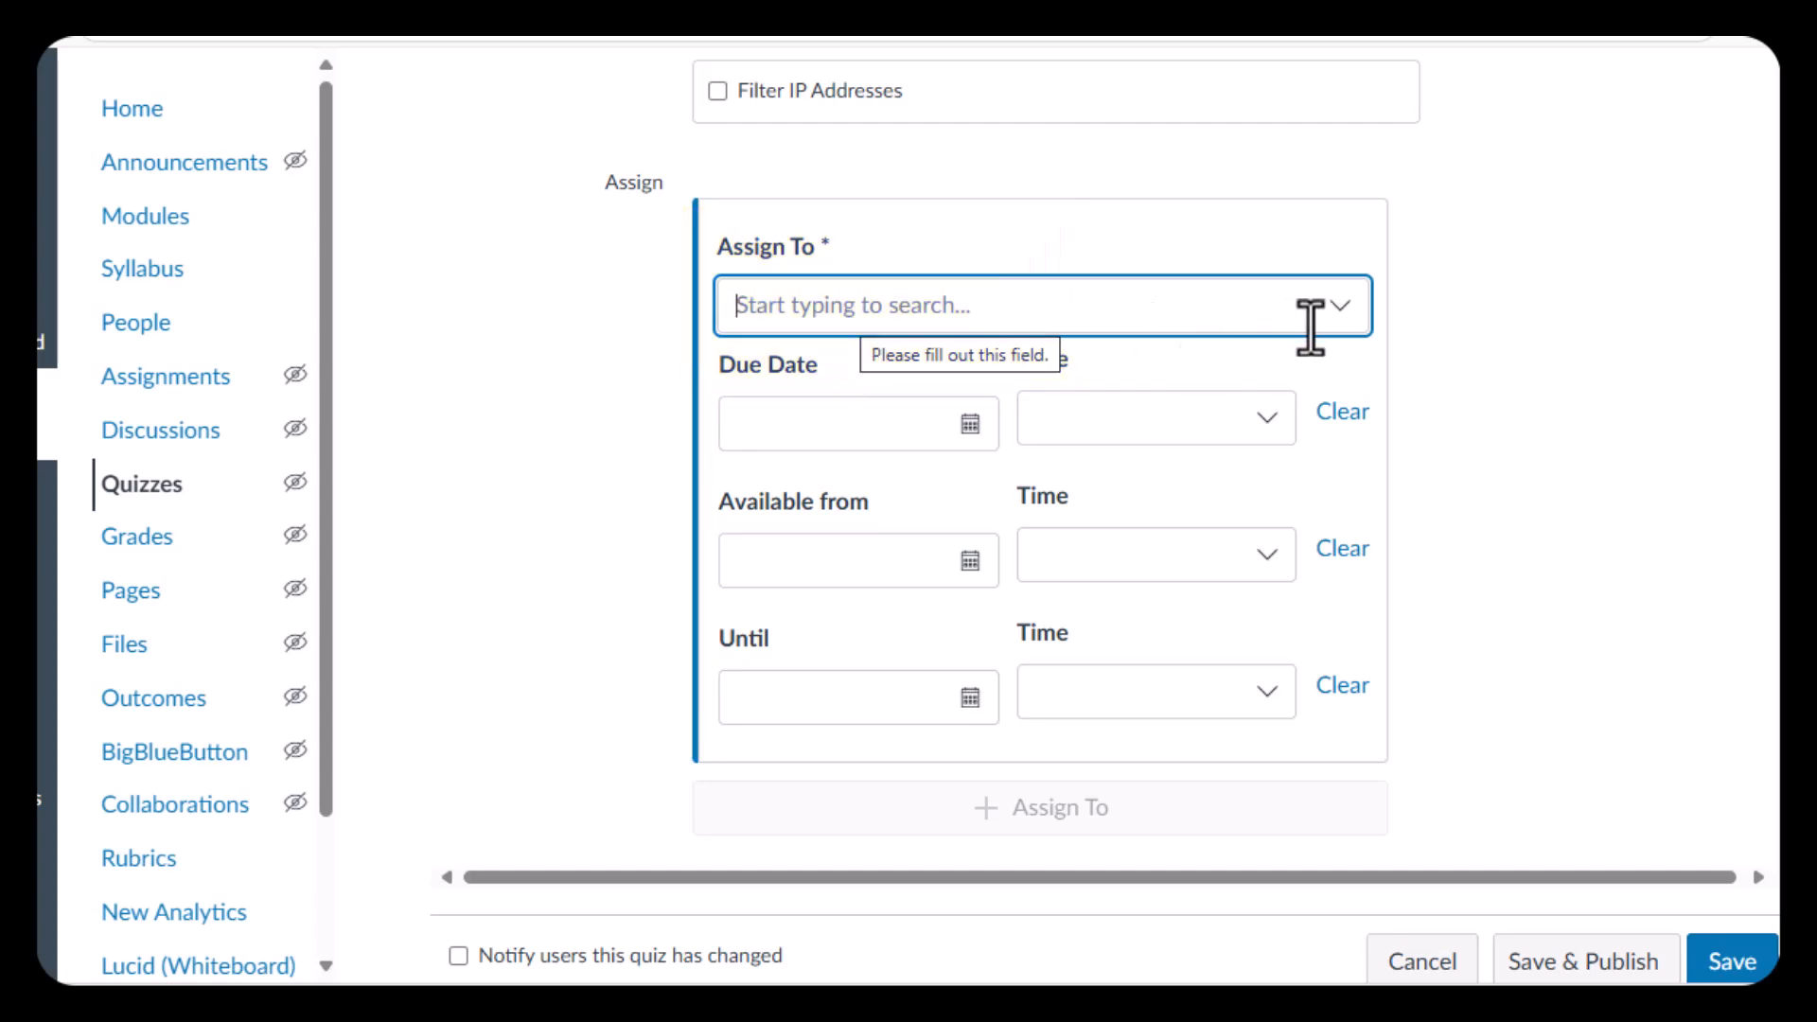
pyautogui.click(1351, 327)
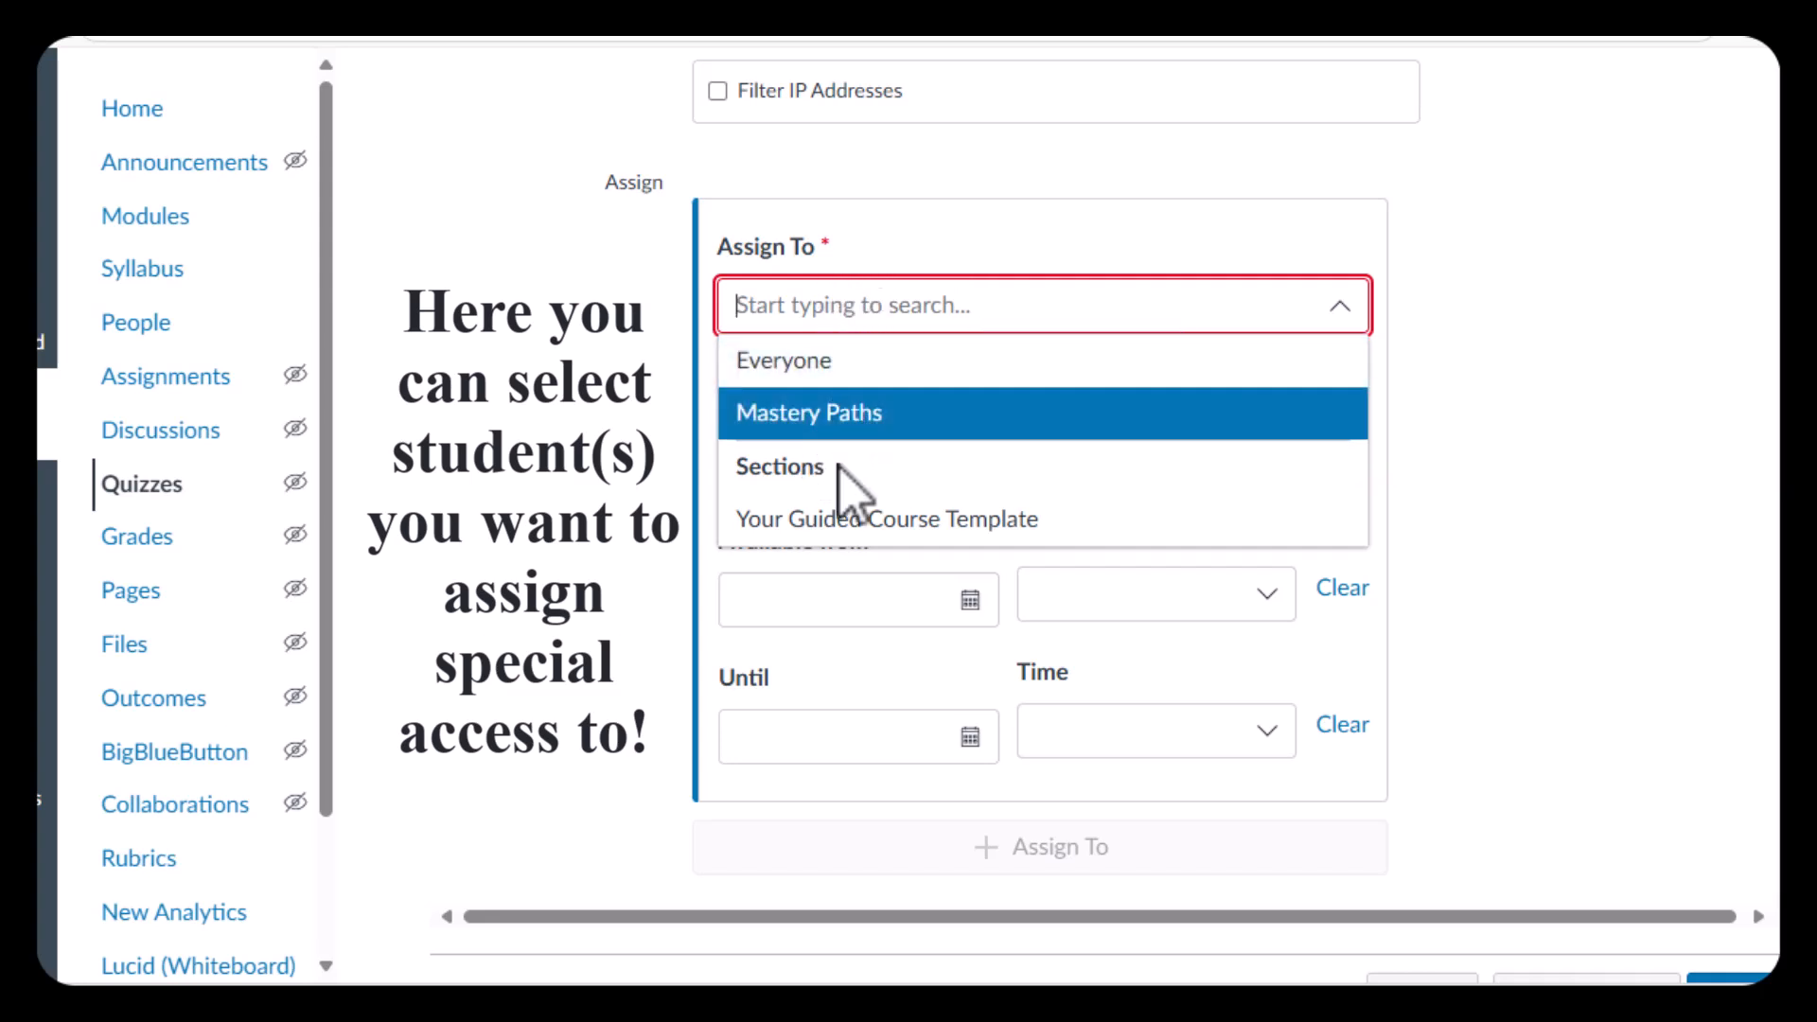
pyautogui.click(812, 417)
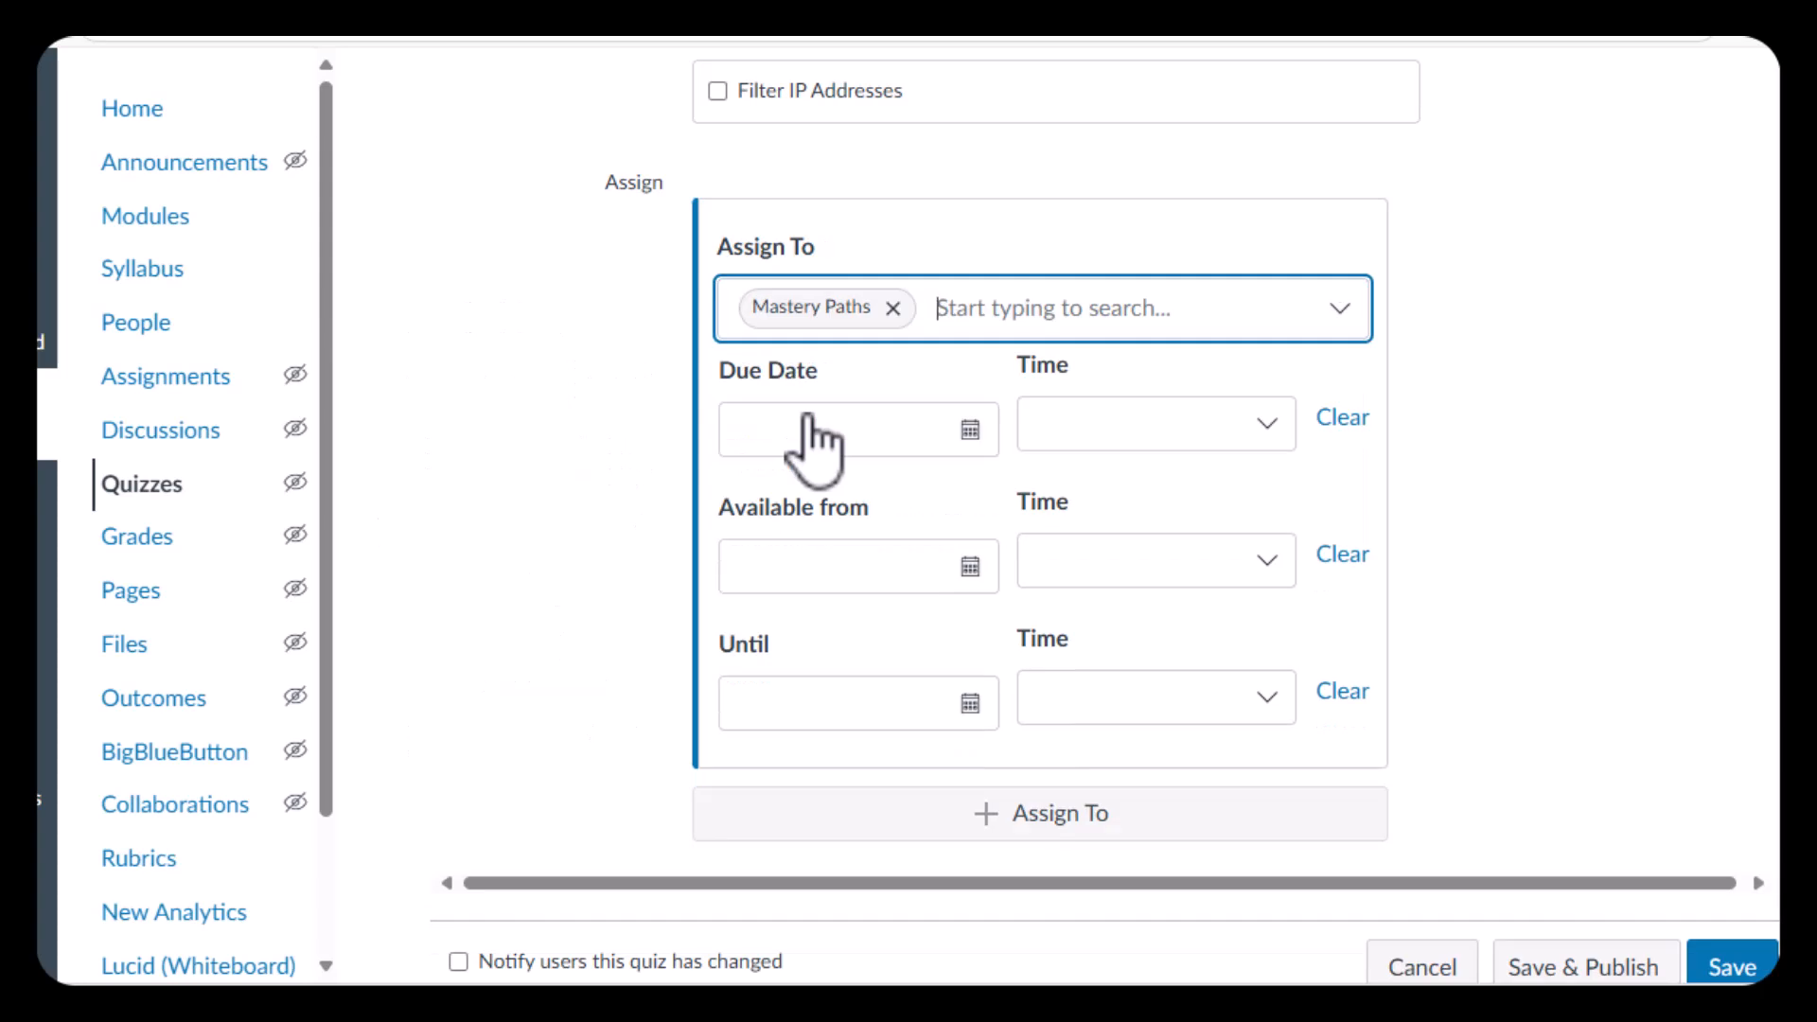
# - Set the quiz's due date to Apr 14, 2025, with availability from Apr 9, 2025 until Apr 14, 2025
pyautogui.click(971, 431)
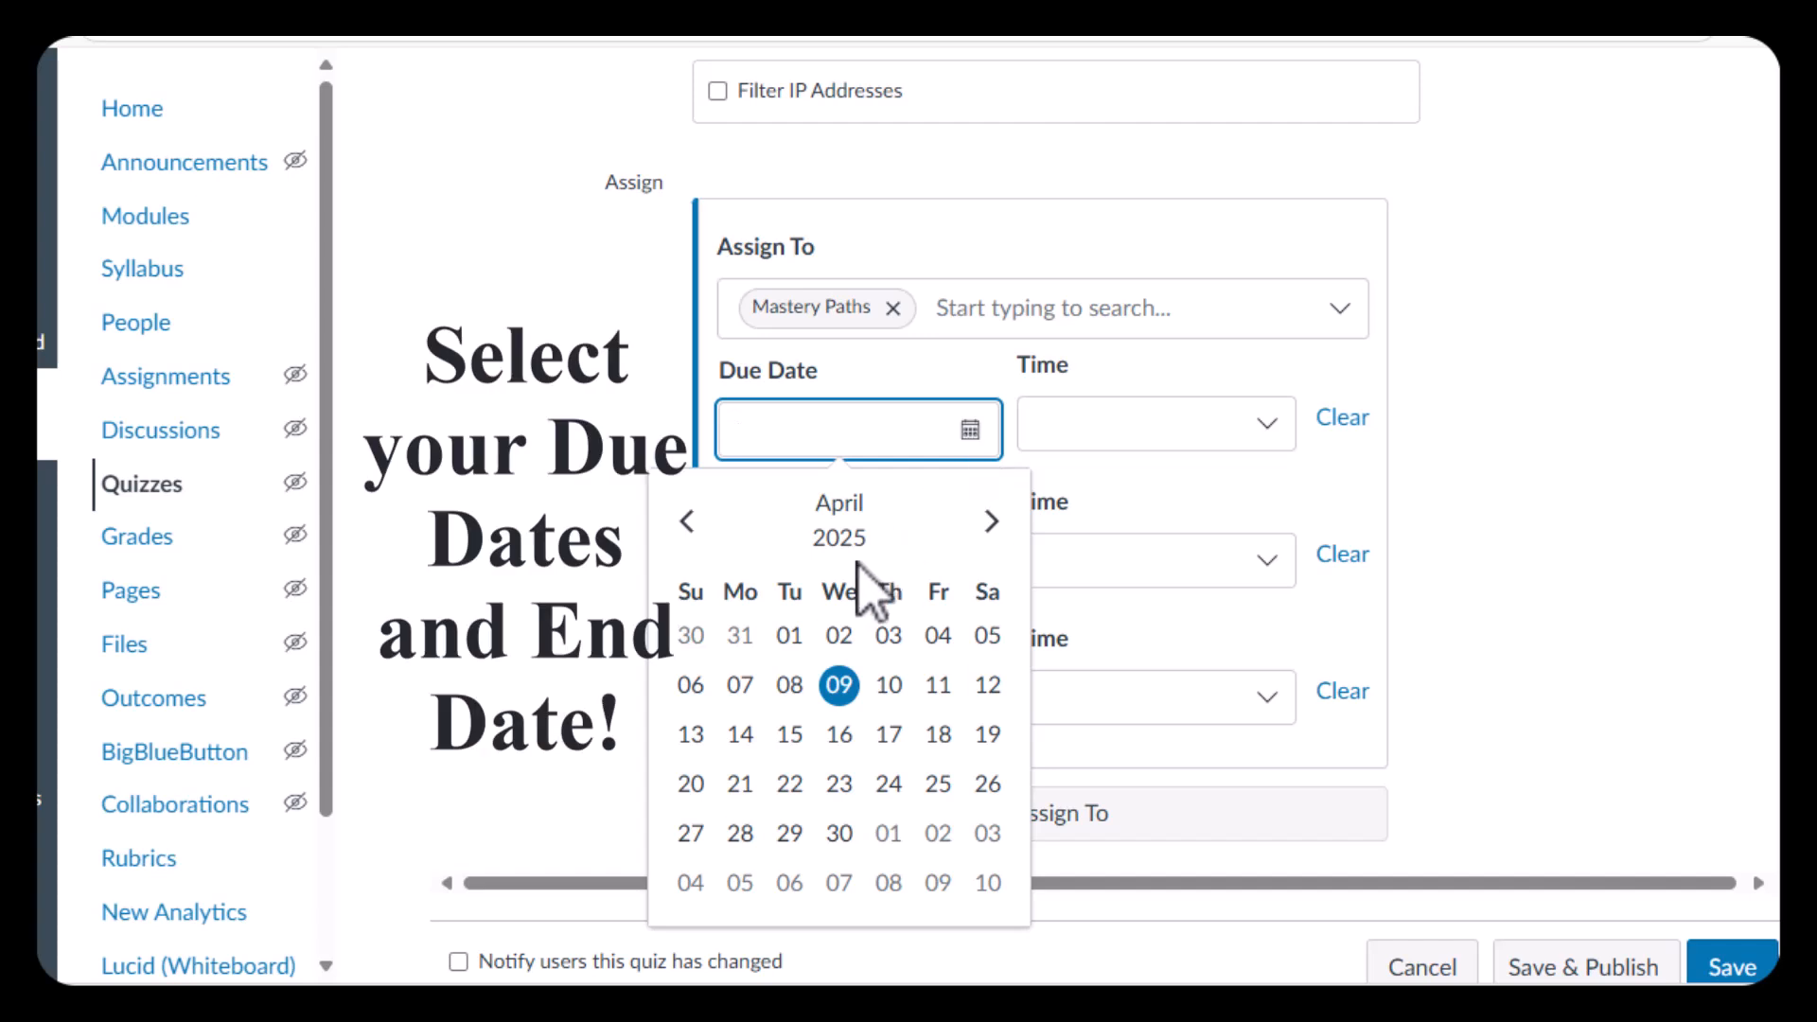
pyautogui.click(740, 736)
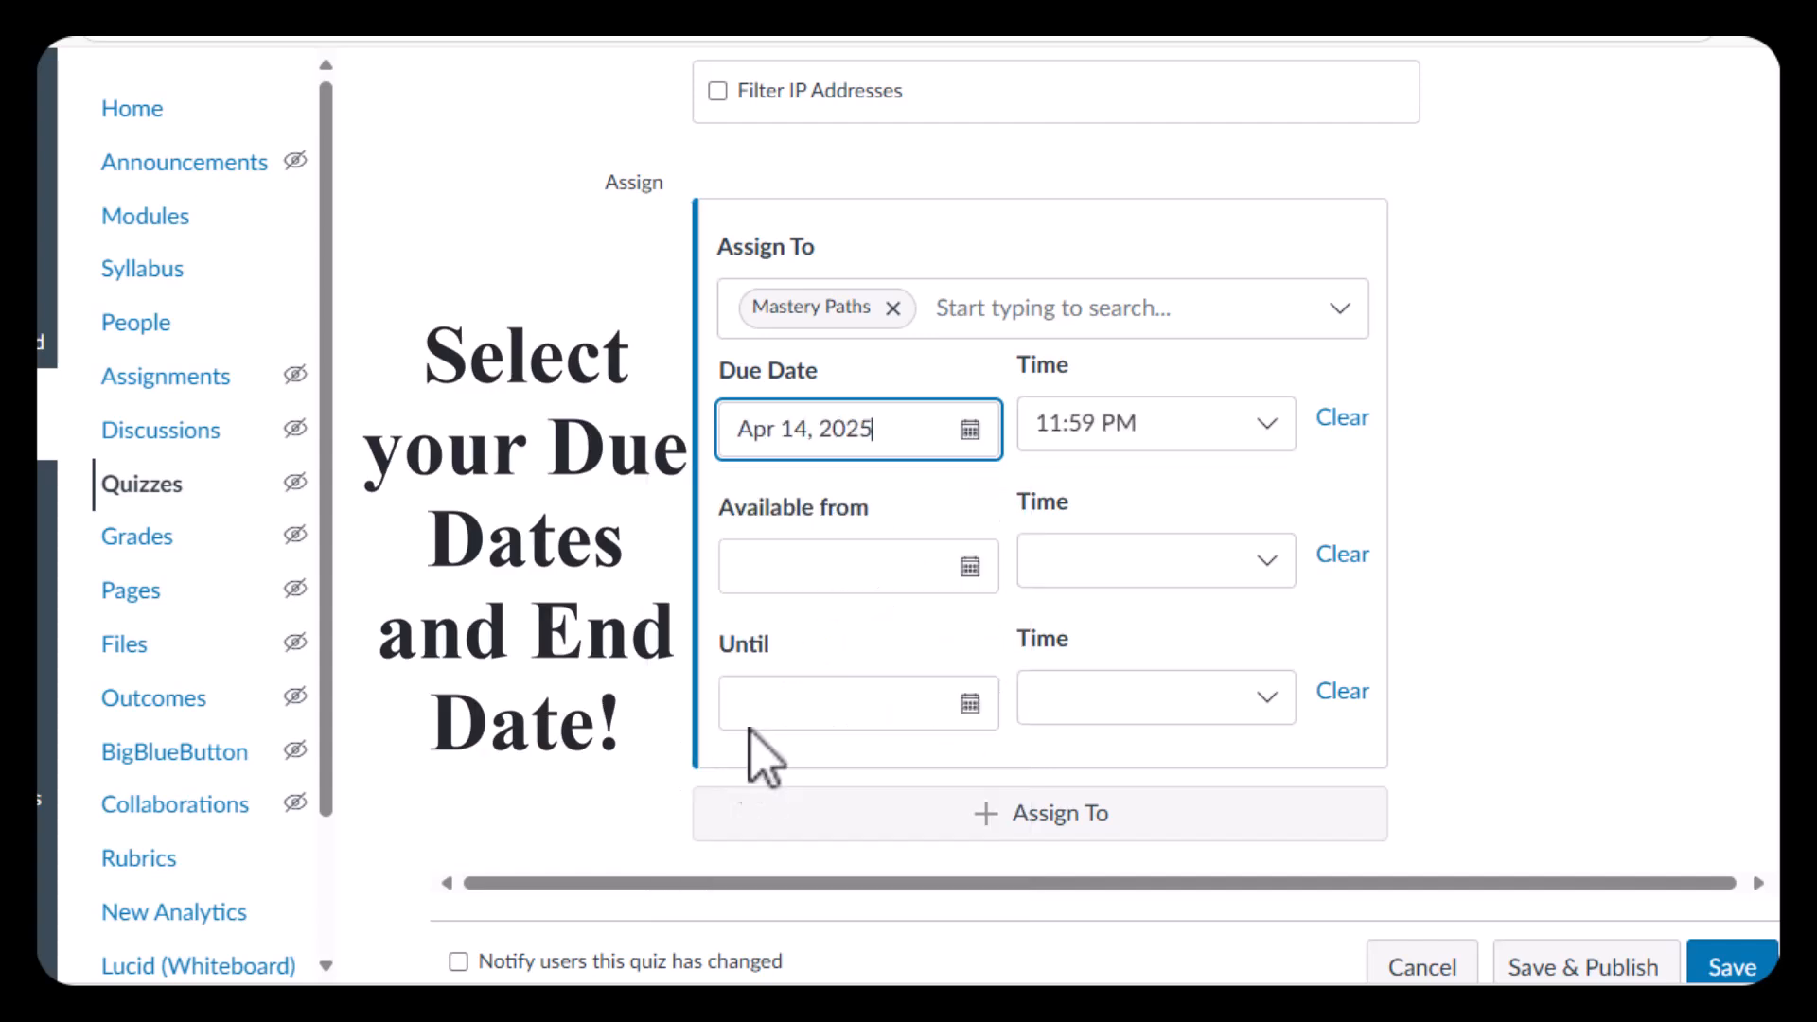
pyautogui.click(972, 566)
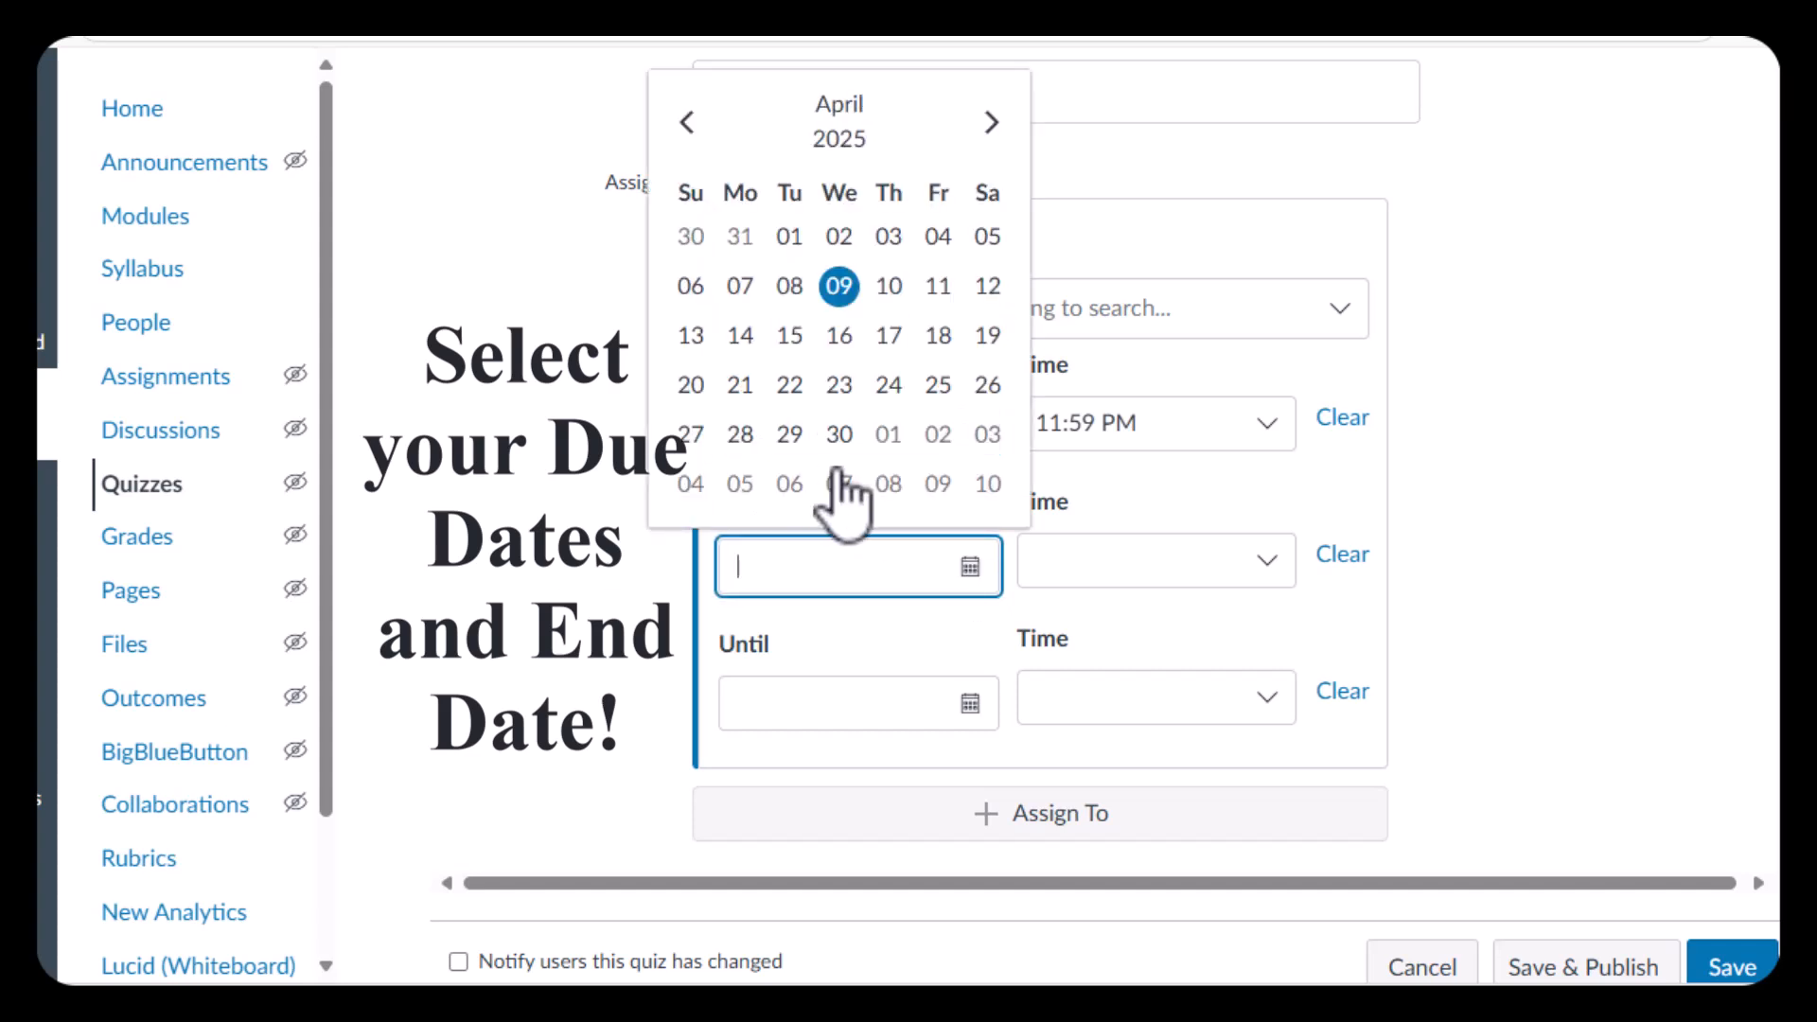
pyautogui.click(839, 286)
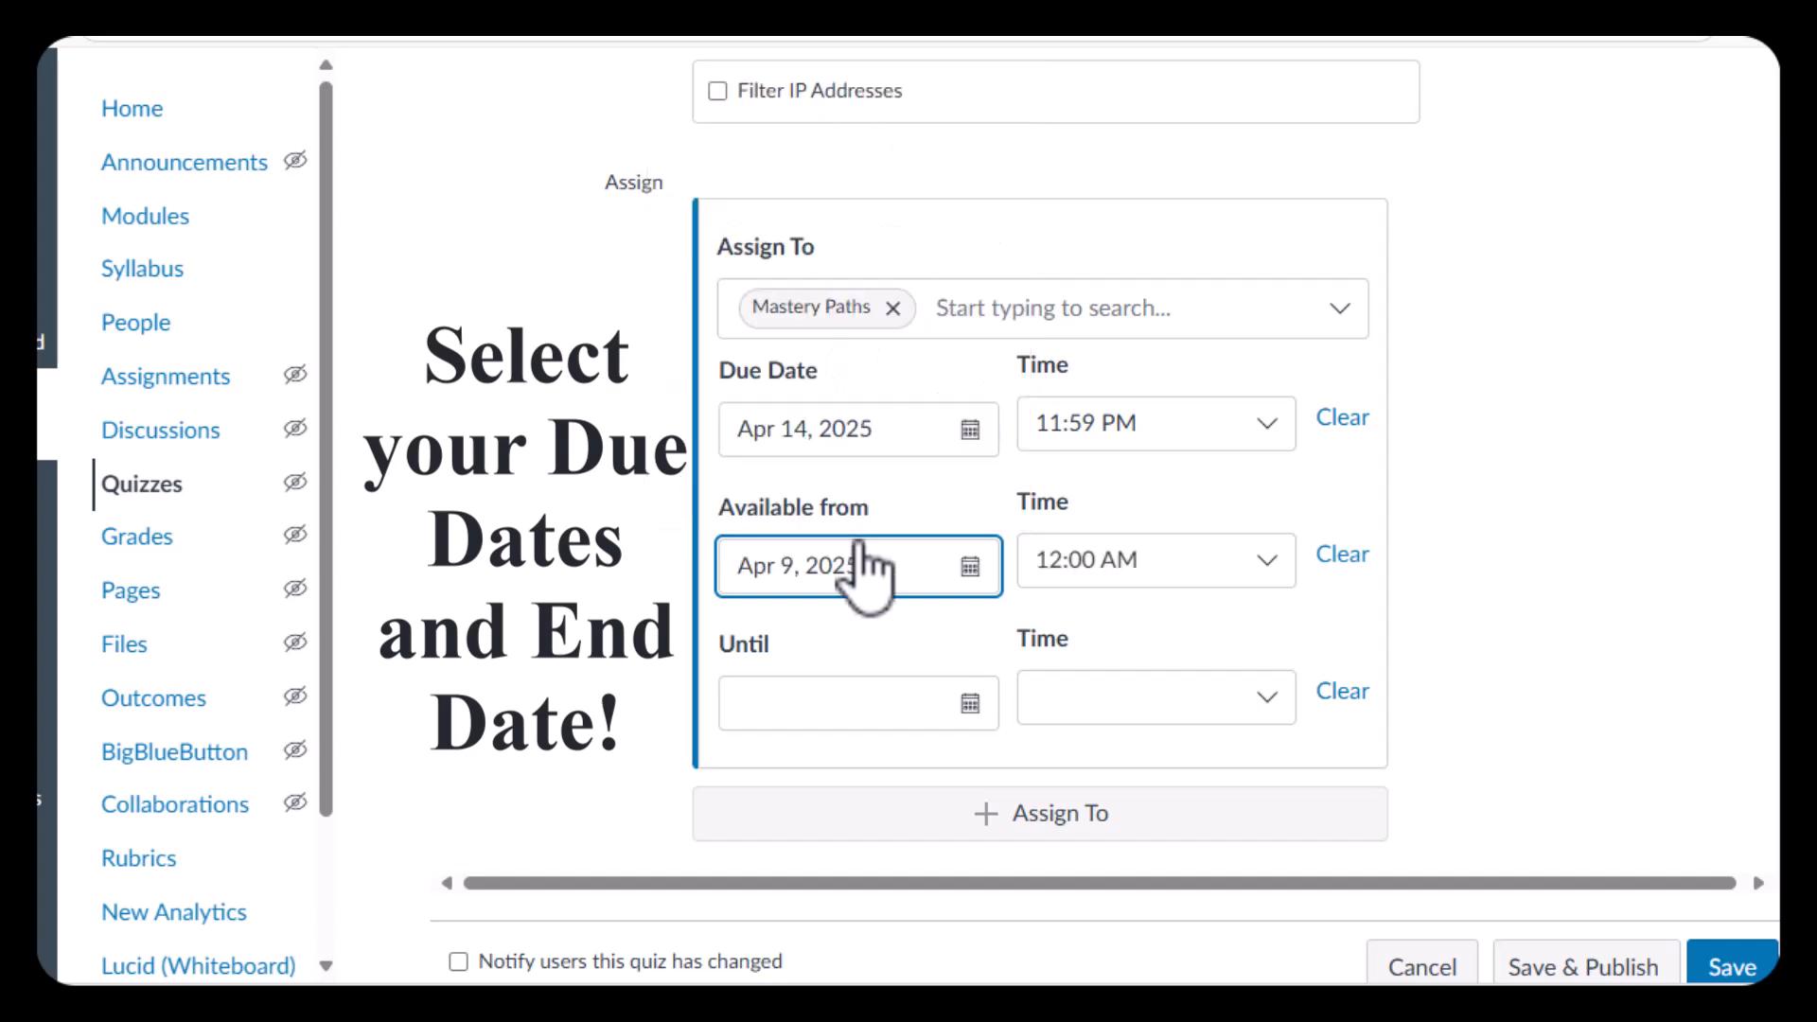
pyautogui.click(970, 700)
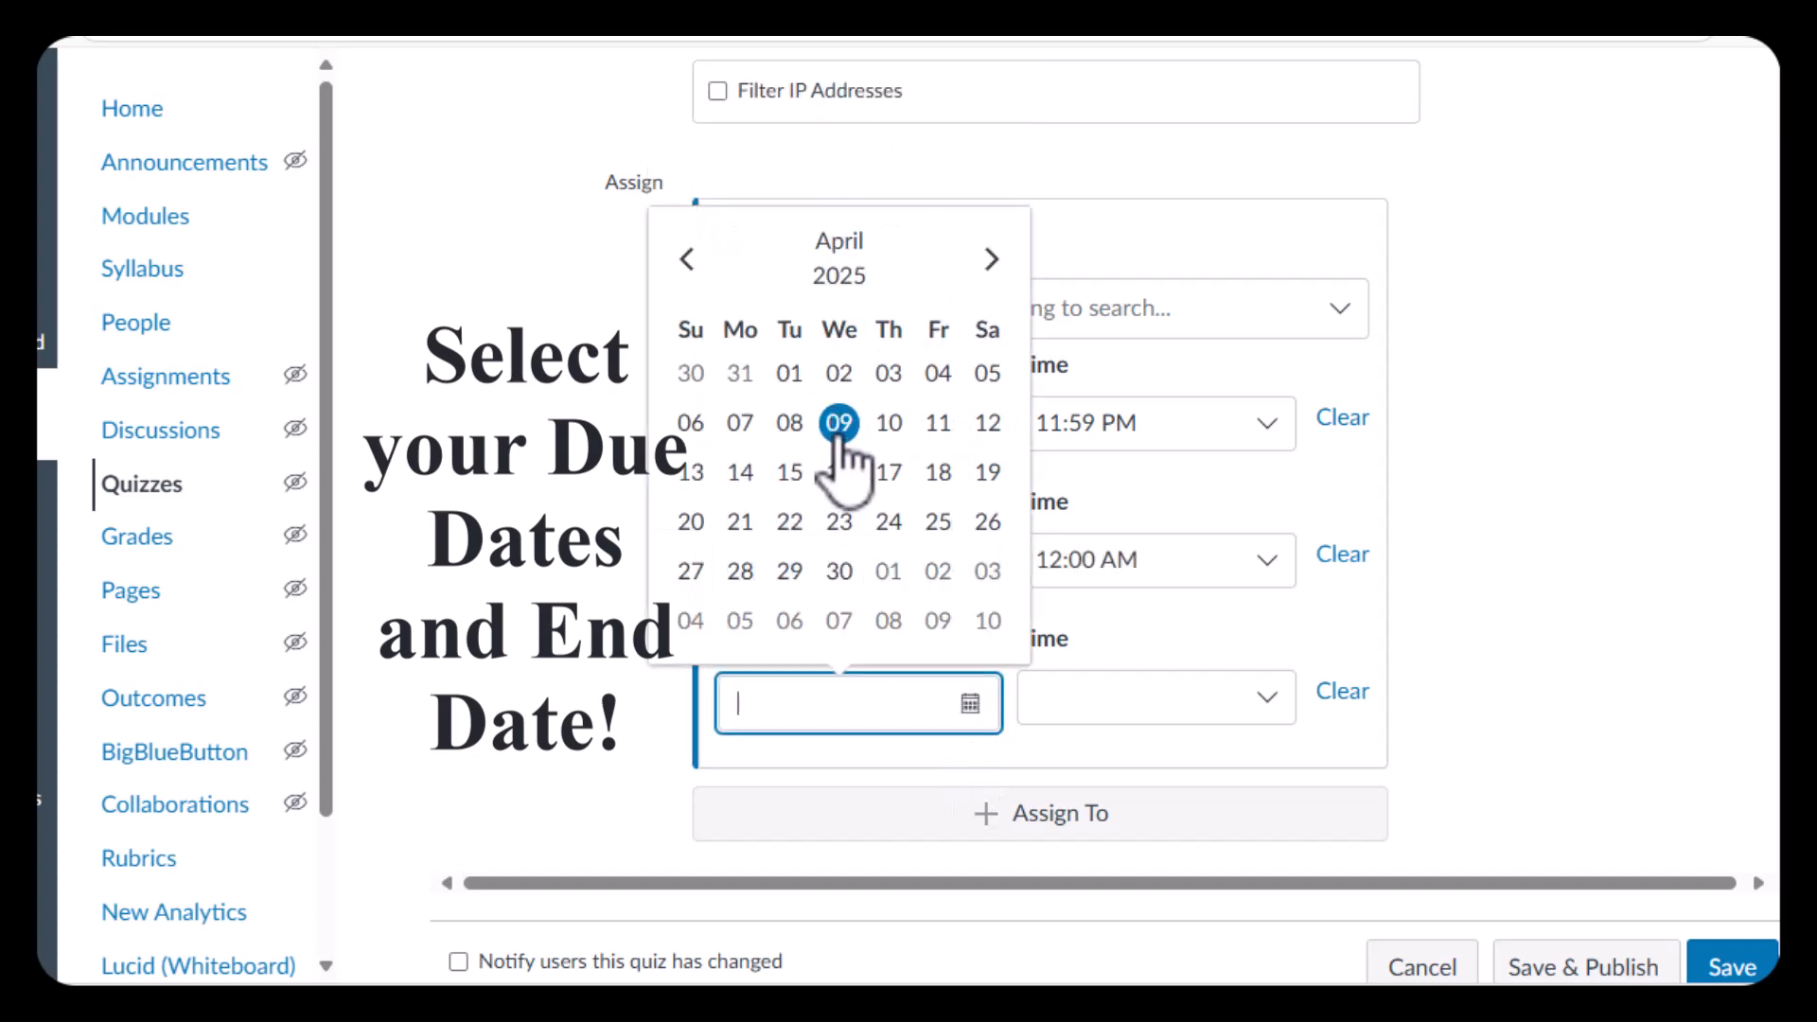
pyautogui.click(742, 473)
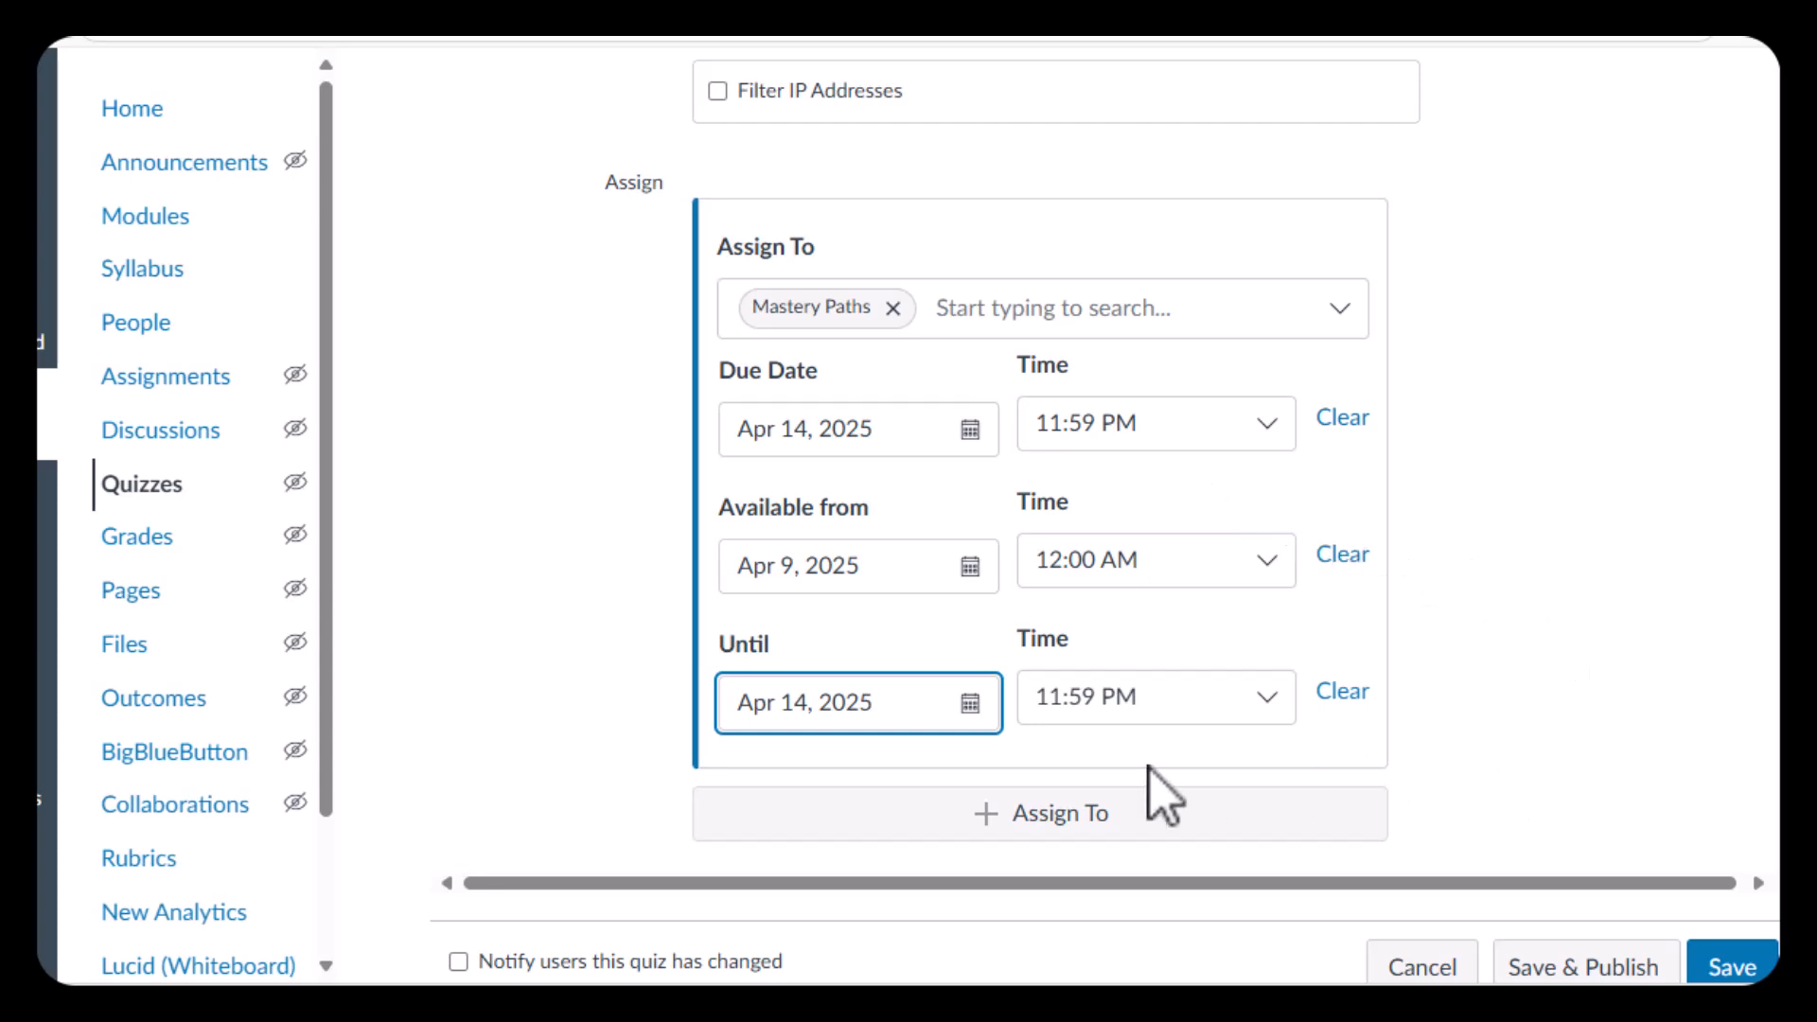
# - Save and publish the quiz, continuing even though not everyone is assigned, and look over its published details
pyautogui.scroll(-2, 1105, 517)
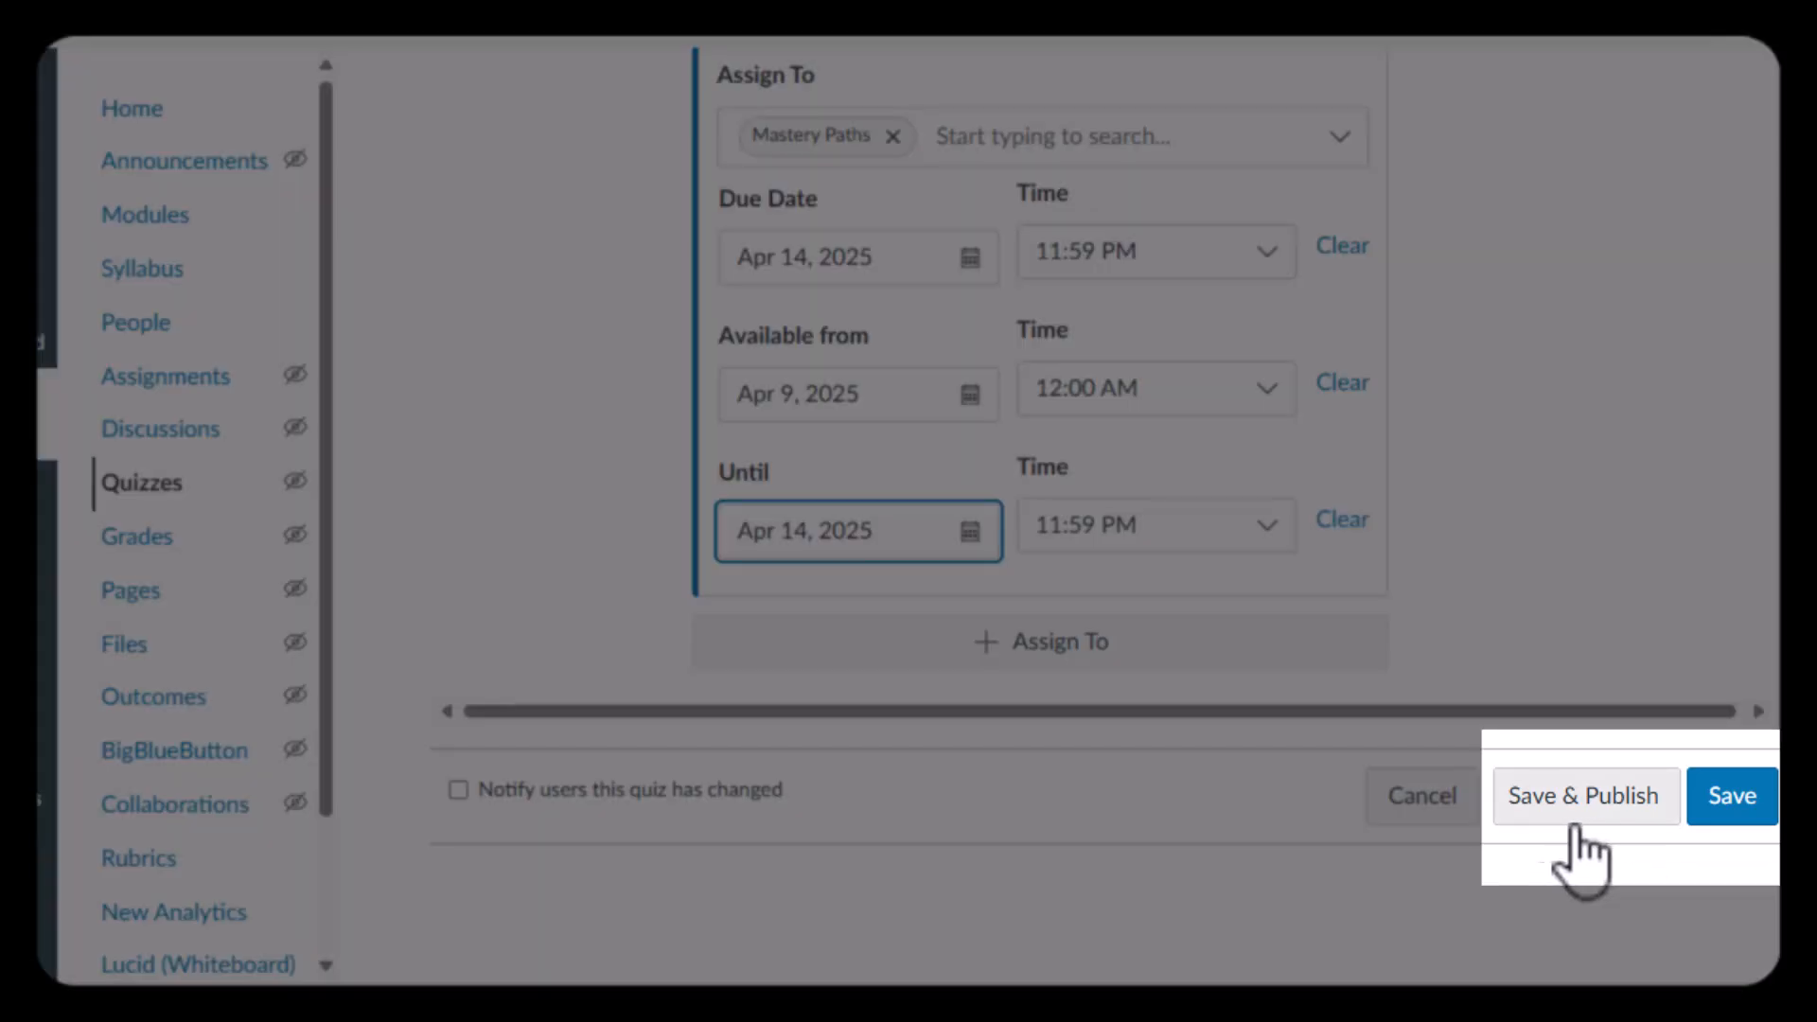
pyautogui.click(1596, 824)
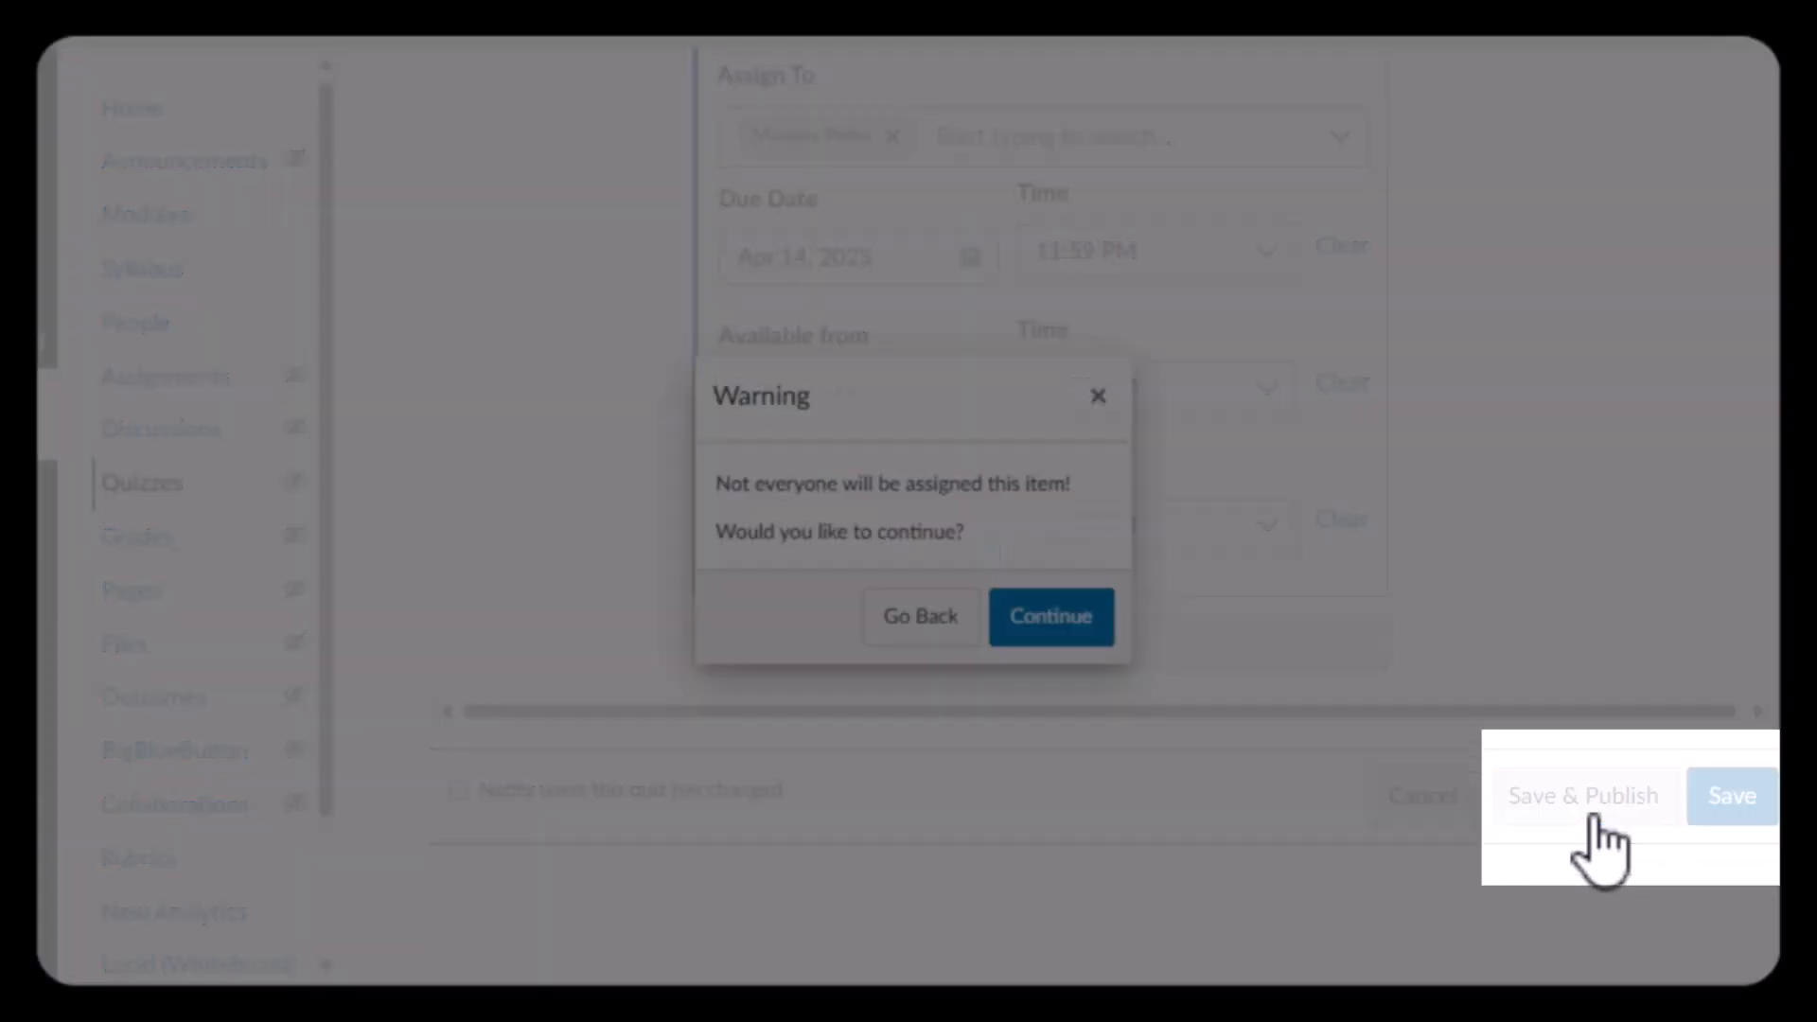
pyautogui.click(1079, 632)
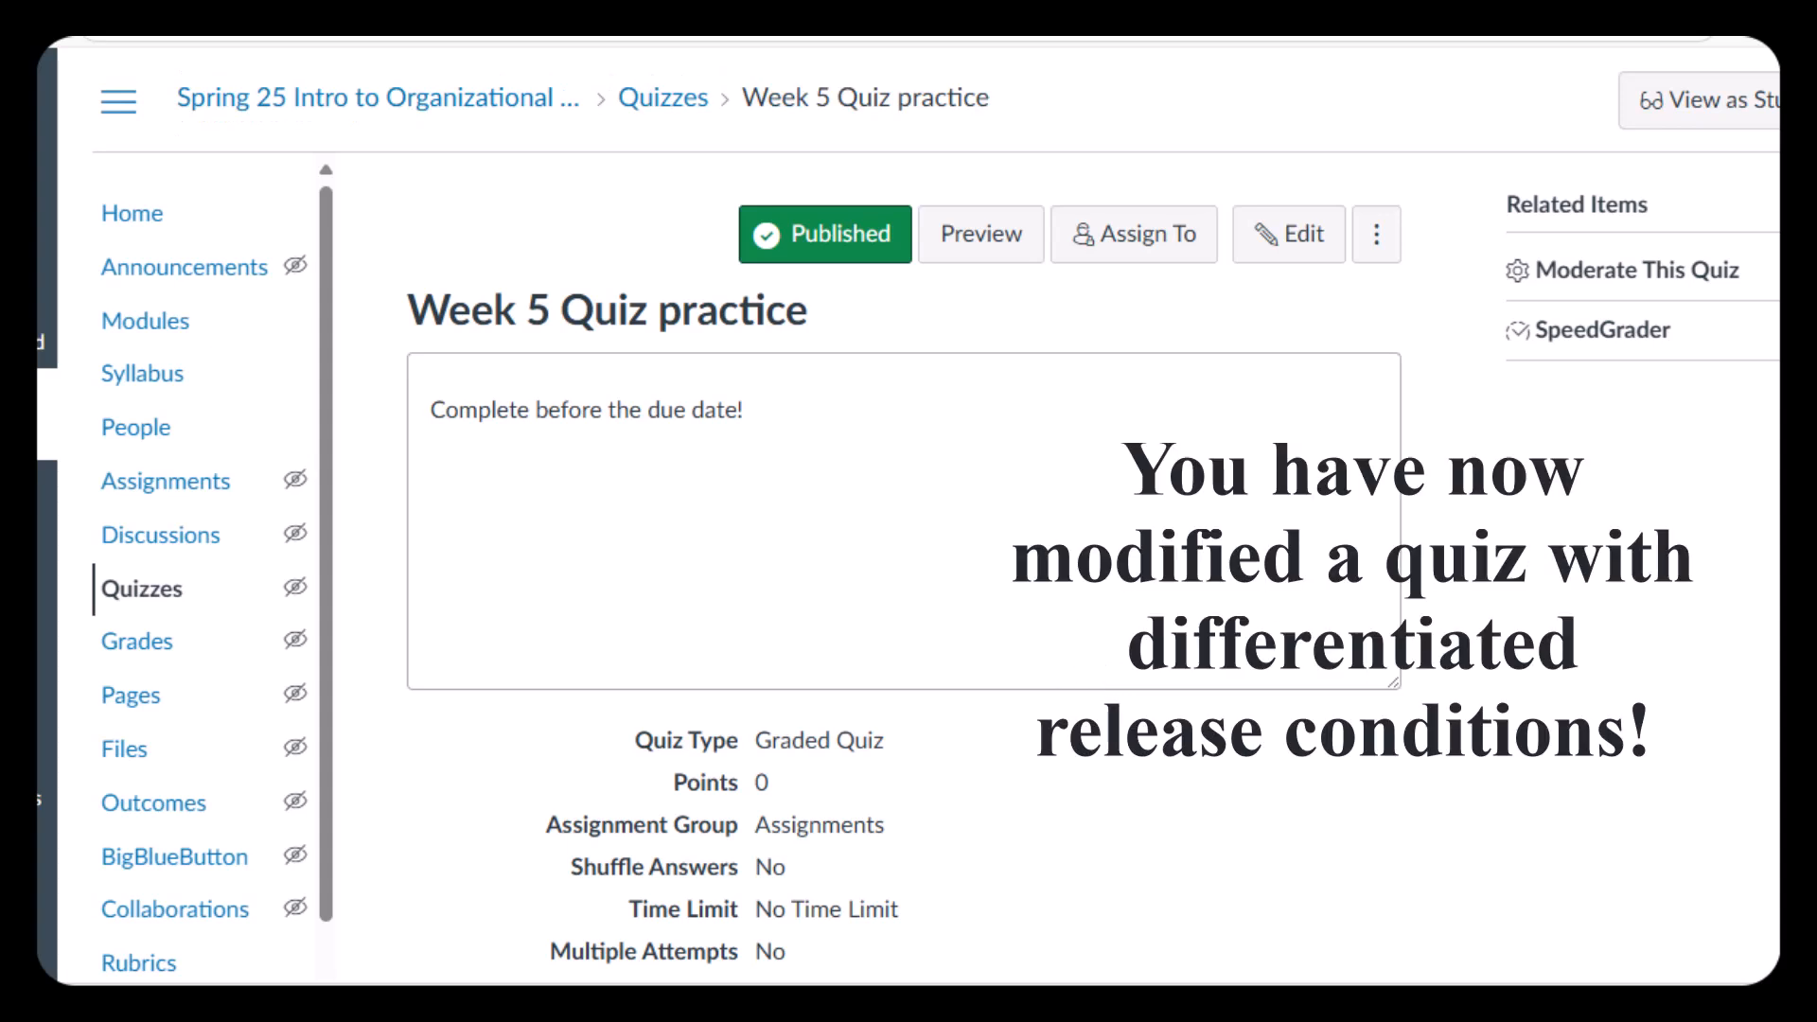
pyautogui.scroll(-4, 904, 568)
pyautogui.scroll(2, 904, 568)
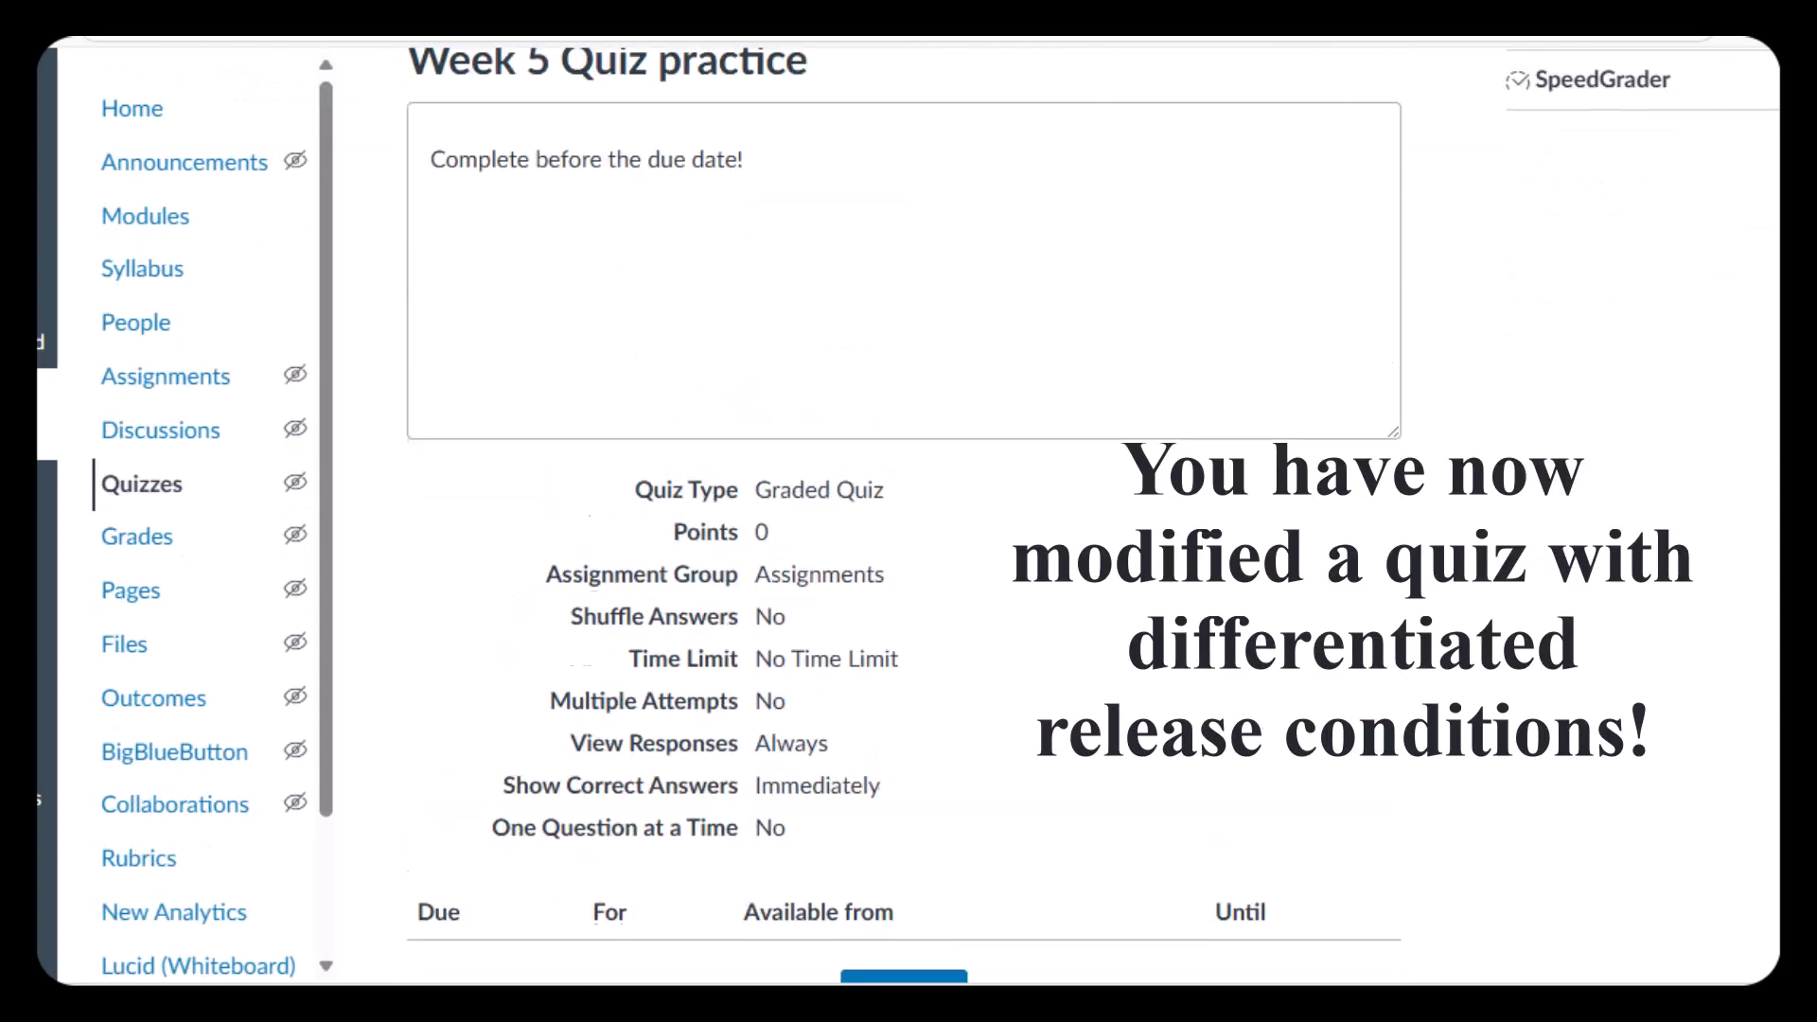